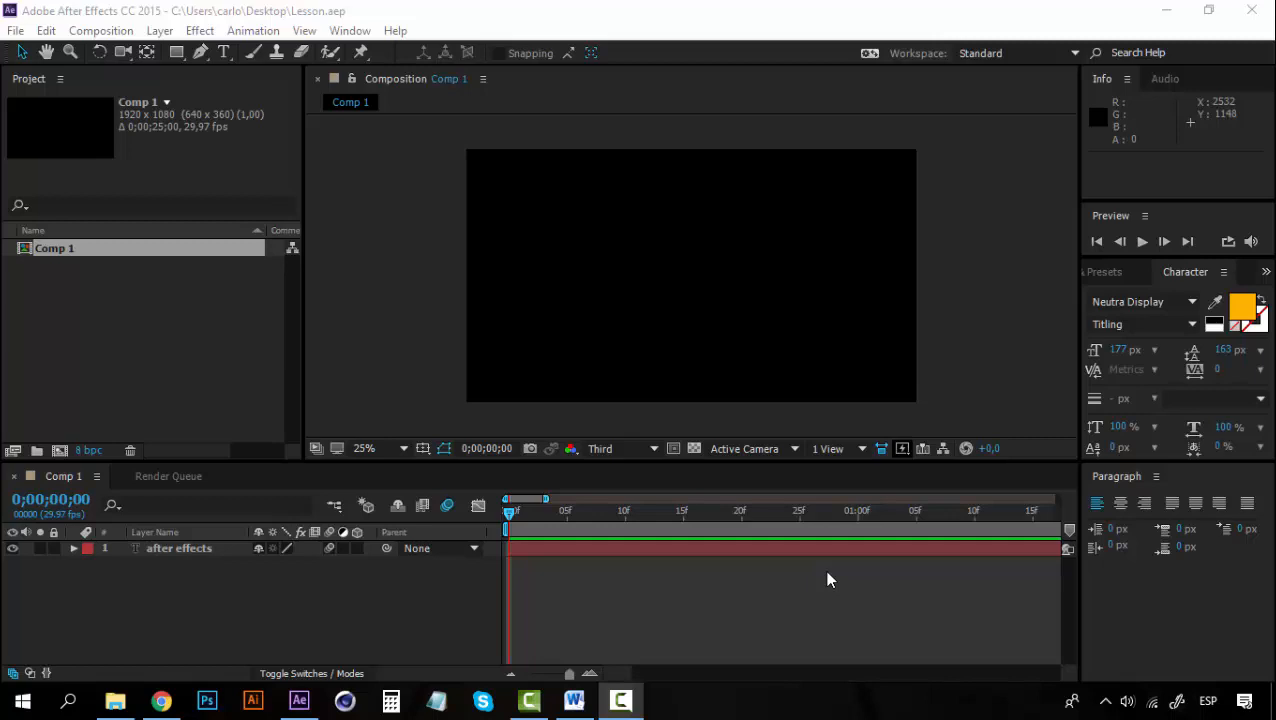
# Expand the properties of the after effects text layer and preview its letter animation by playing and scrubbing the timeline.
pyautogui.click(594, 602)
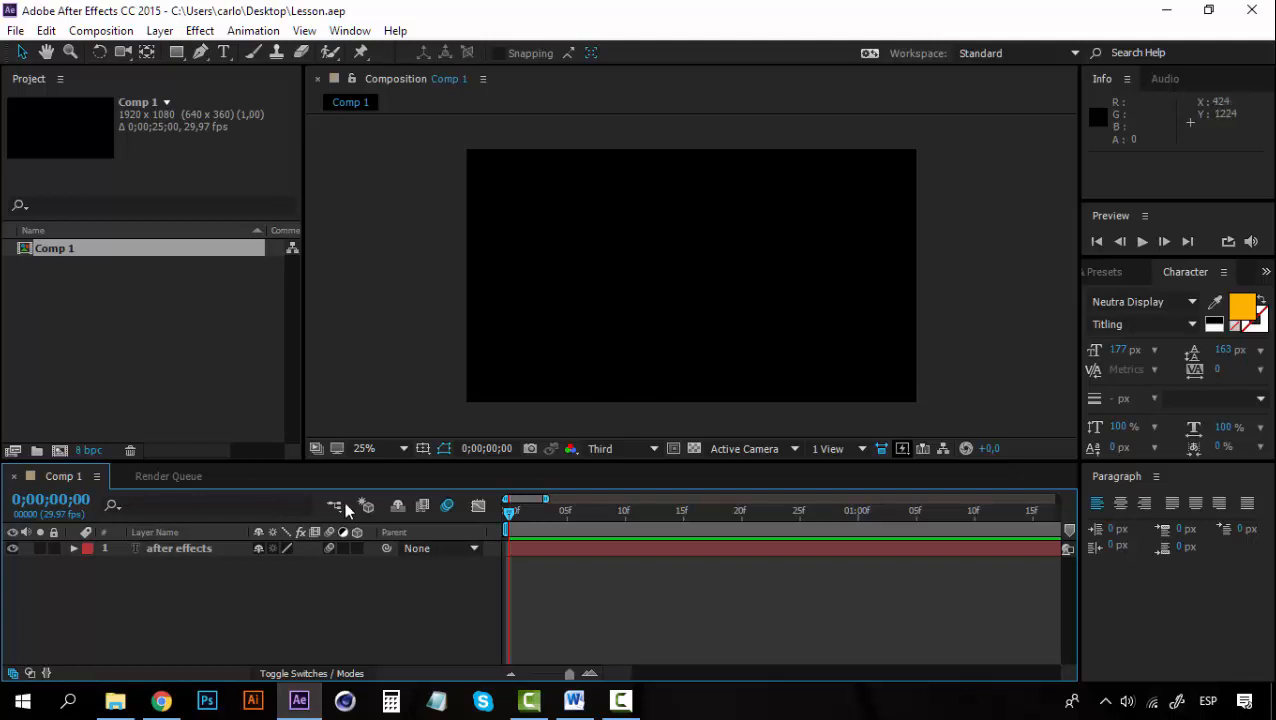
pyautogui.click(172, 550)
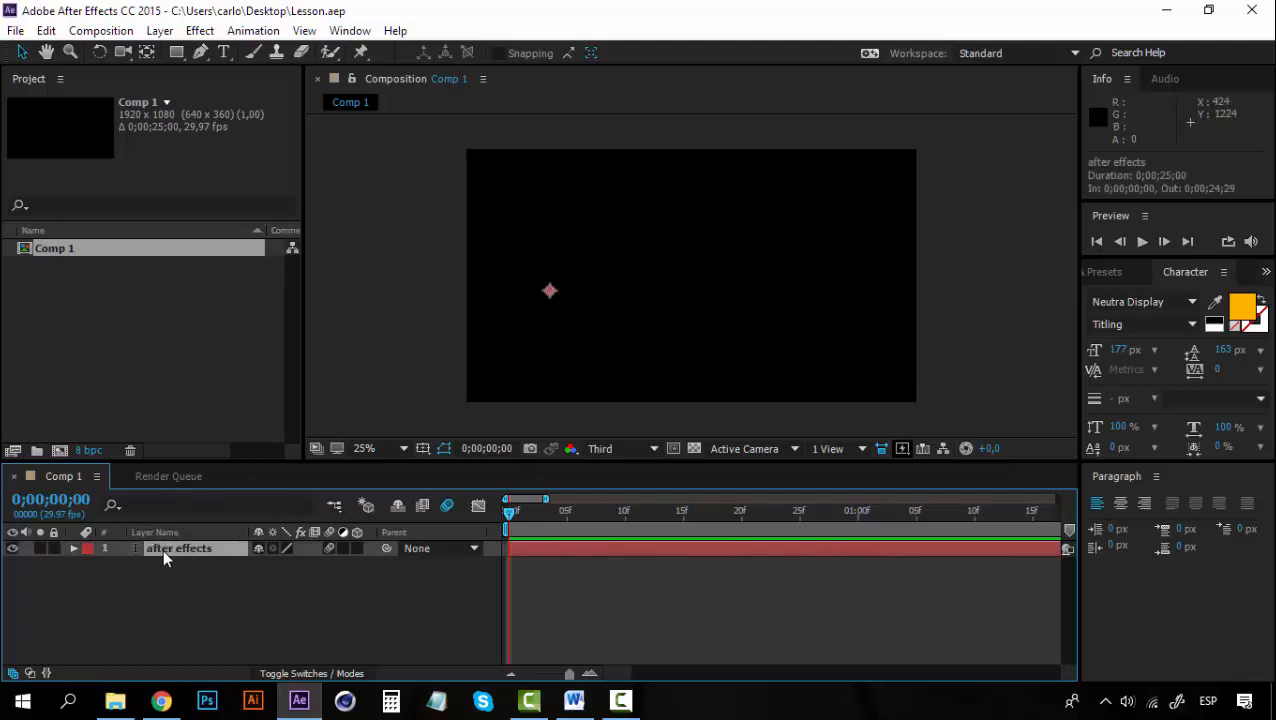
pyautogui.click(75, 548)
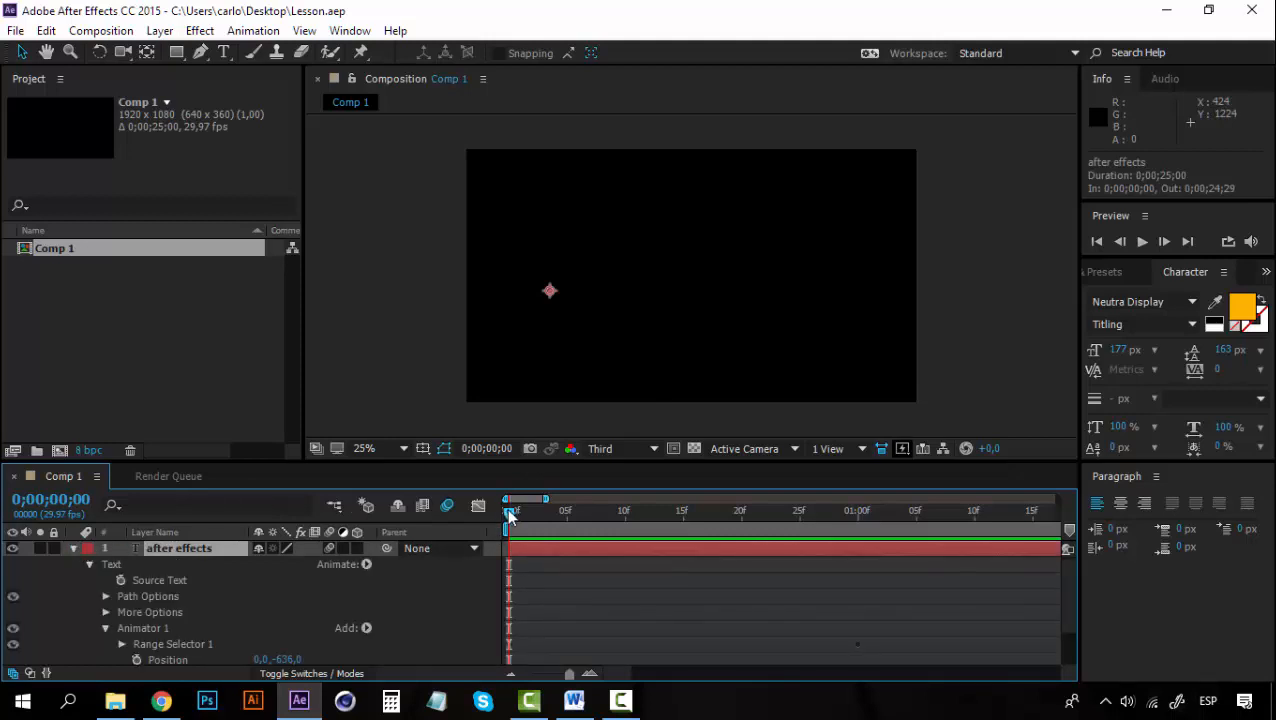
pyautogui.press('space')
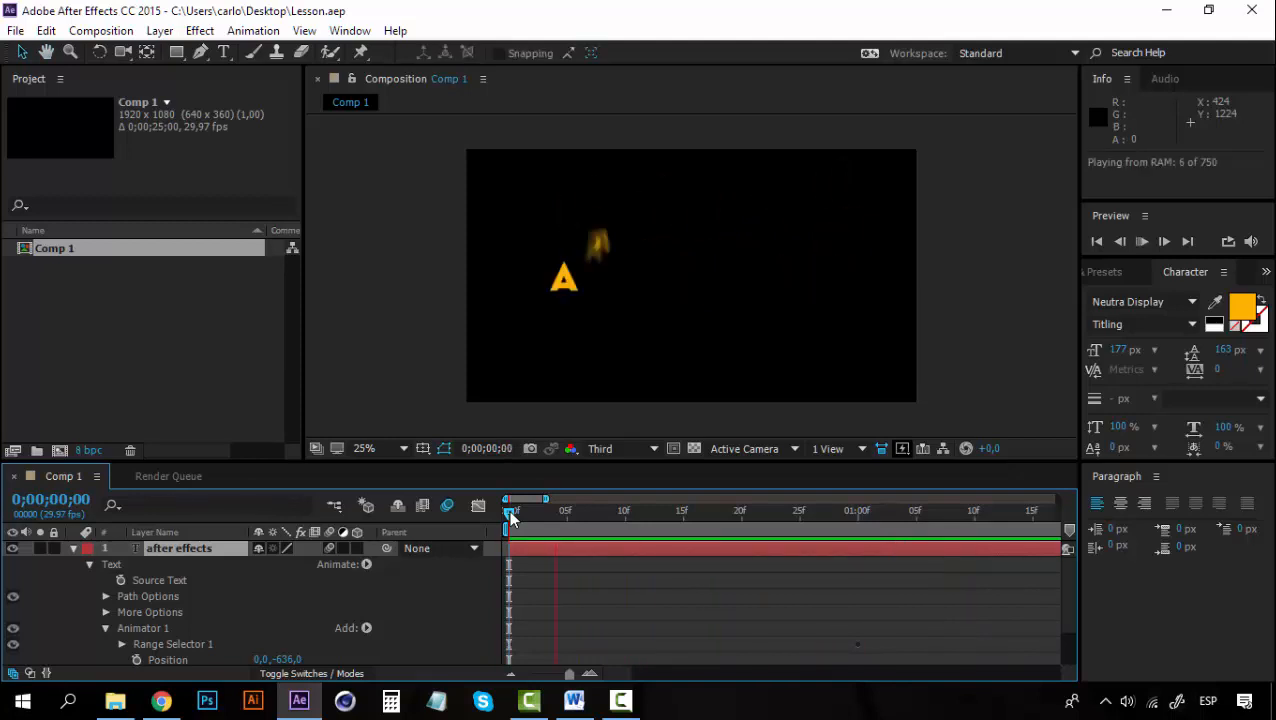
pyautogui.press('space')
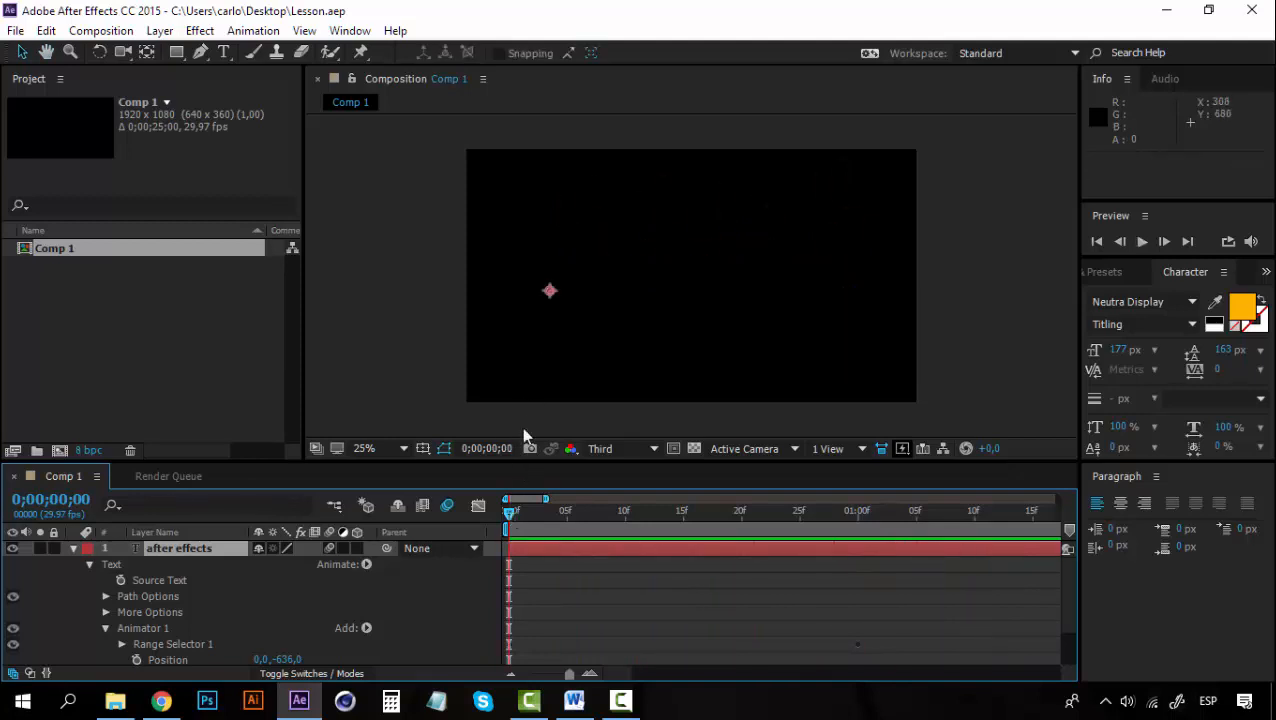
pyautogui.moveTo(512, 510); pyautogui.dragTo(566, 511)
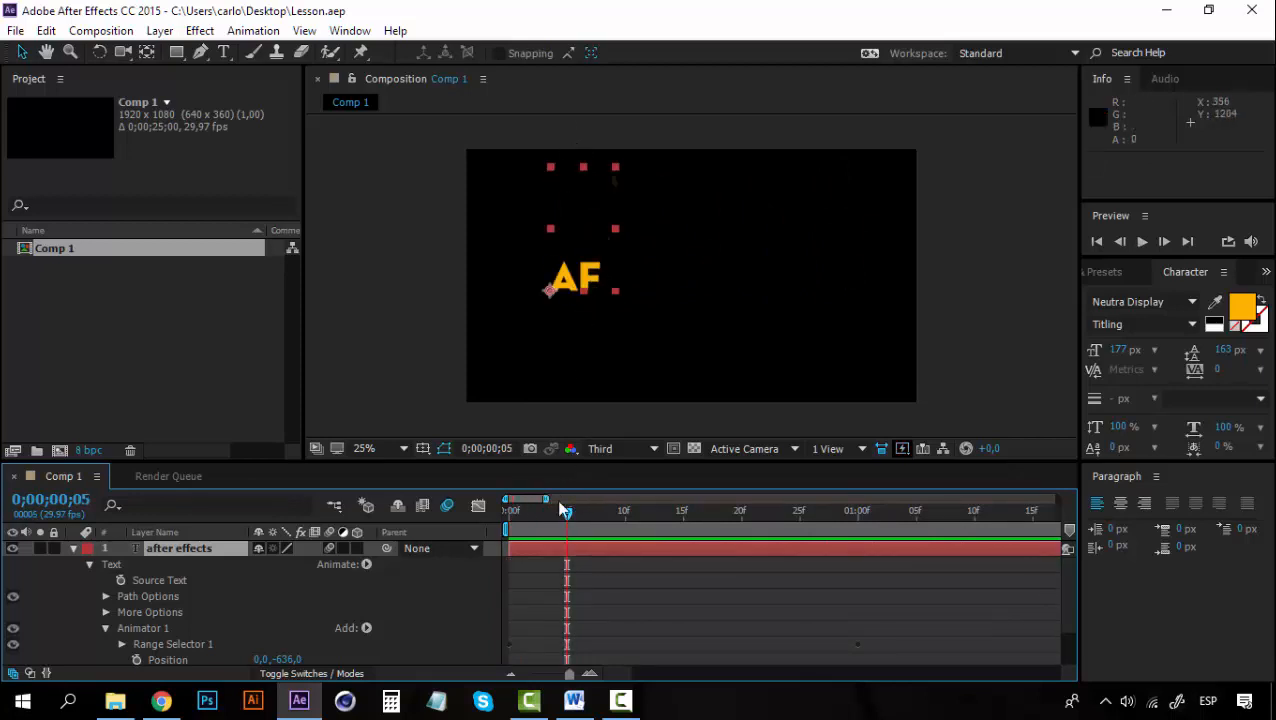
pyautogui.moveTo(565, 511); pyautogui.dragTo(452, 505)
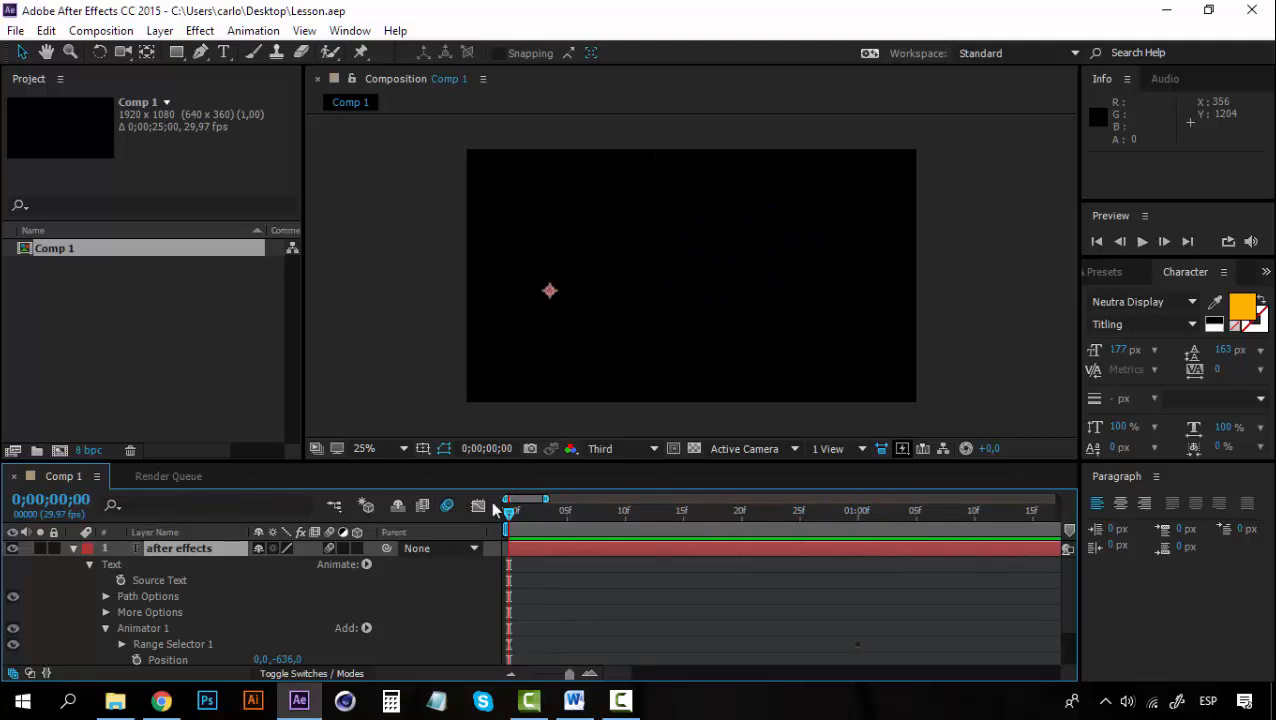
pyautogui.moveTo(512, 515); pyautogui.dragTo(835, 514)
pyautogui.moveTo(757, 531); pyautogui.dragTo(478, 515)
# Select both Animator 1 and More Options on the after effects layer and display the list of effects and animation presets.
pyautogui.click(105, 628)
pyautogui.click(153, 627)
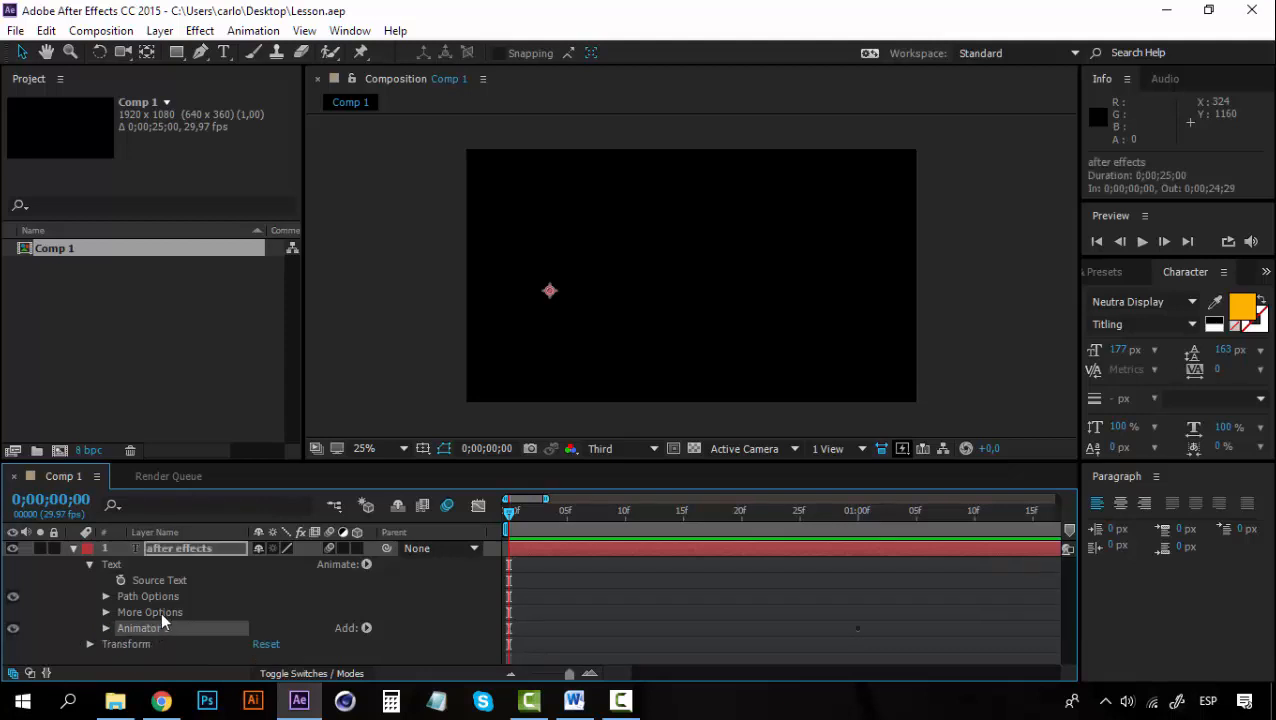
pyautogui.click(167, 615)
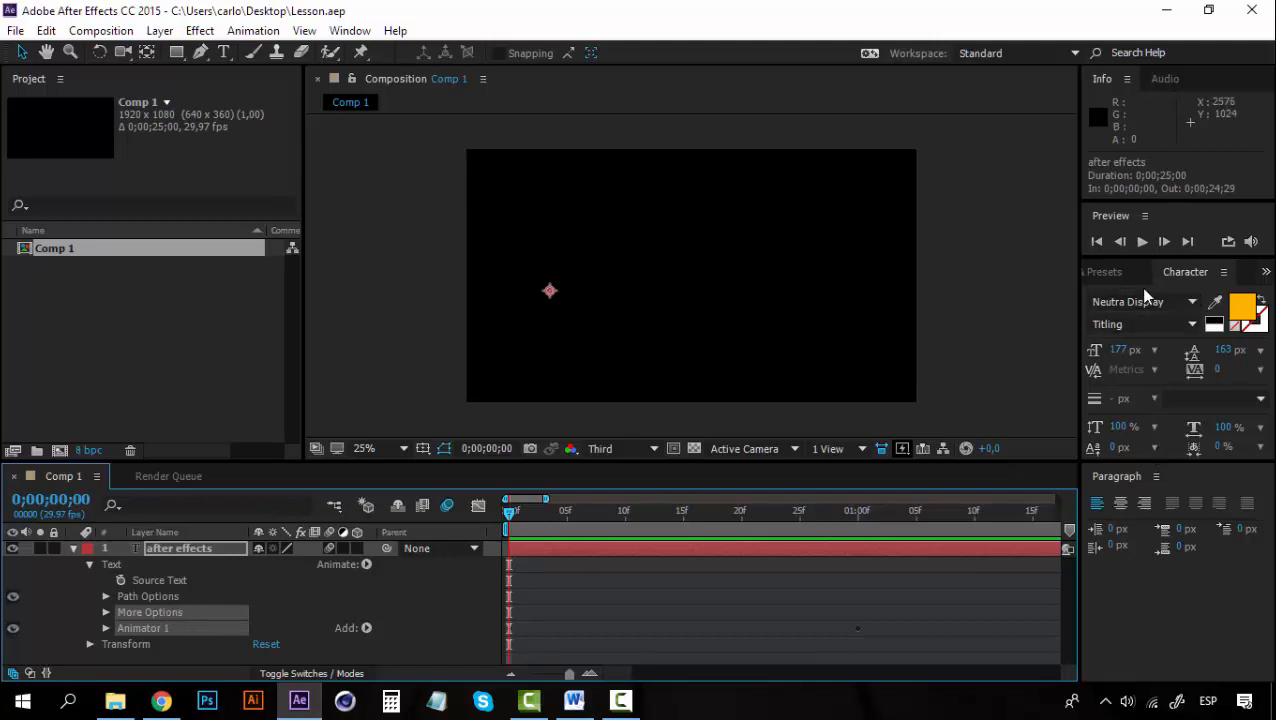
pyautogui.click(1106, 270)
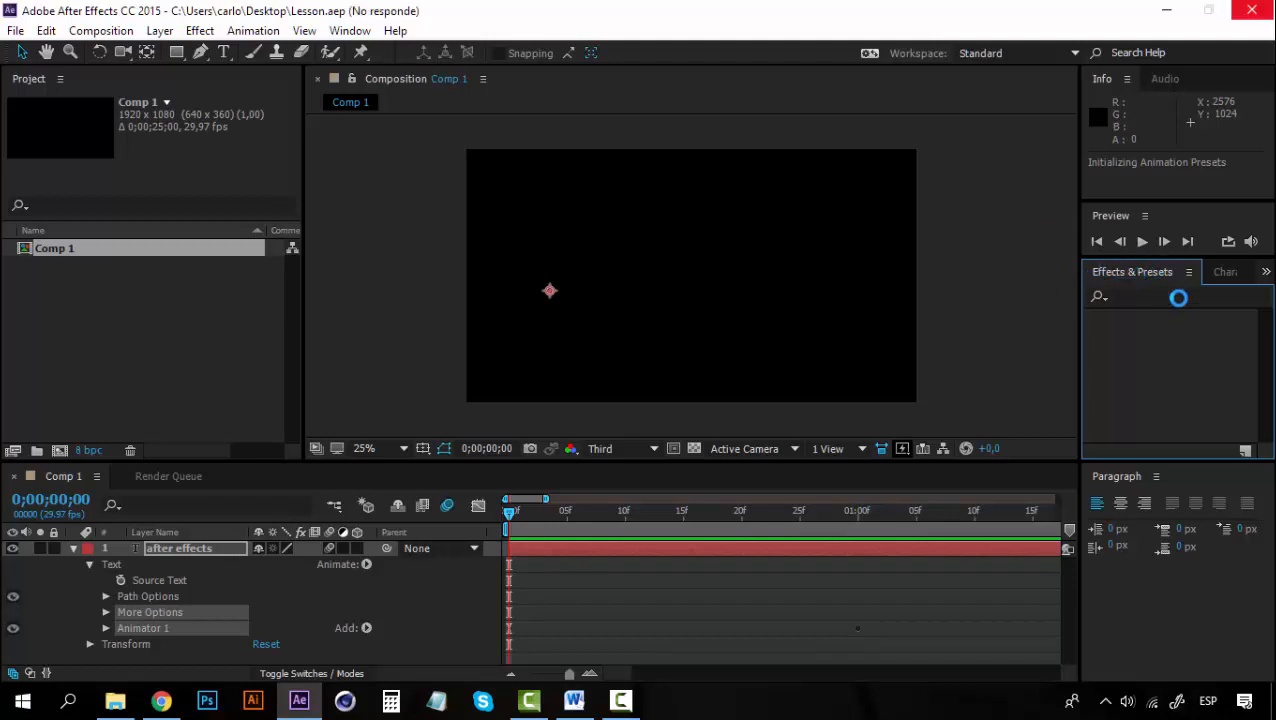
pyautogui.click(350, 30)
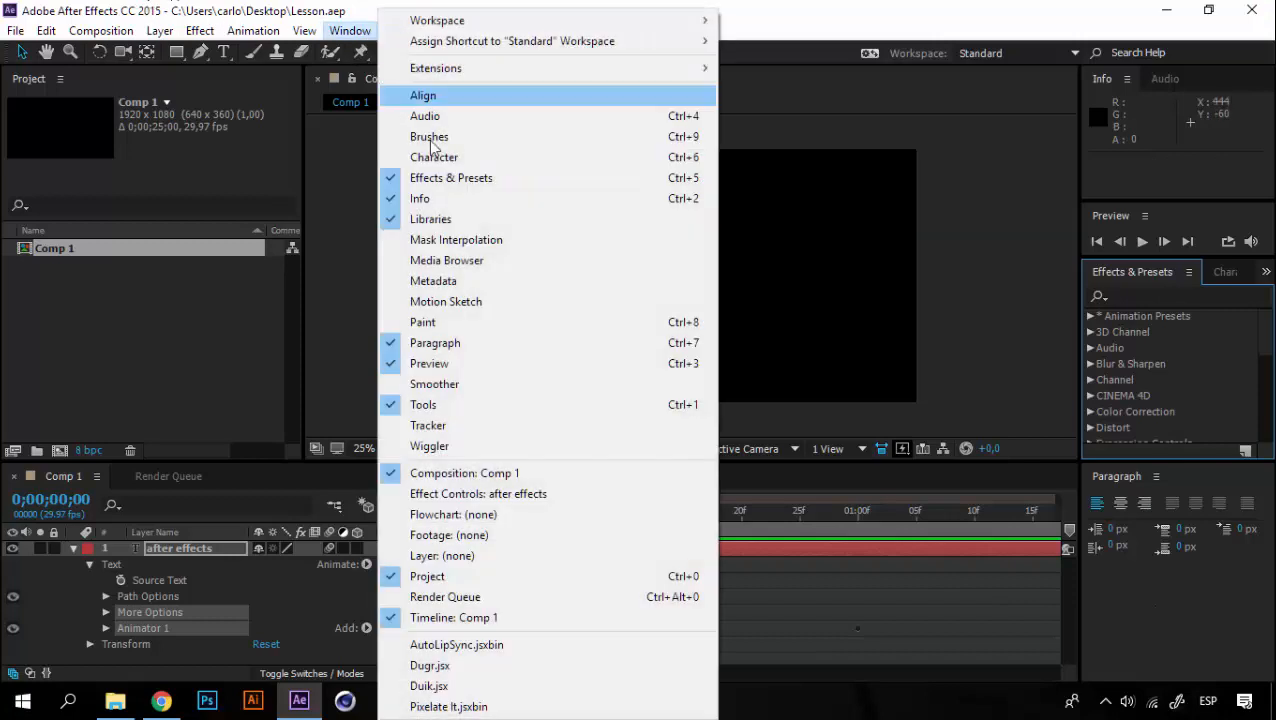
pyautogui.click(476, 188)
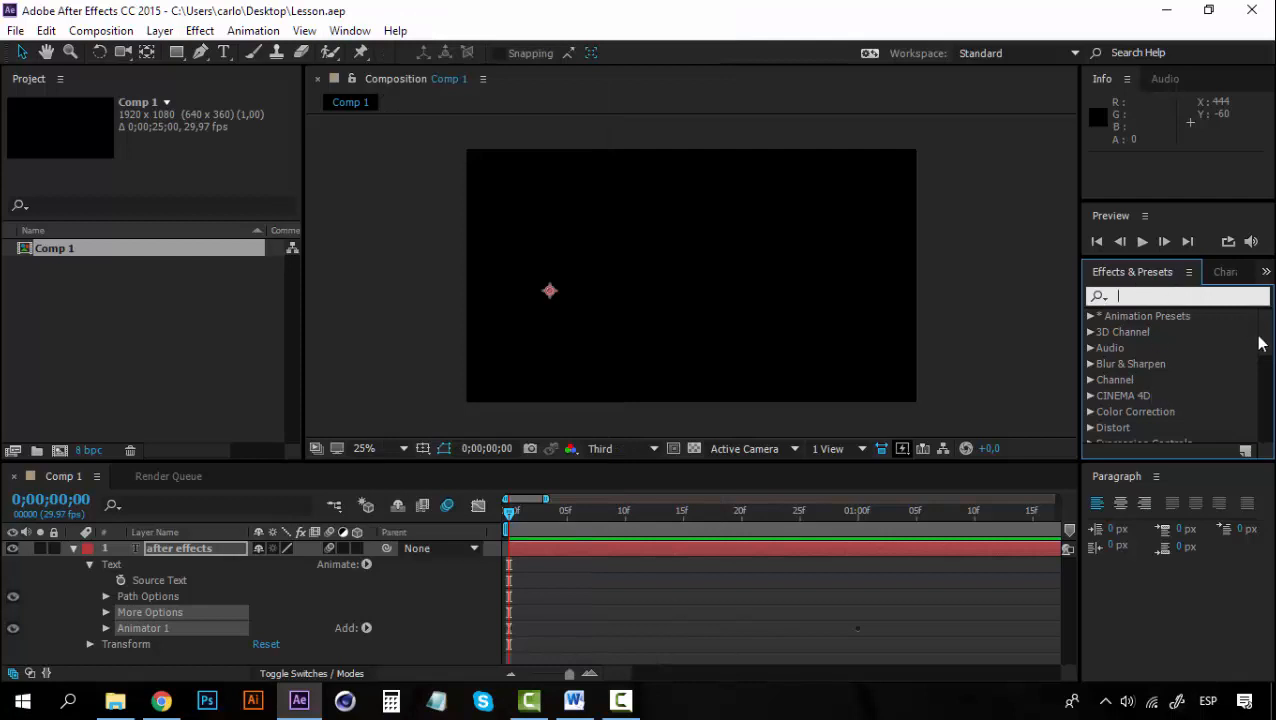
pyautogui.moveTo(1262, 346)
pyautogui.mouseDown()
pyautogui.moveTo(1267, 418)
pyautogui.moveTo(1266, 330)
pyautogui.mouseUp()
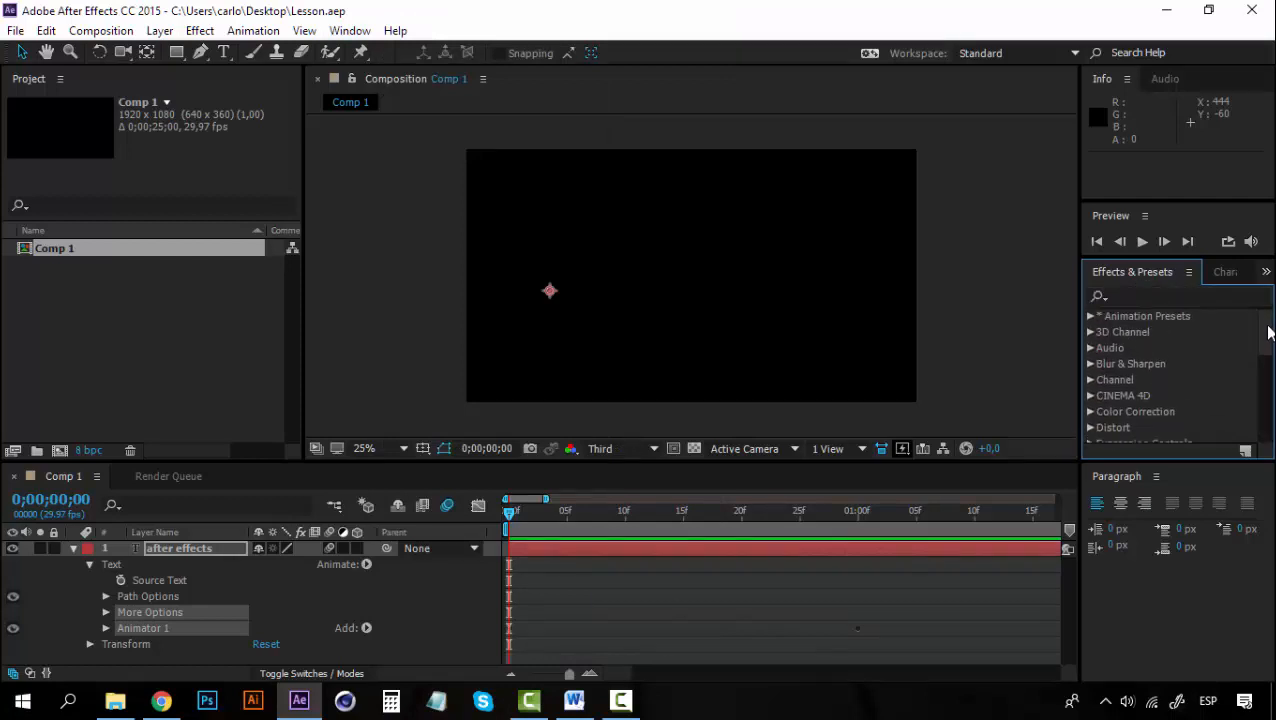
# Save the selected properties as an animation preset named "Our animation preset" in the User Presets folder.
pyautogui.click(1245, 453)
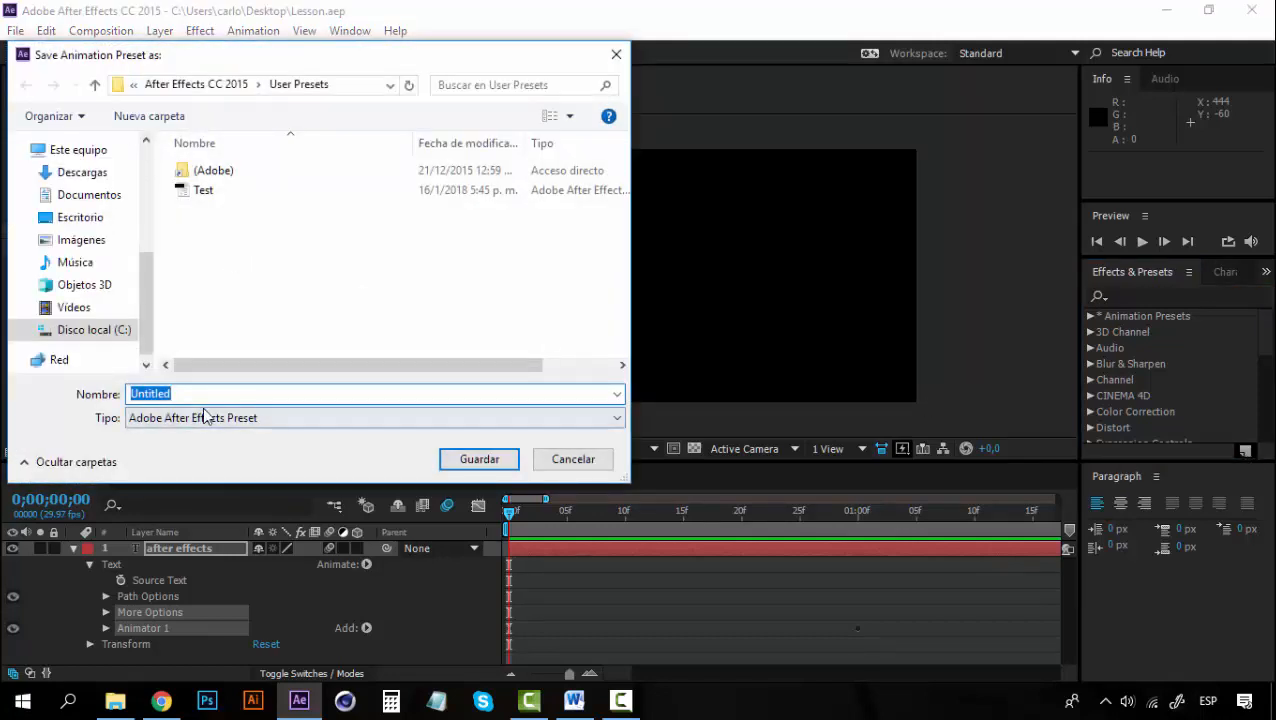
pyautogui.moveTo(286, 56); pyautogui.dragTo(384, 87)
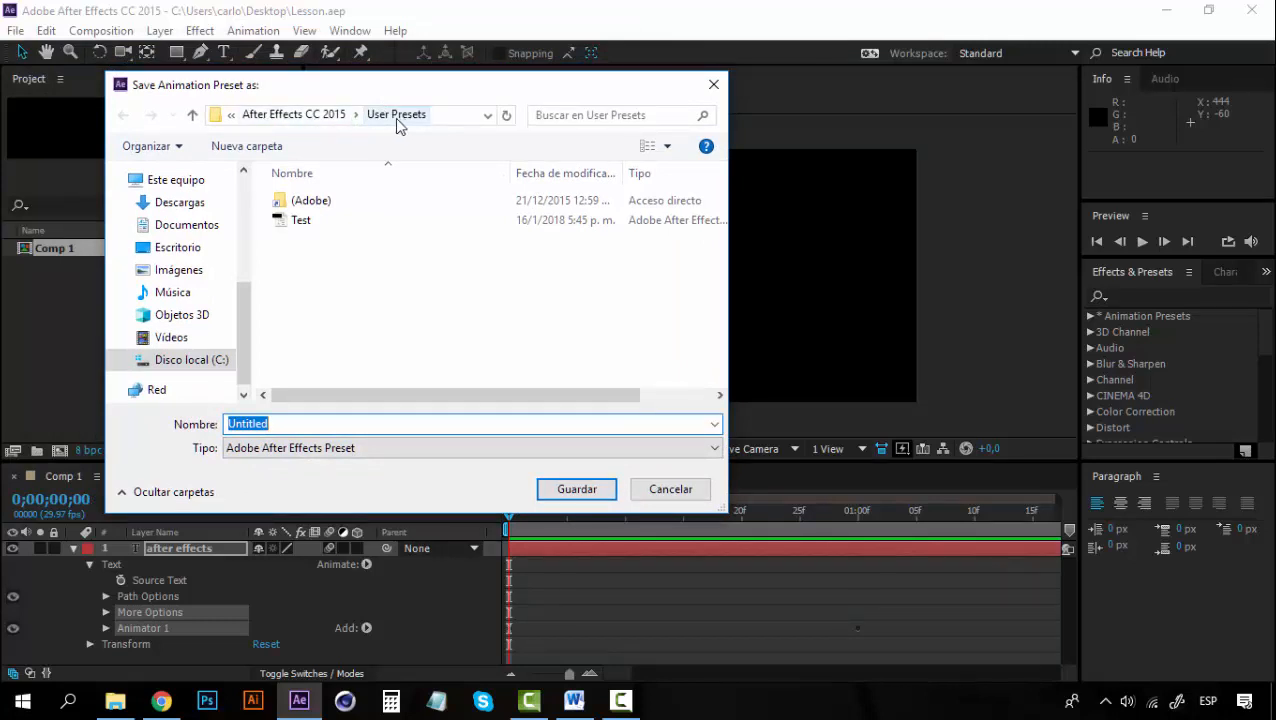
pyautogui.moveTo(286, 420); pyautogui.dragTo(197, 413)
pyautogui.write('A')
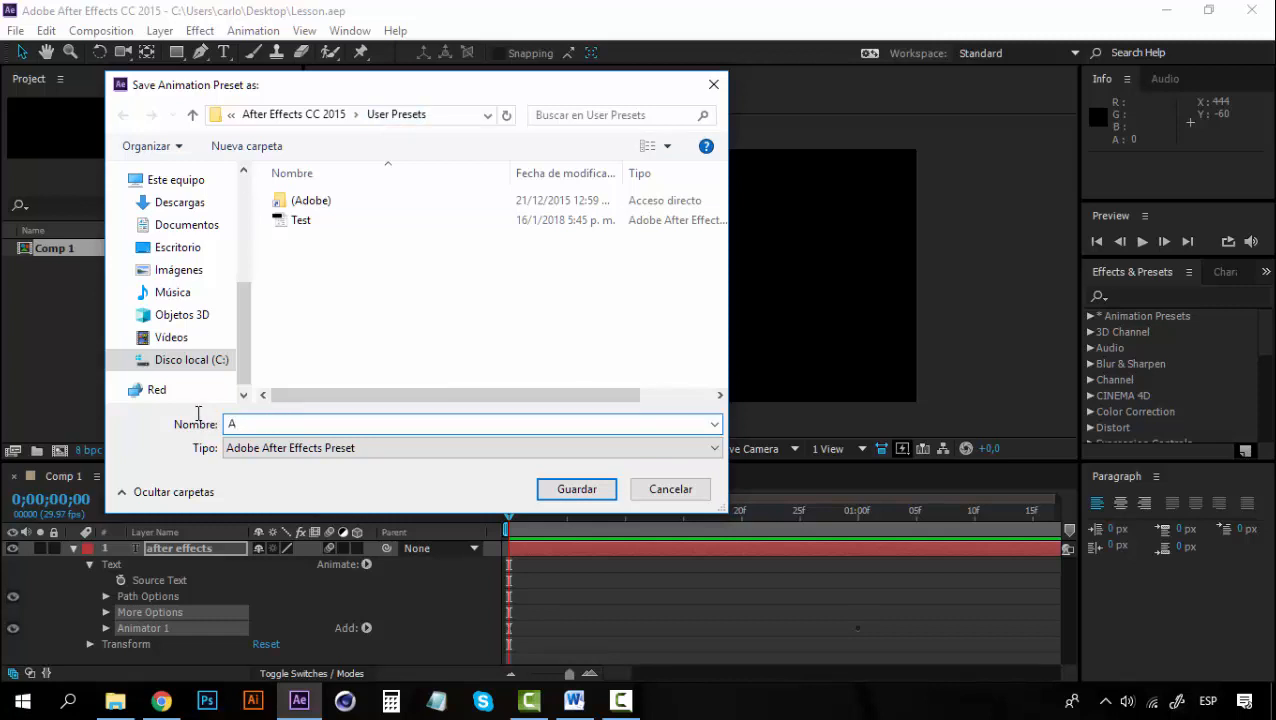
pyautogui.press('BackSpace')
pyautogui.write('Our animation prese')
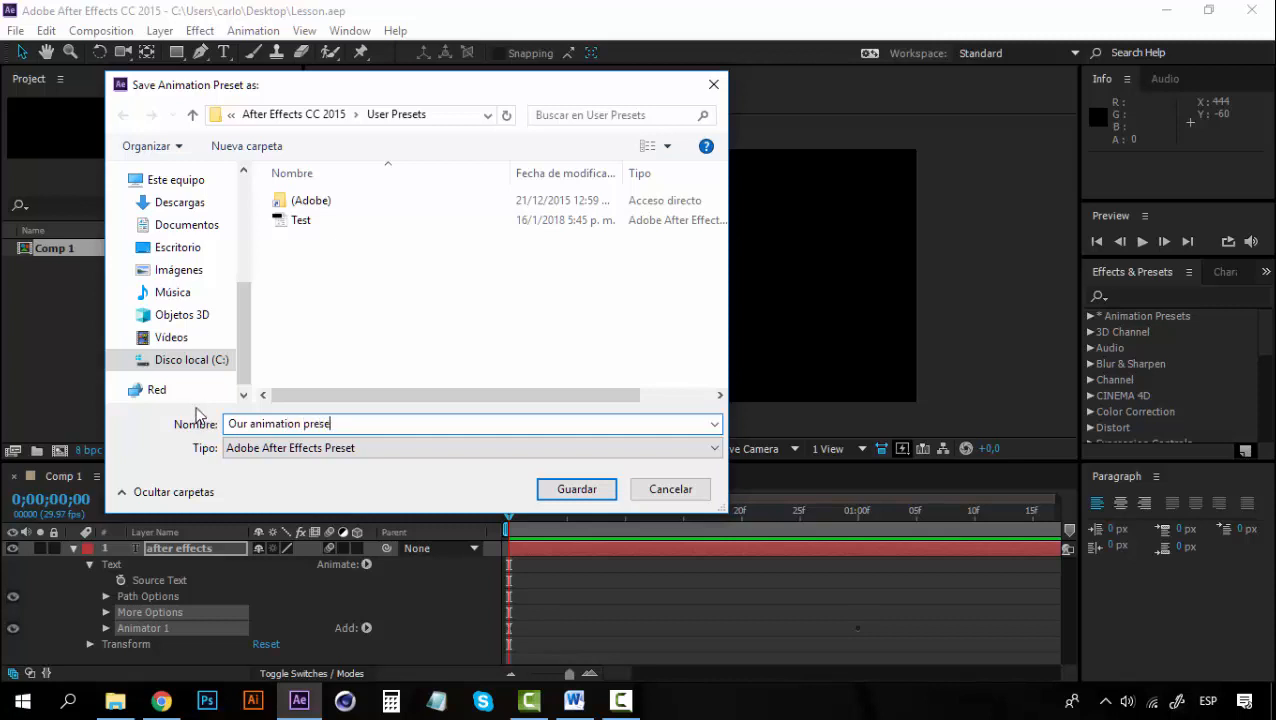
pyautogui.write('s')
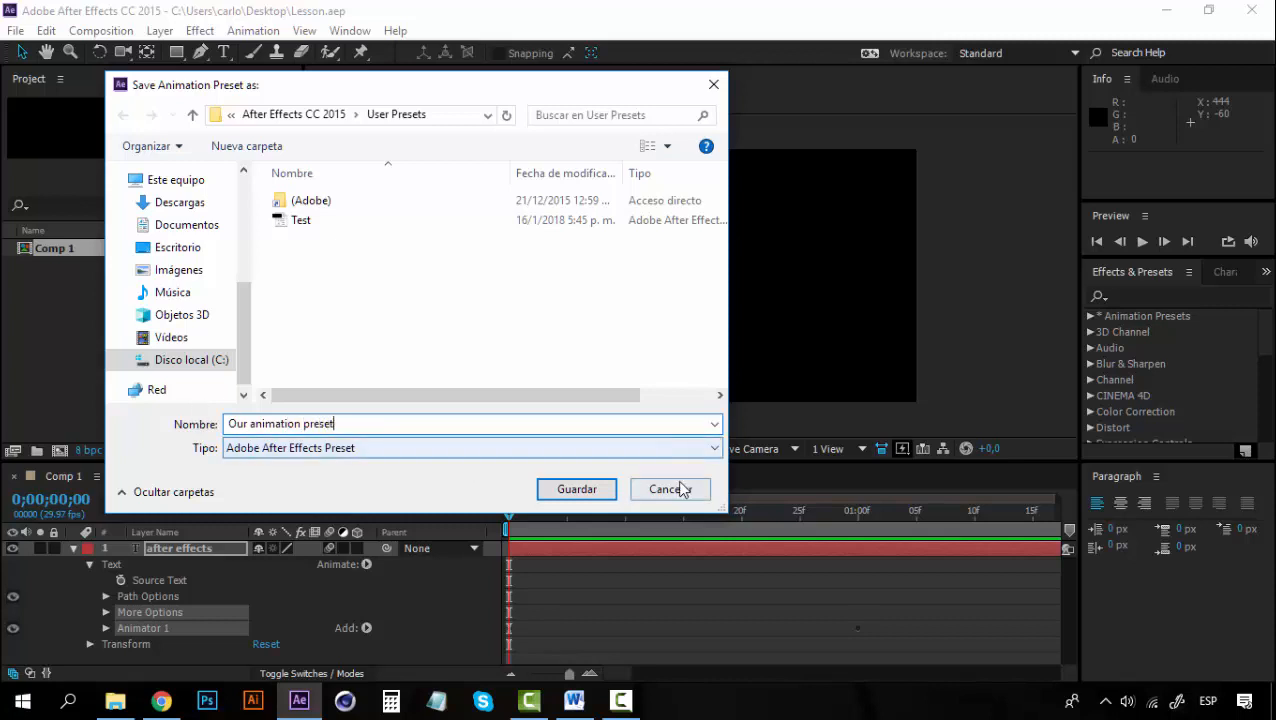
pyautogui.click(588, 490)
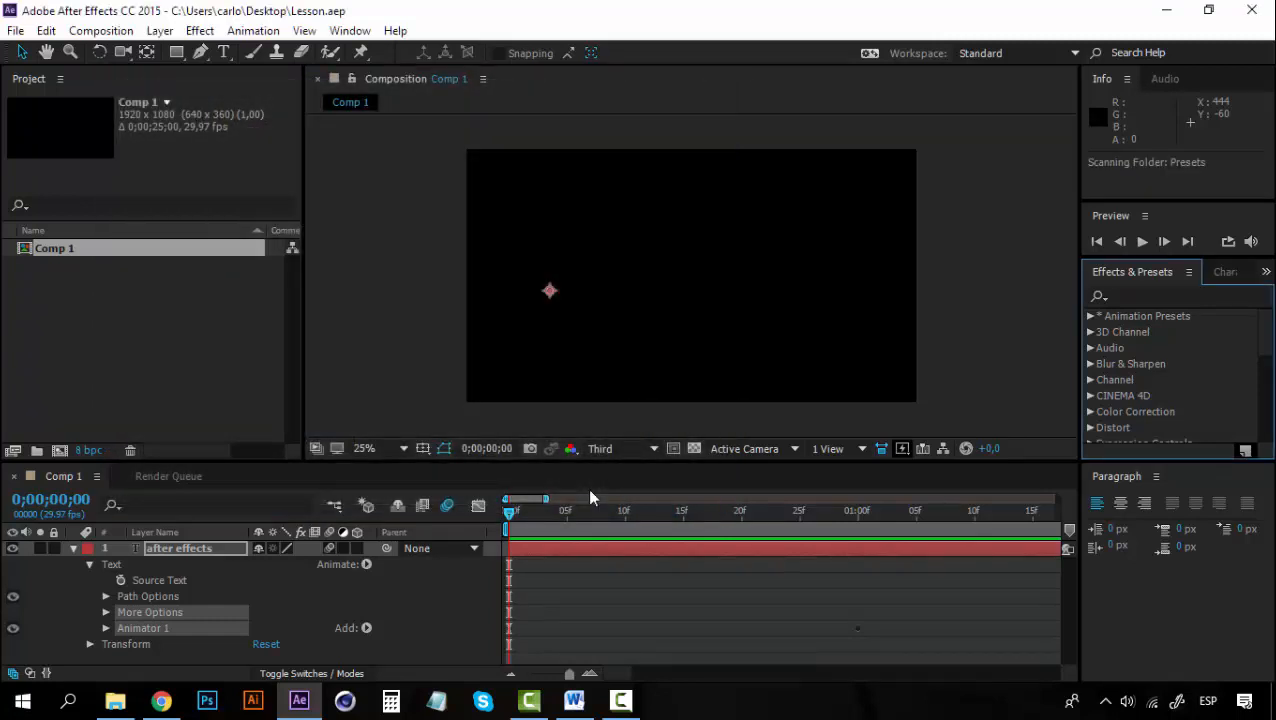
# Collapse the after effects layer and hide it in the composition.
pyautogui.click(72, 548)
pyautogui.click(187, 545)
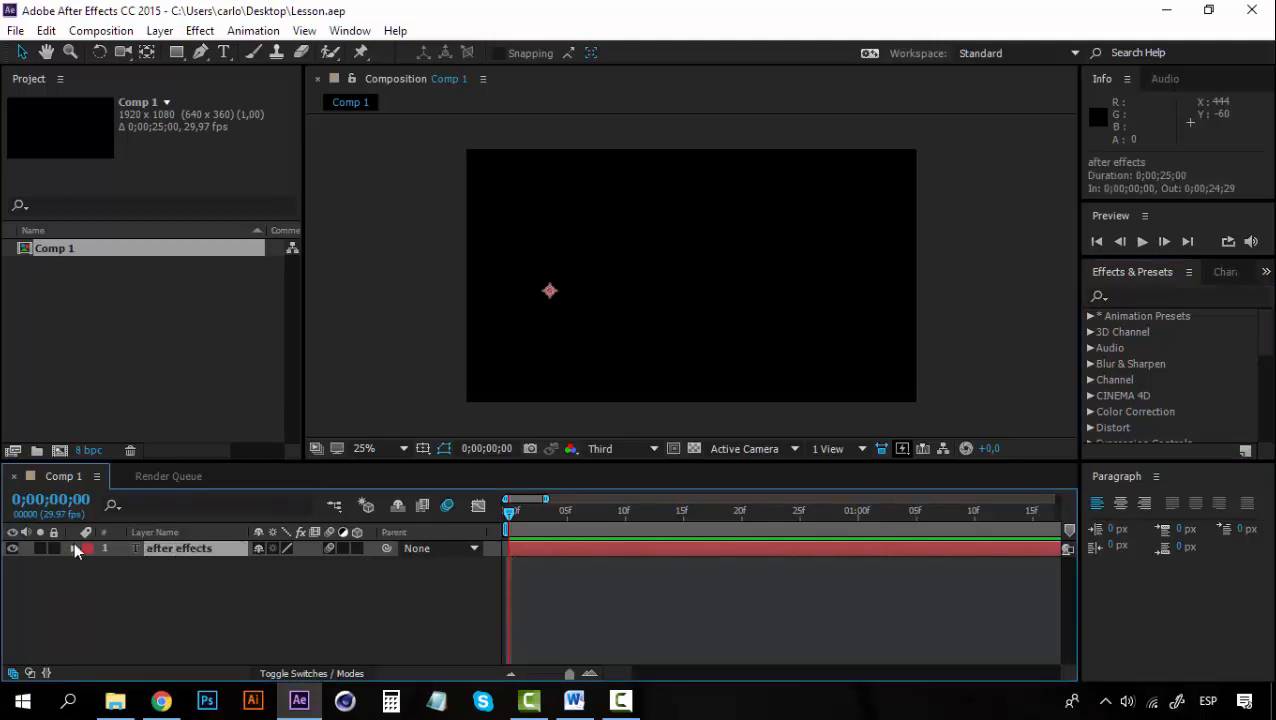
pyautogui.click(12, 548)
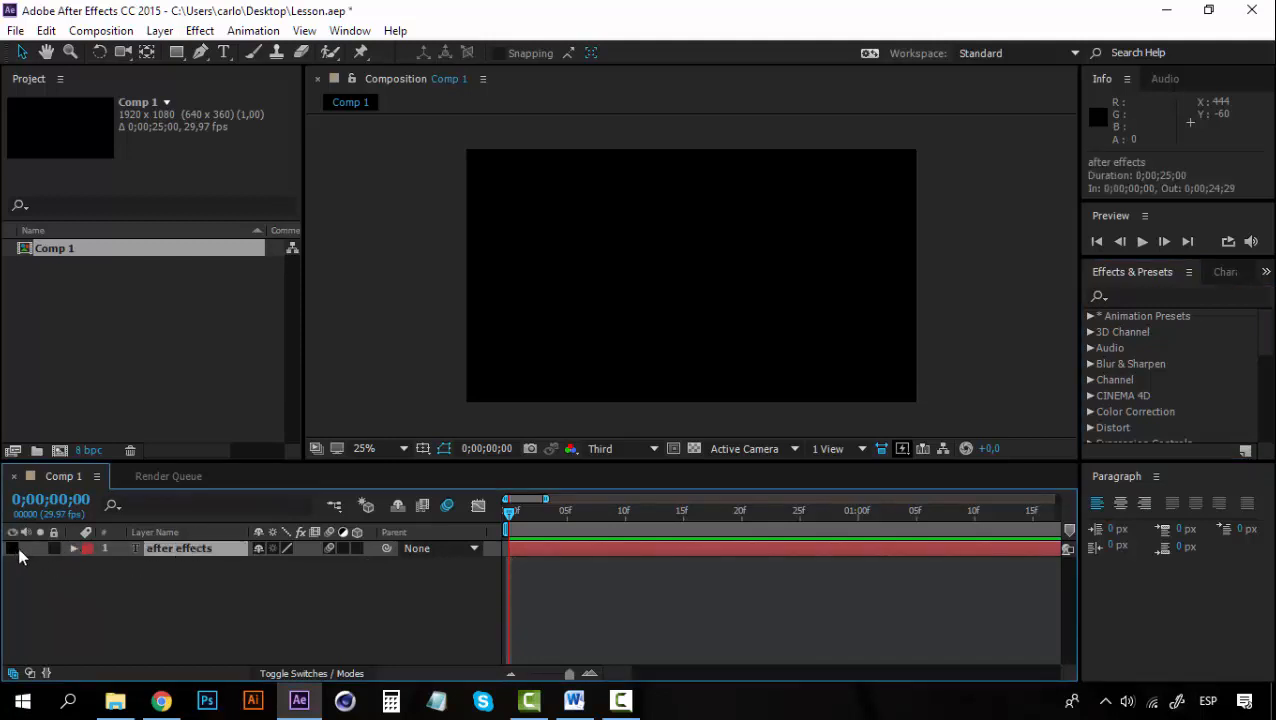
# Add a text layer reading "presets", move it to the middle of the composition at about 604, 600, and play it back.
pyautogui.click(224, 52)
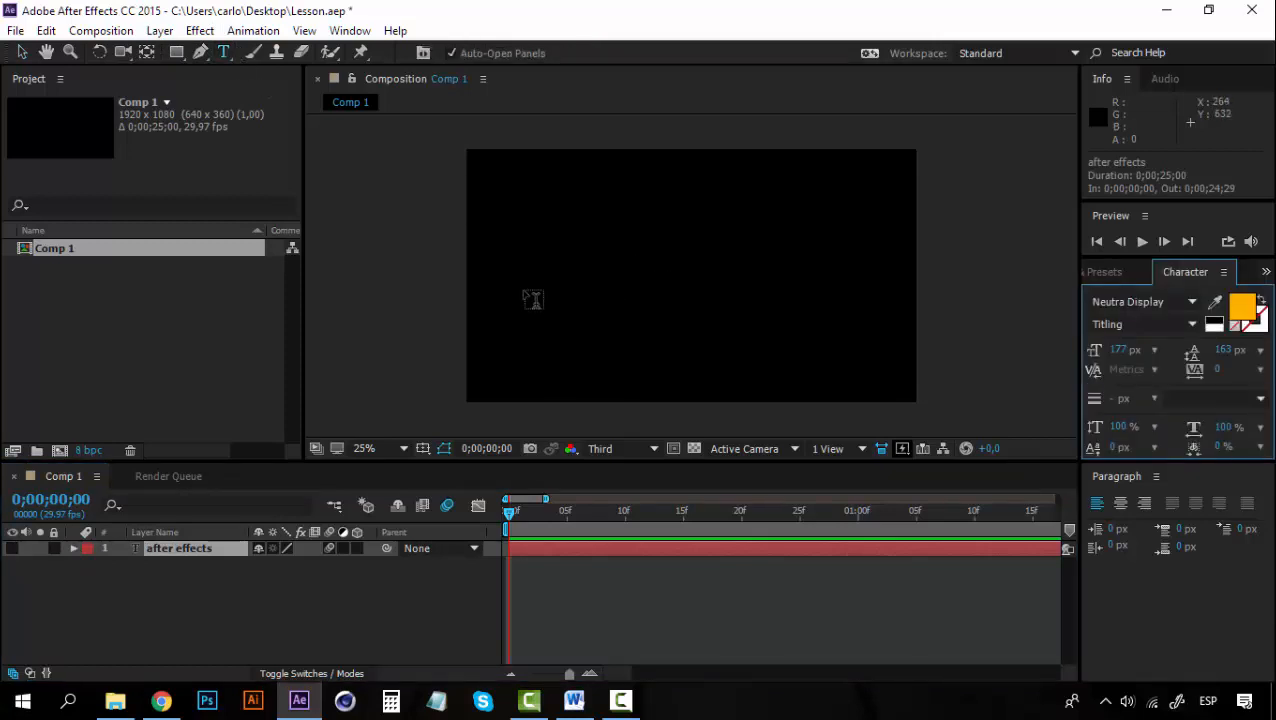
pyautogui.click(531, 282)
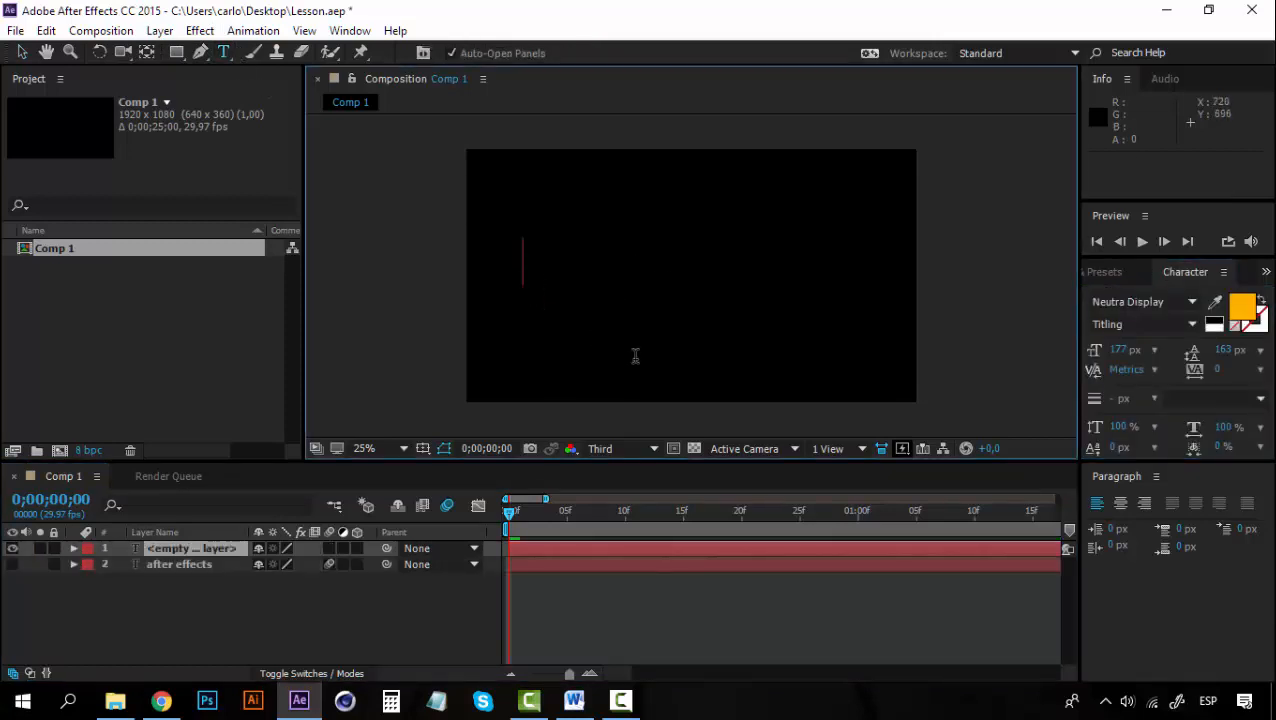
pyautogui.write('preset')
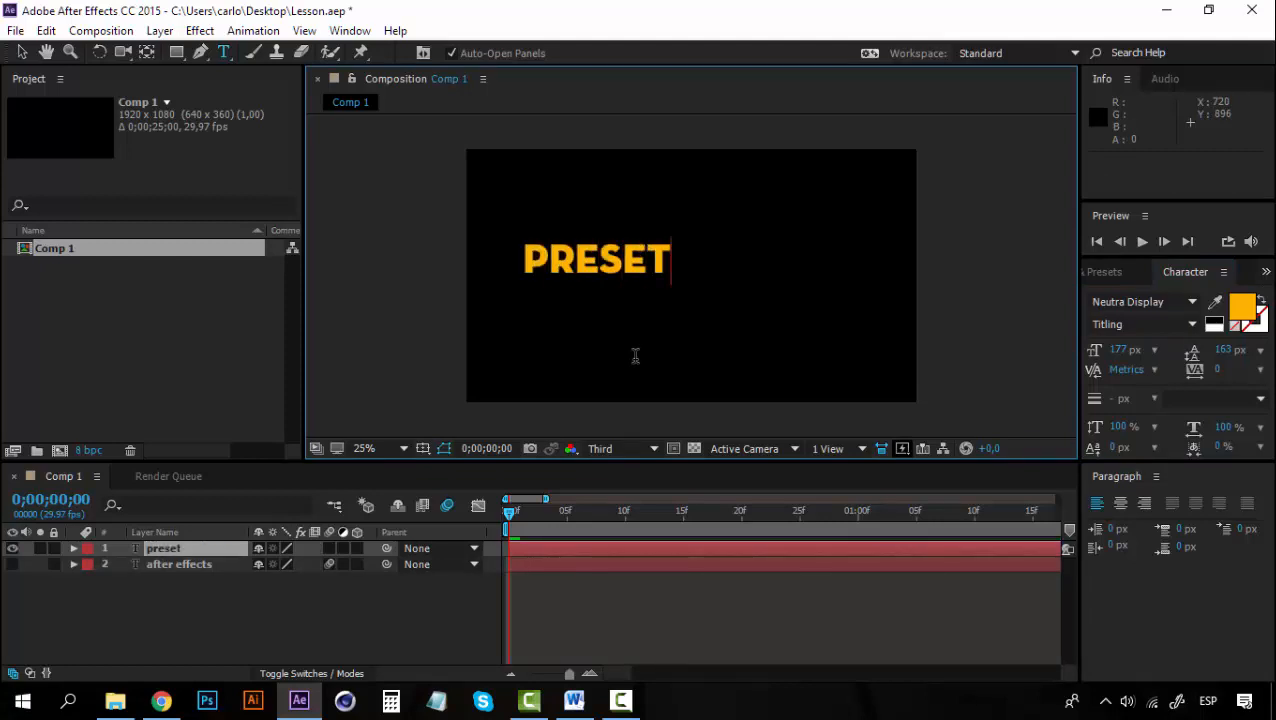
pyautogui.write('s')
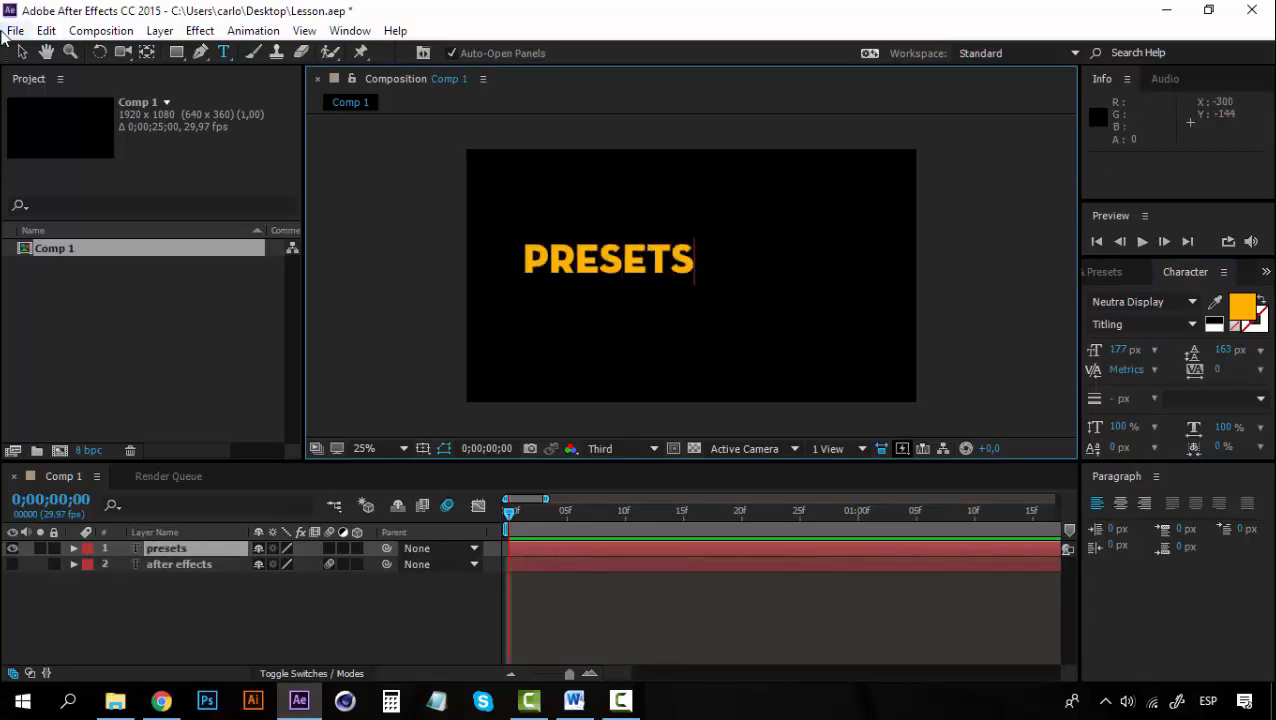
pyautogui.click(22, 52)
pyautogui.moveTo(655, 260); pyautogui.dragTo(745, 276)
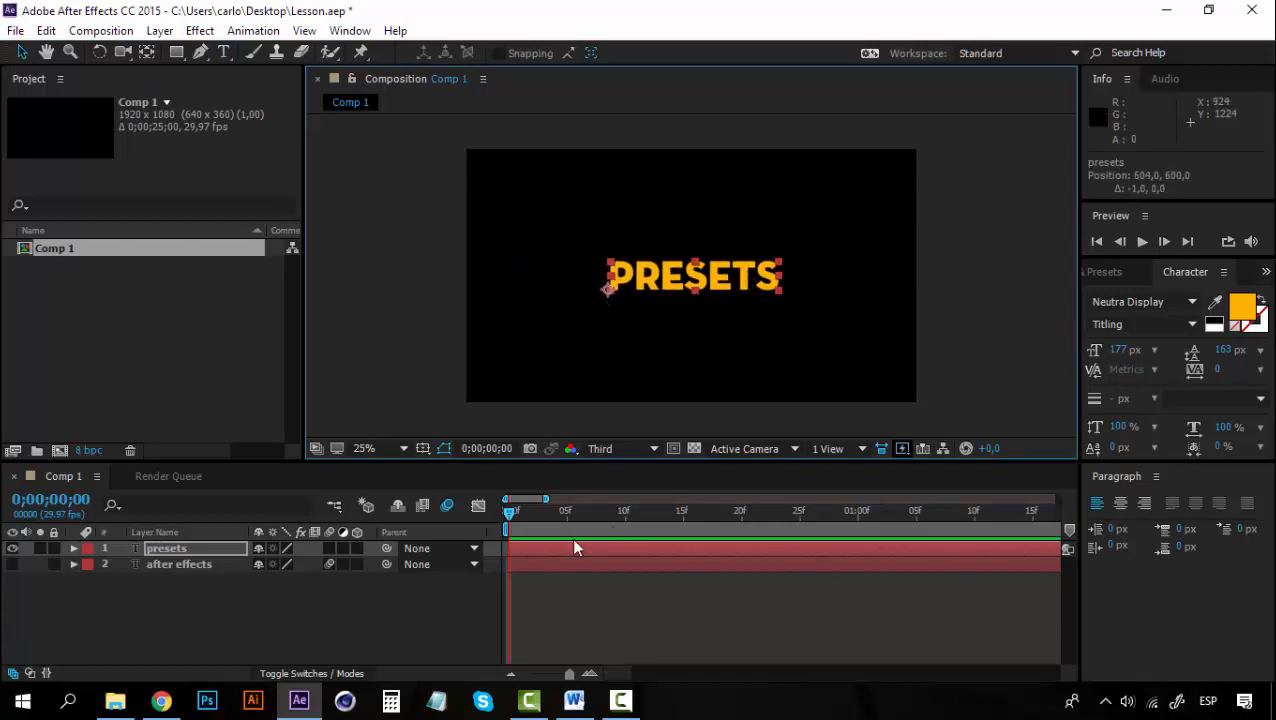
pyautogui.press('space')
pyautogui.click(510, 514)
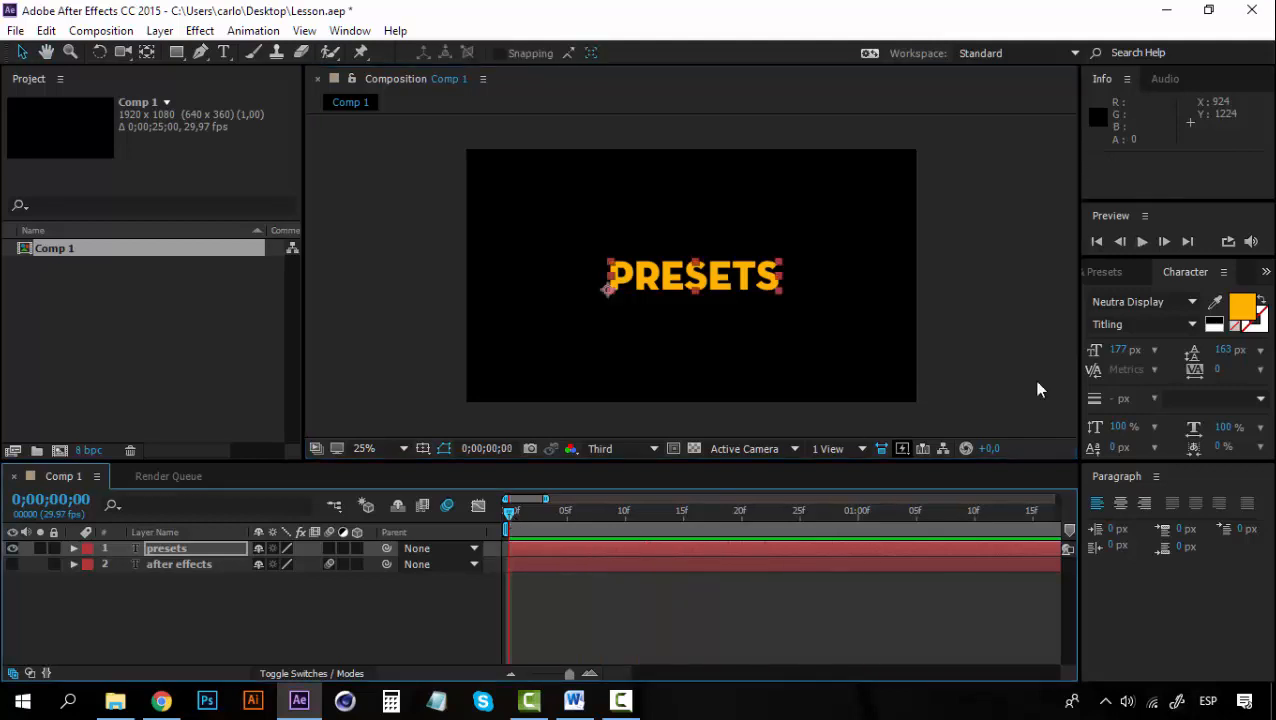
# Apply "Our animation preset" from the User Presets folder to the presets text layer.
pyautogui.click(1102, 272)
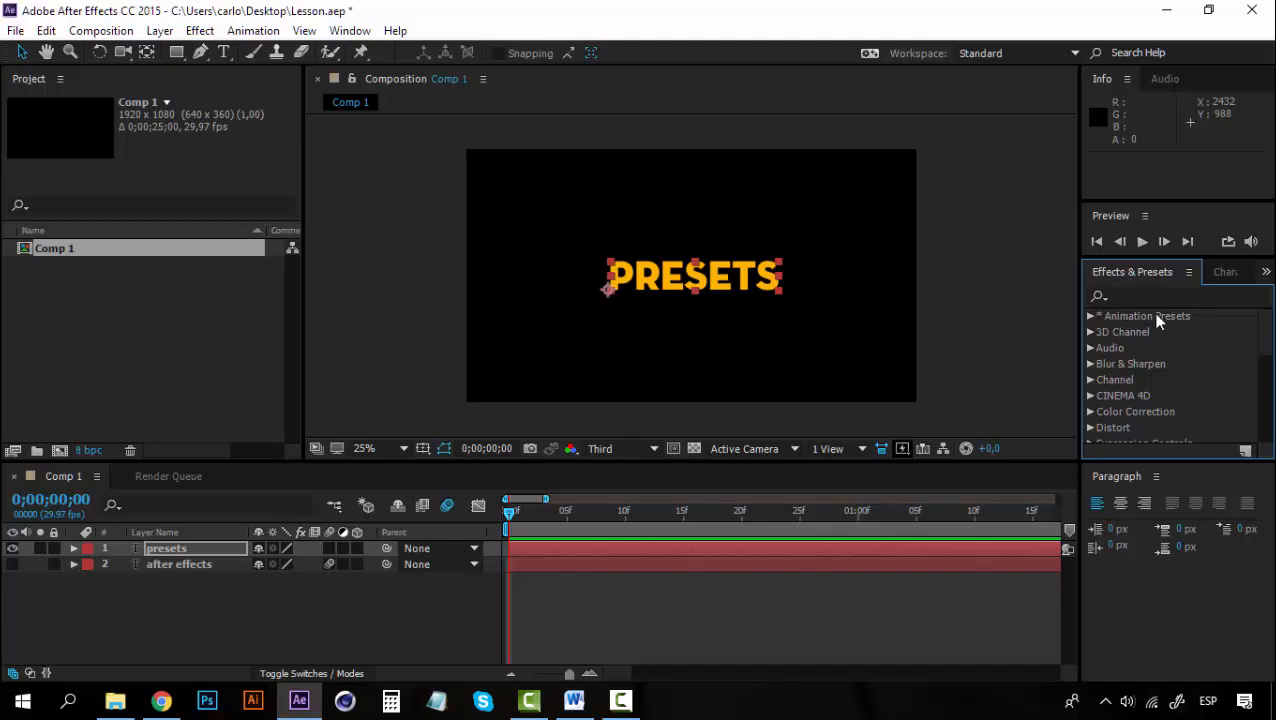
pyautogui.click(1090, 317)
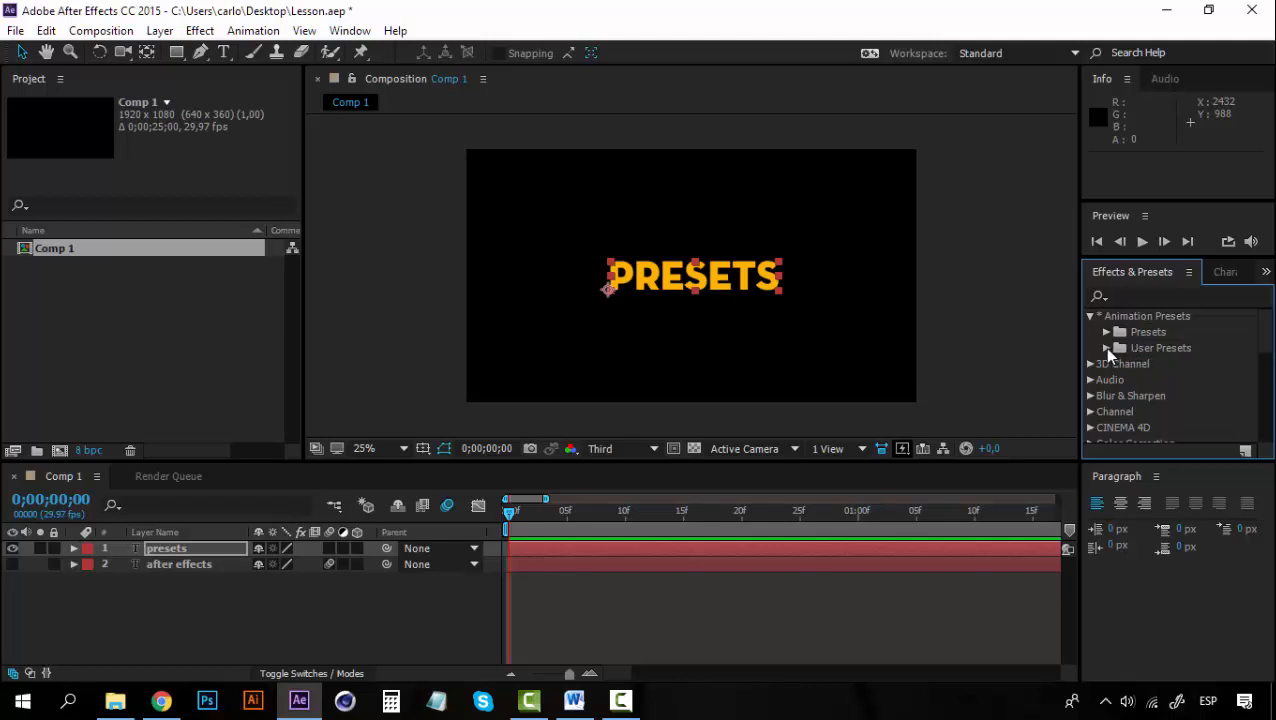
pyautogui.click(1106, 349)
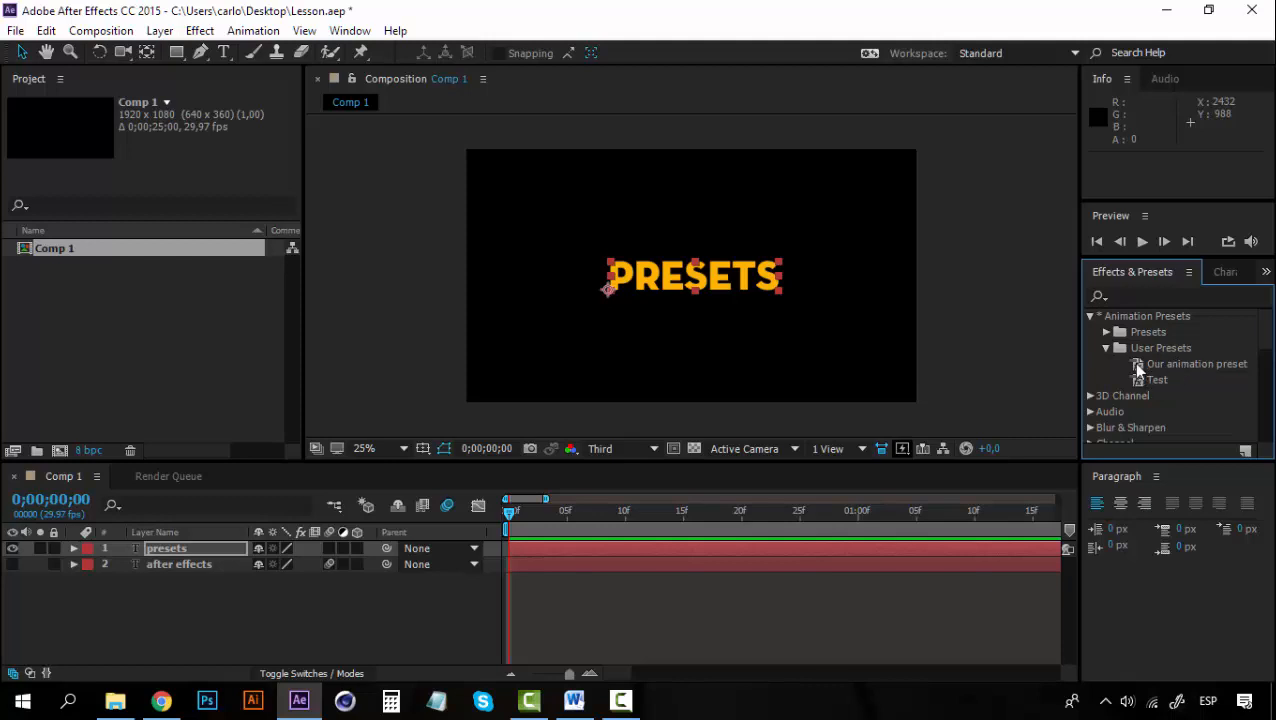
pyautogui.click(1186, 366)
pyautogui.doubleClick(1213, 366)
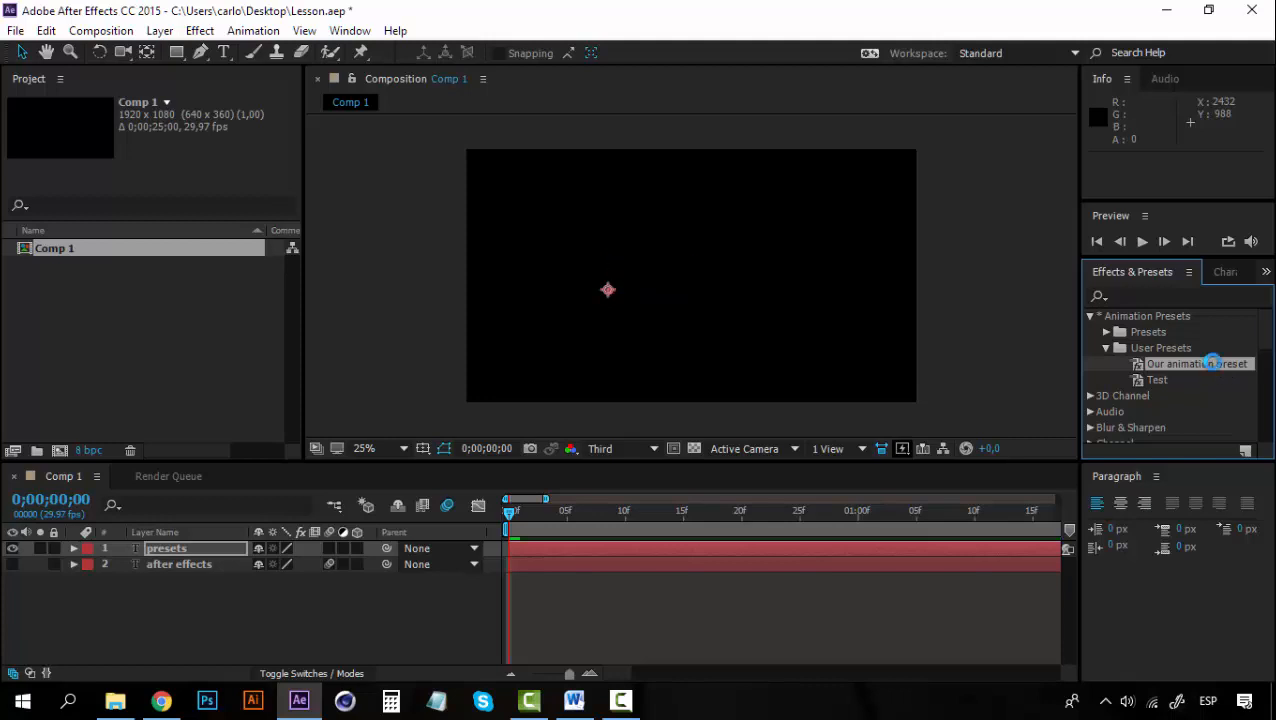
# Play back the animated presets text from the first frame and enable motion blur on its layer.
pyautogui.press('space')
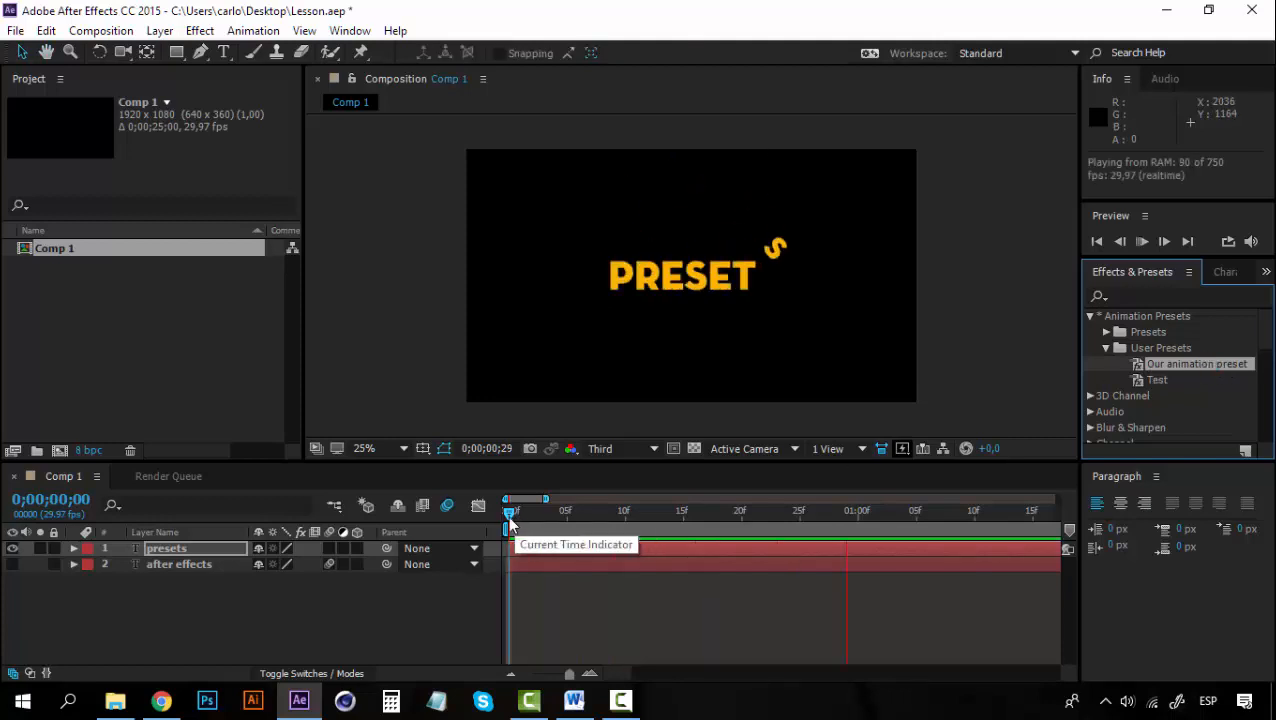
pyautogui.click(511, 520)
pyautogui.press('space')
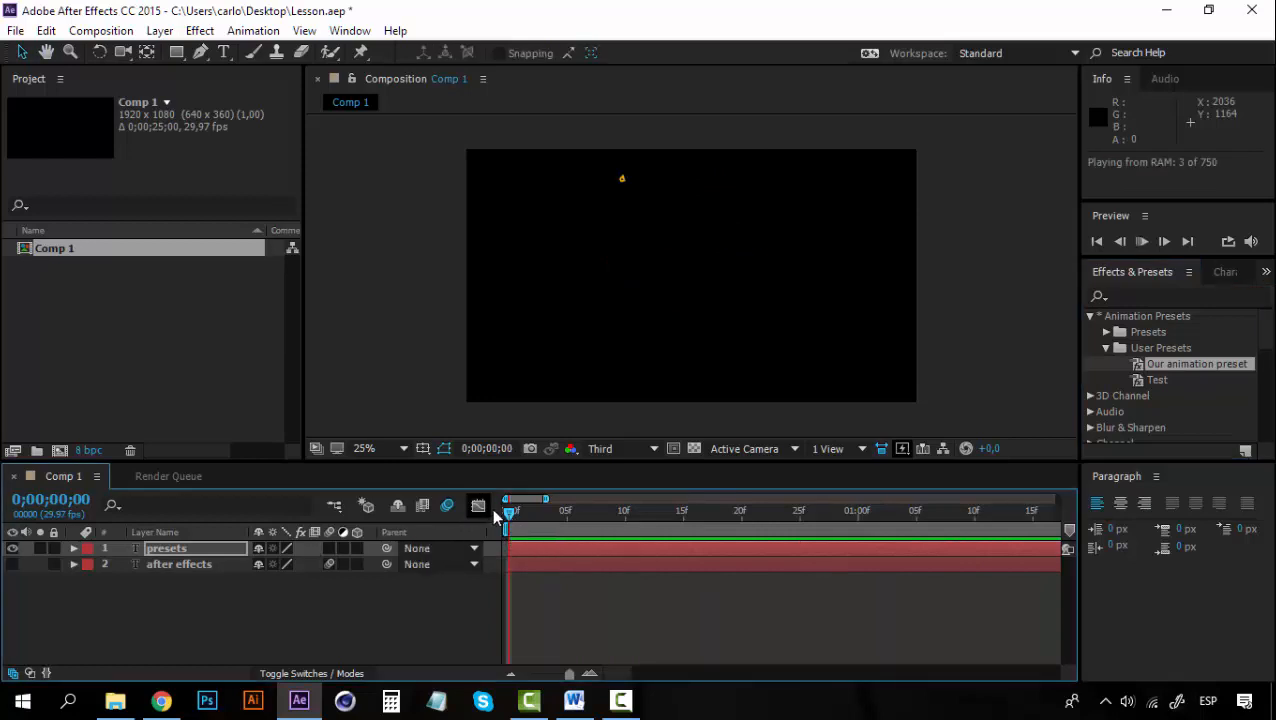
pyautogui.press('space')
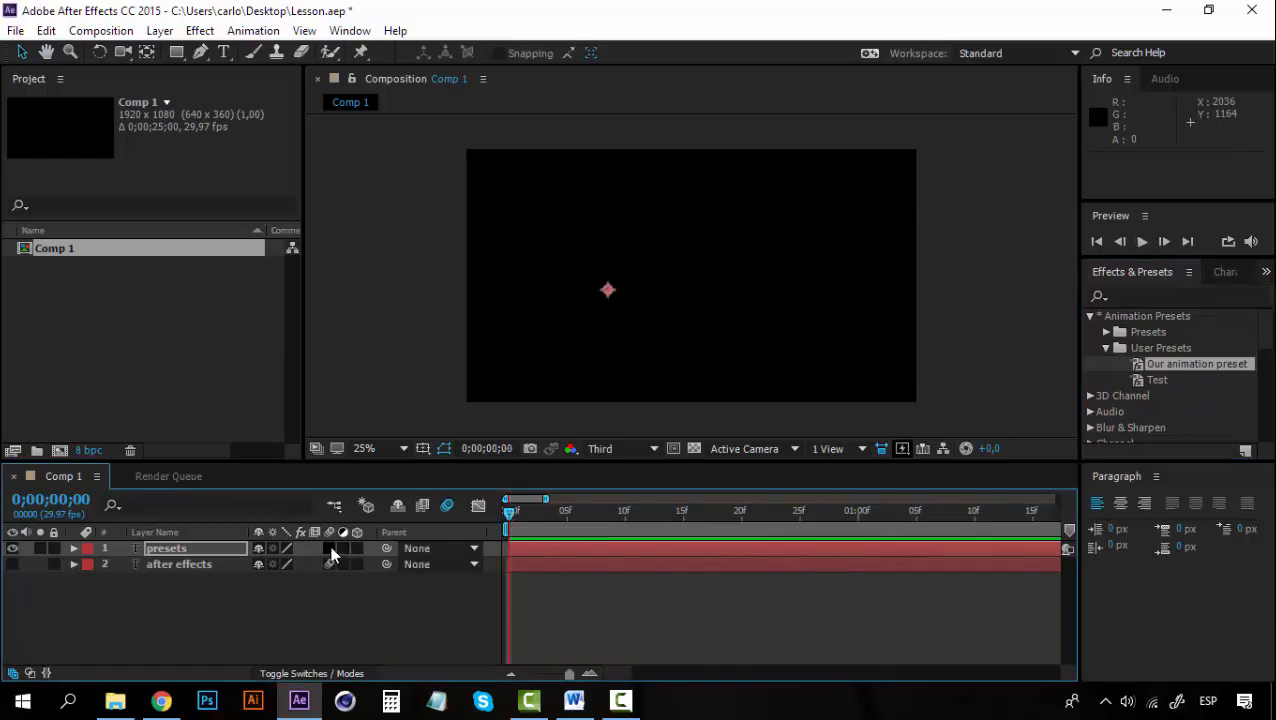
pyautogui.click(329, 548)
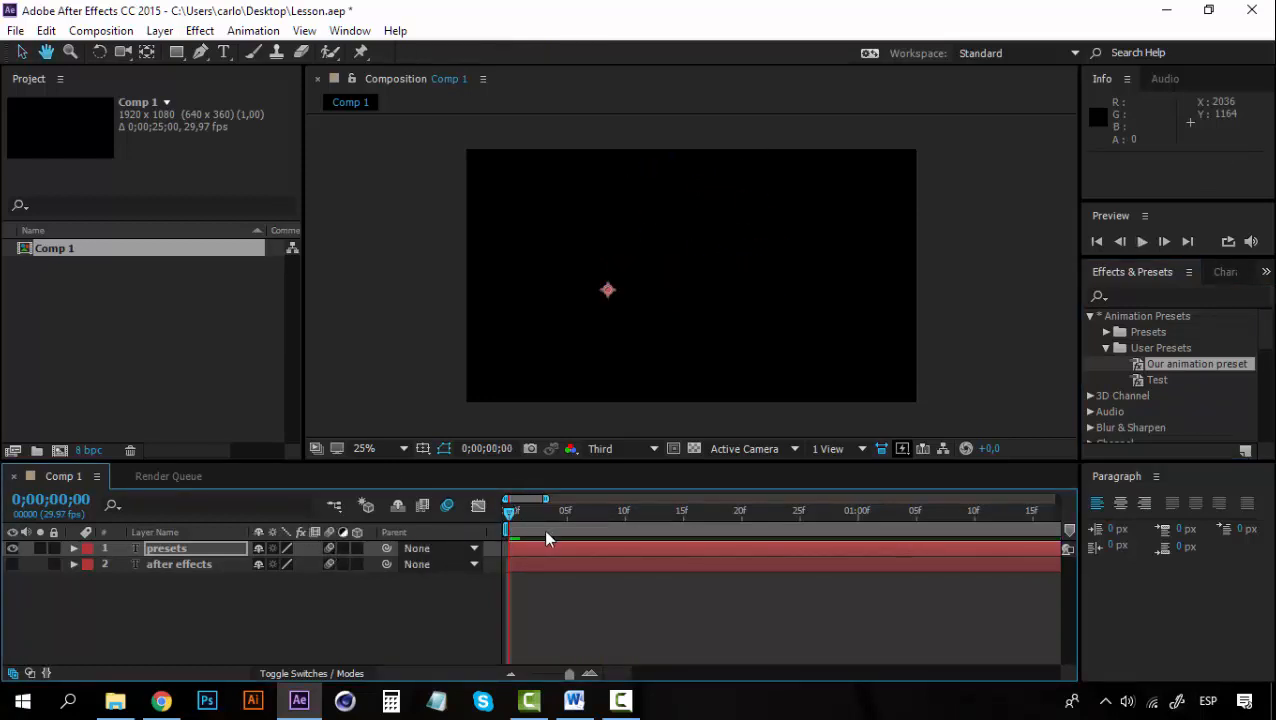
# Play back the motion-blurred presets text and examine the Transform and Animator 1 properties of its layer.
pyautogui.press('space')
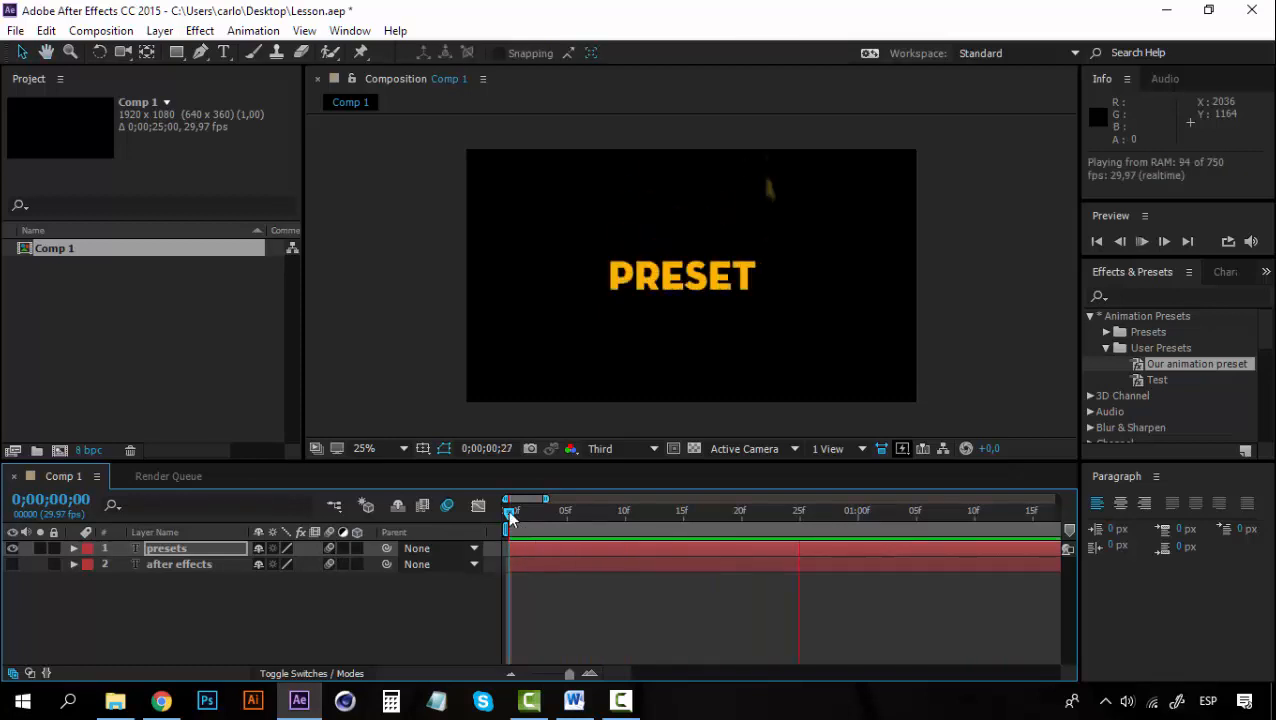
pyautogui.press('space')
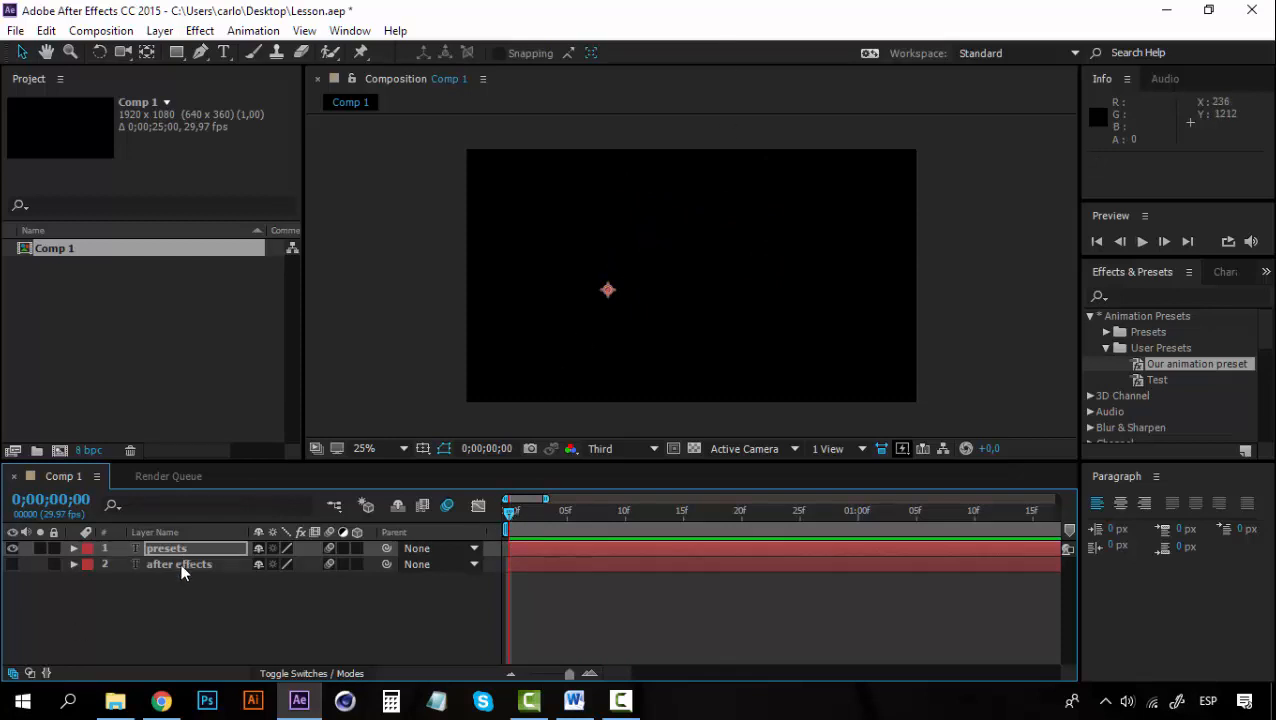
pyautogui.click(87, 548)
pyautogui.click(73, 548)
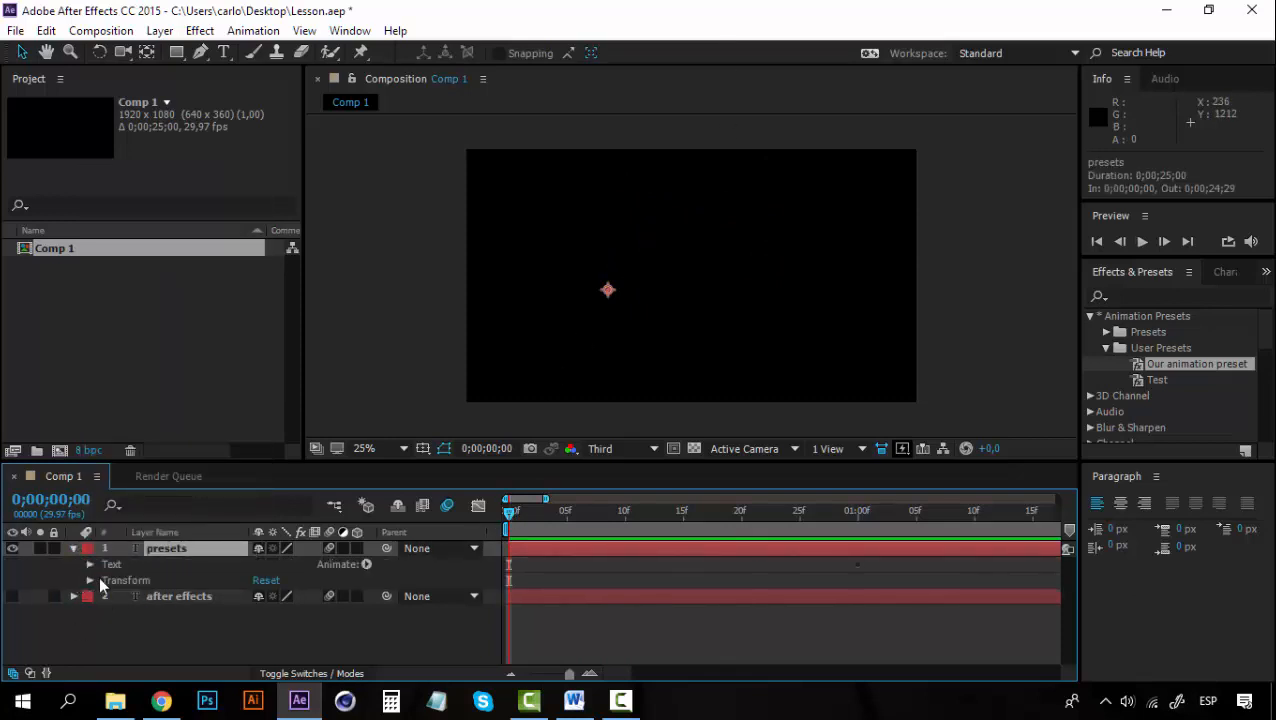
pyautogui.click(90, 580)
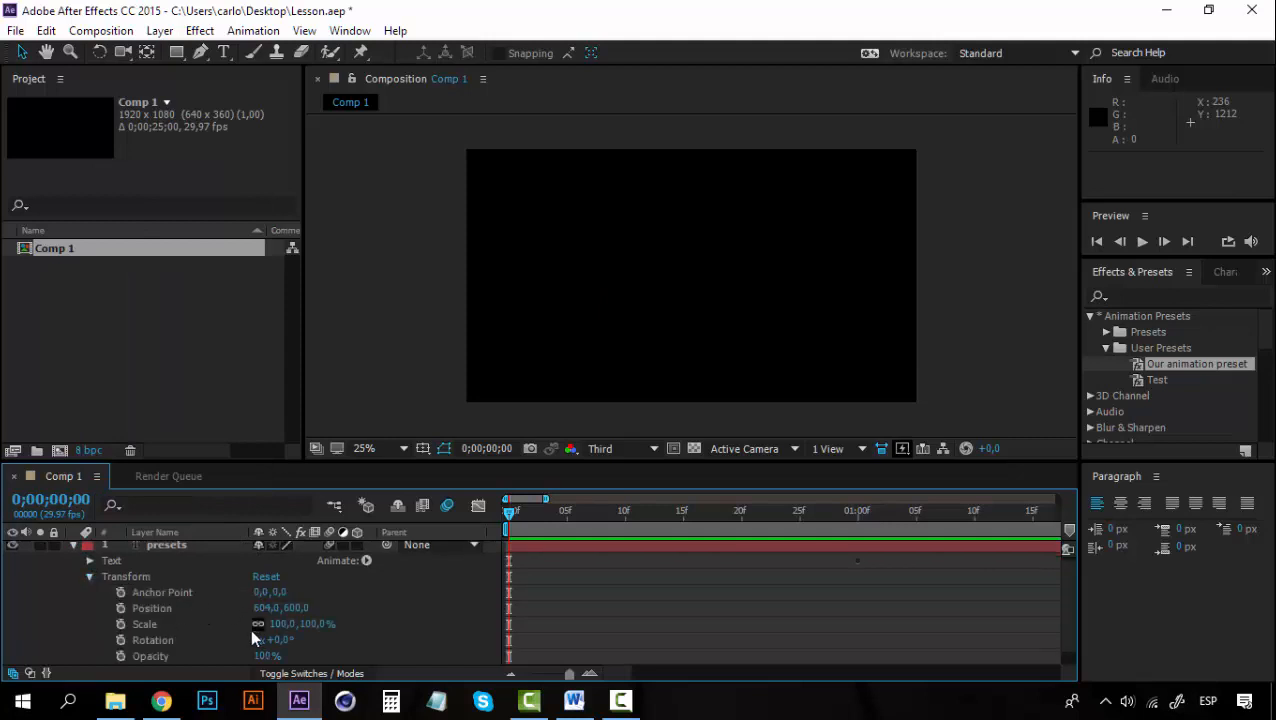
pyautogui.scroll(-1, 187, 632)
pyautogui.click(89, 561)
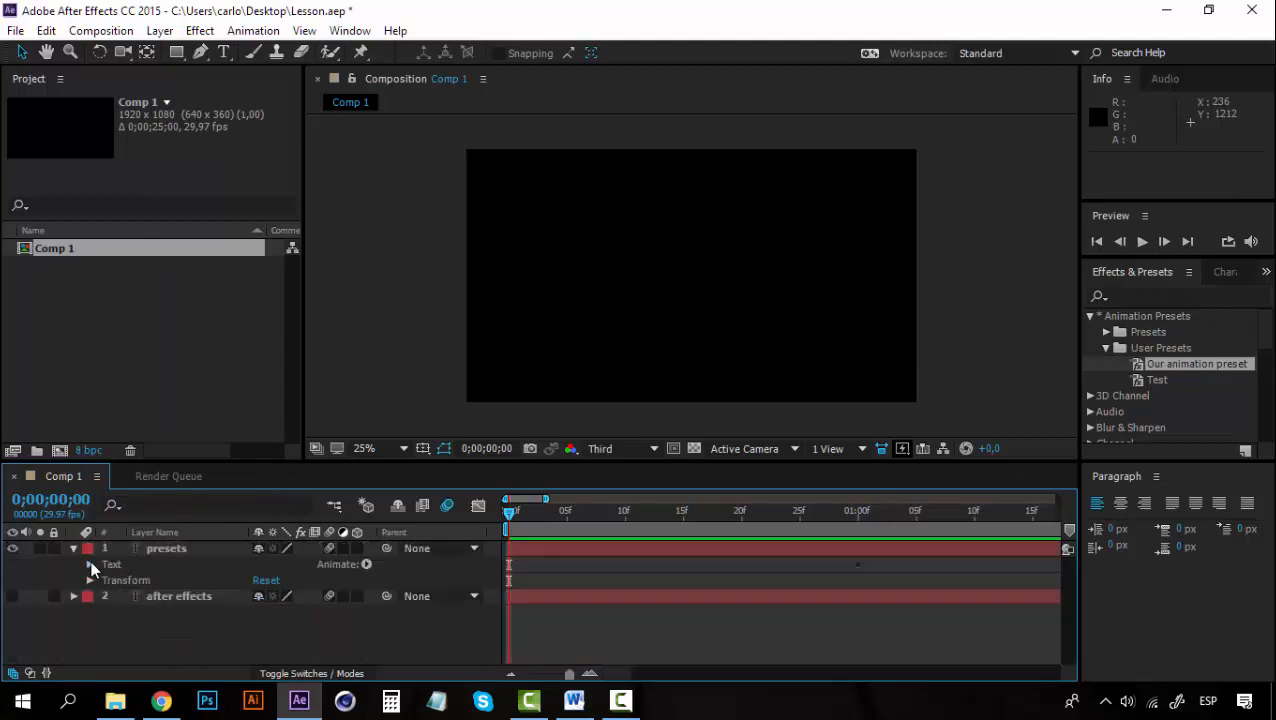
pyautogui.click(89, 565)
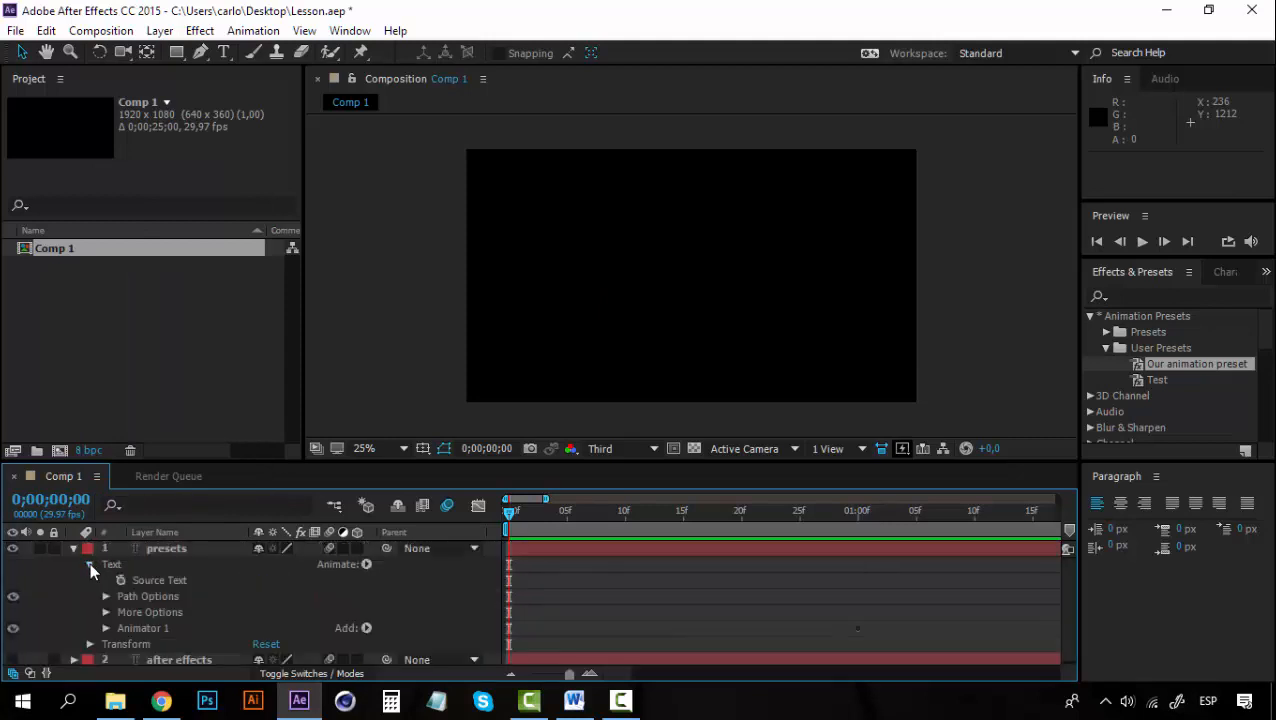
pyautogui.click(106, 628)
pyautogui.scroll(-1, 417, 620)
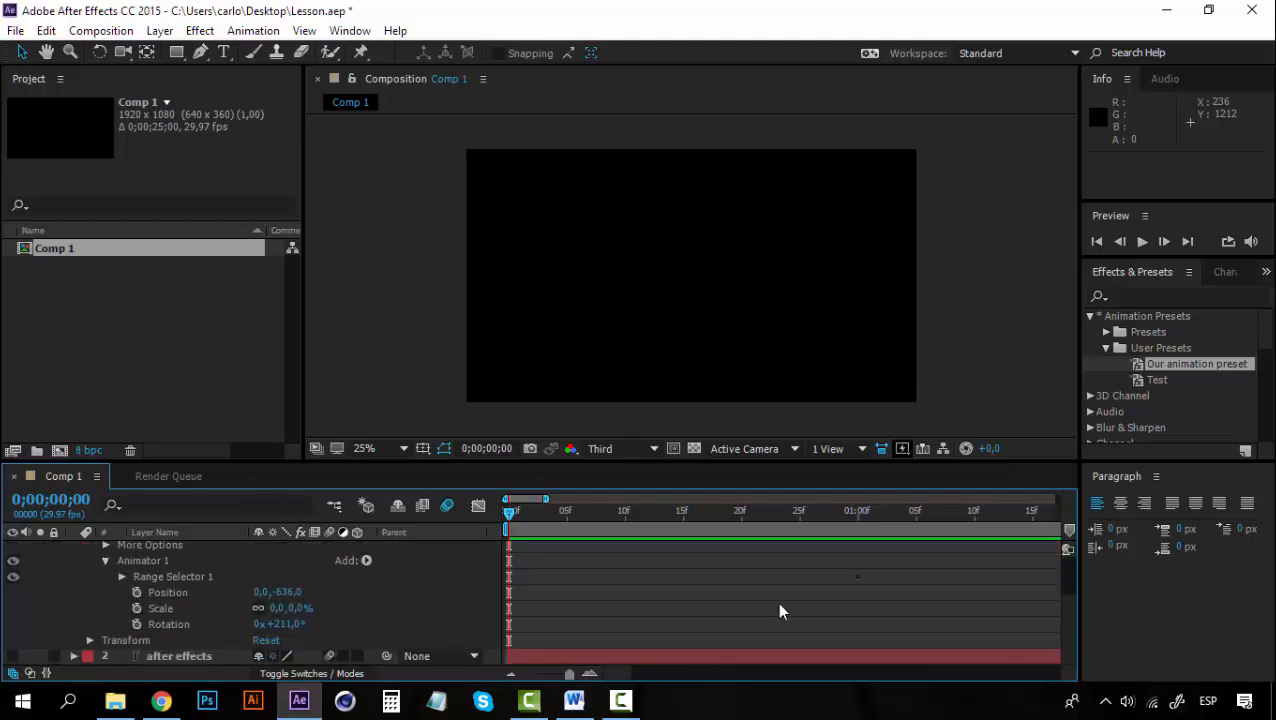
pyautogui.scroll(2, 700, 607)
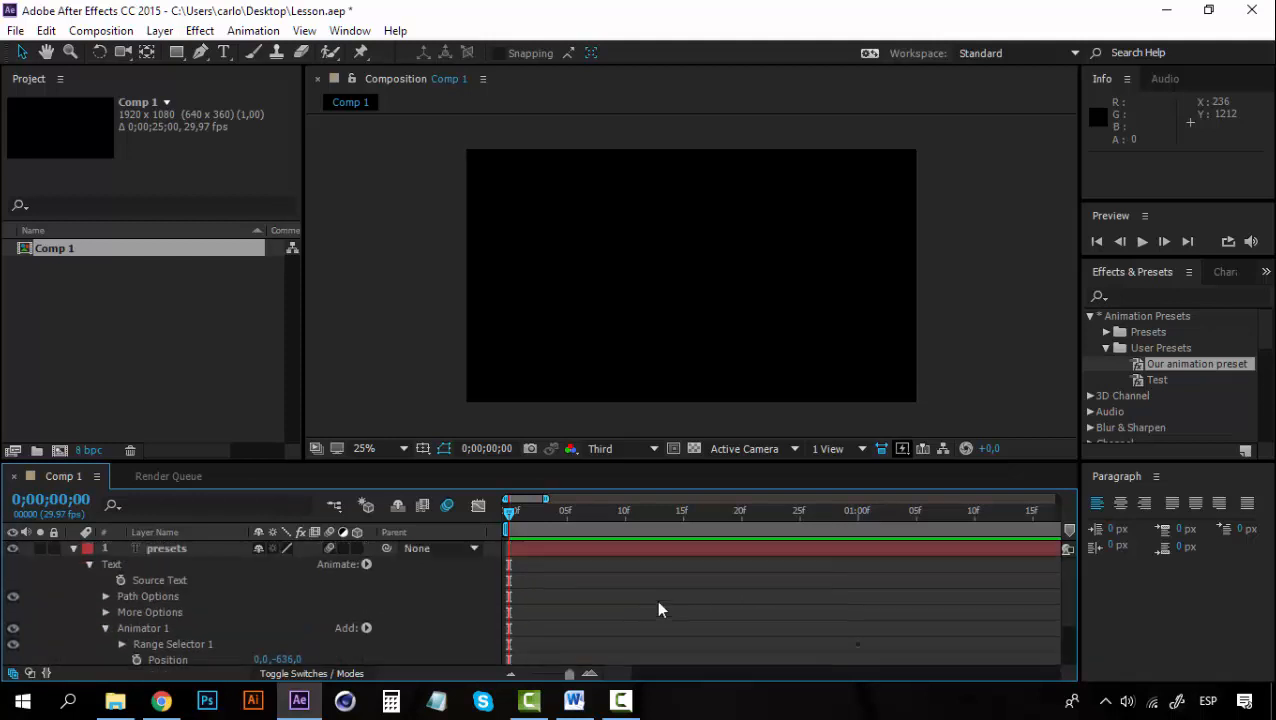
pyautogui.click(73, 549)
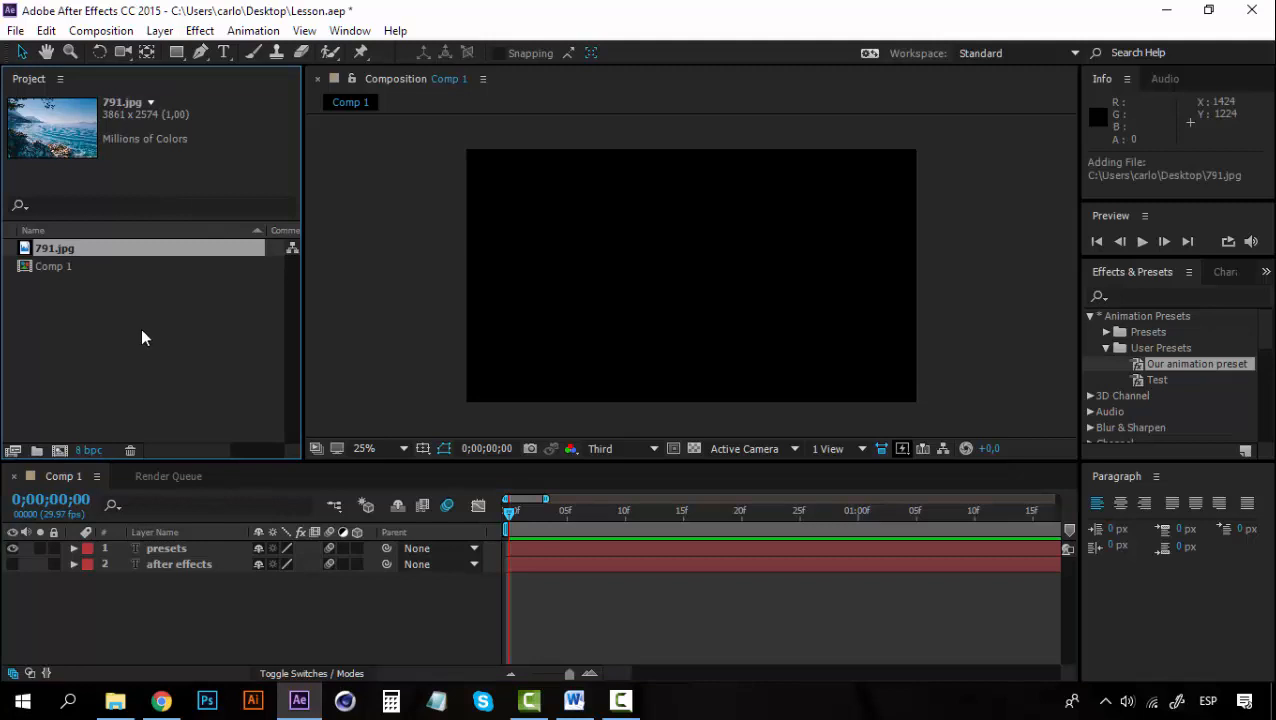
# Hide the presets text layer and add the imported 791.jpg image to the composition.
pyautogui.click(193, 594)
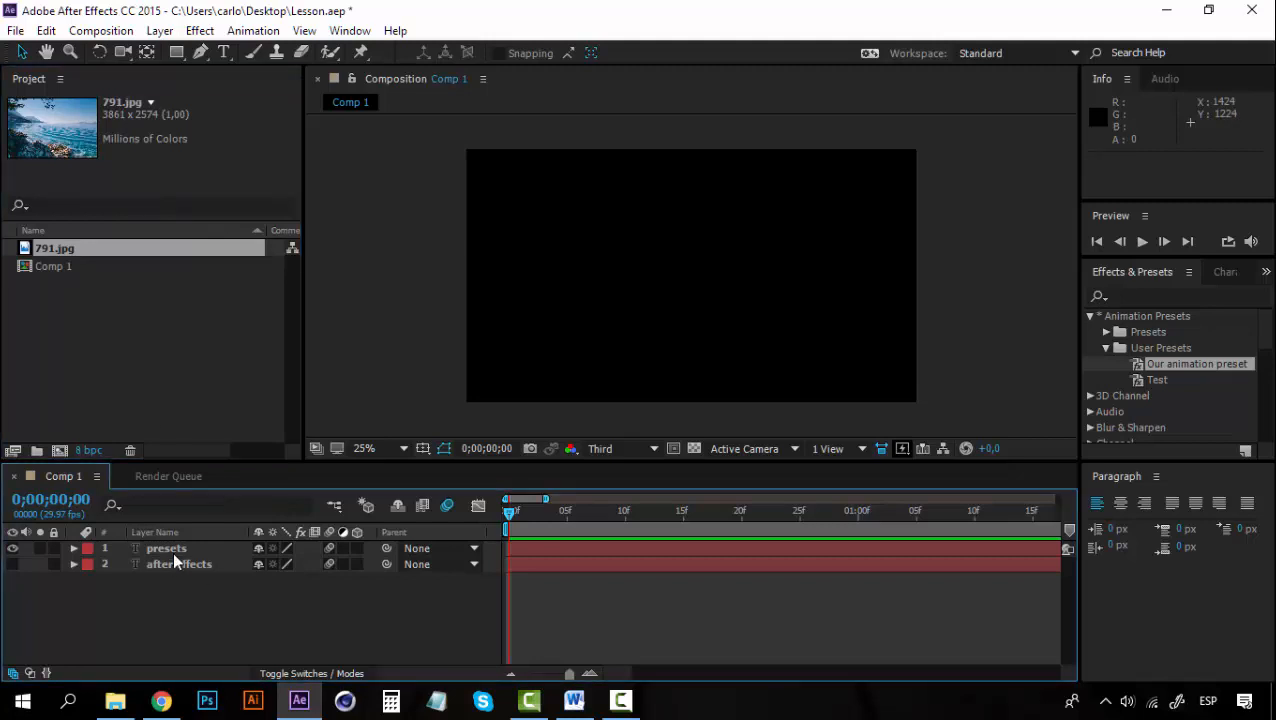
pyautogui.click(168, 549)
pyautogui.click(12, 548)
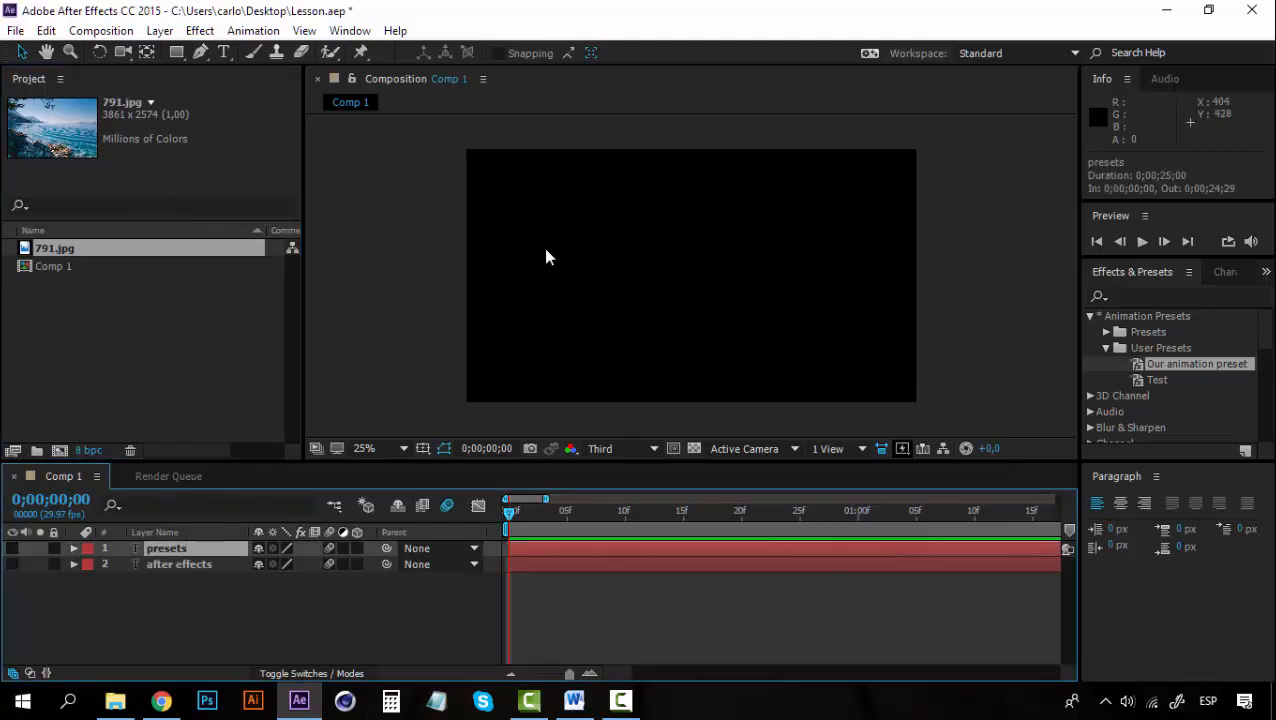
pyautogui.moveTo(63, 248); pyautogui.dragTo(732, 285)
# Fit the 791.jpg layer to the composition with the Fit to Comp transform.
pyautogui.rightClick(725, 228)
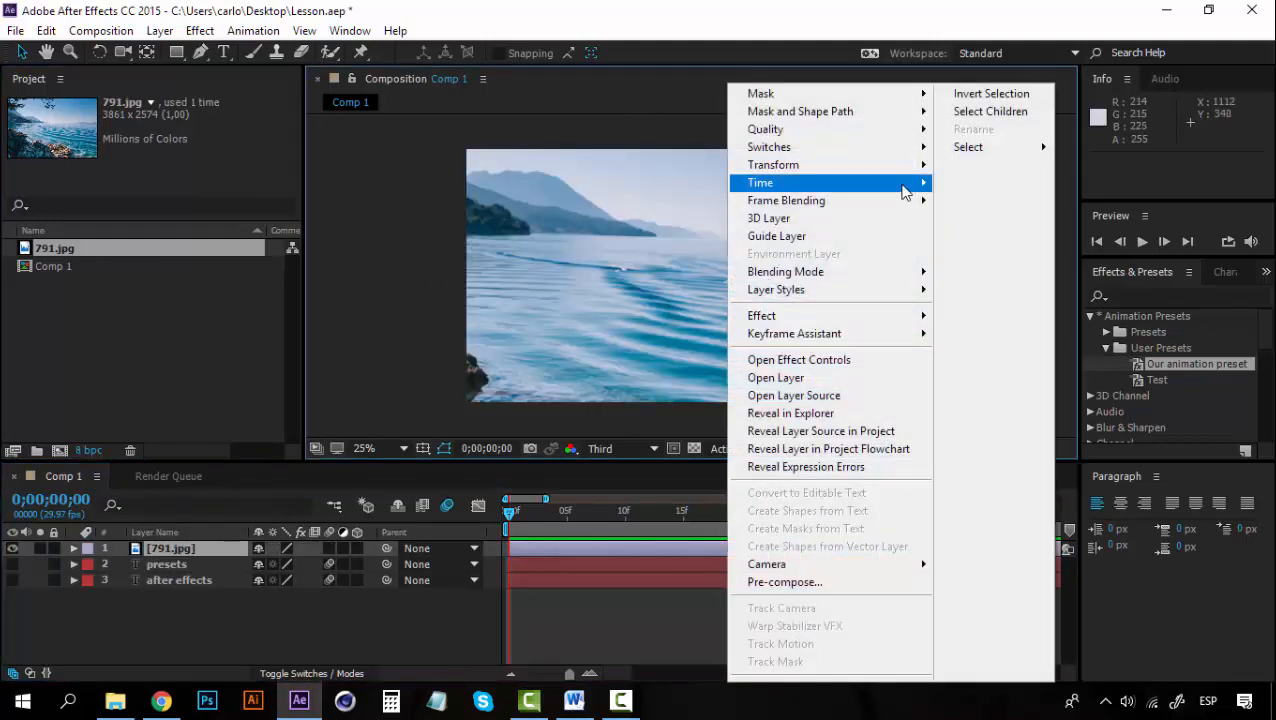
pyautogui.moveTo(880, 165)
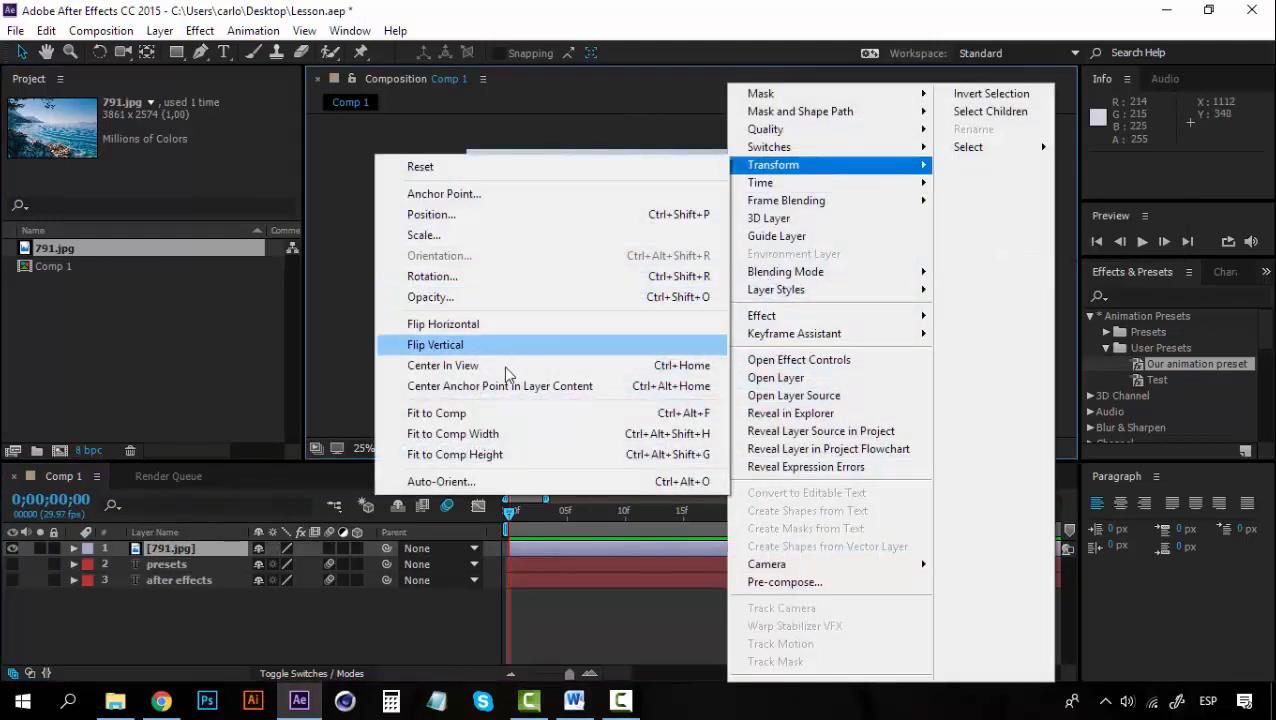
pyautogui.click(490, 411)
pyautogui.click(242, 600)
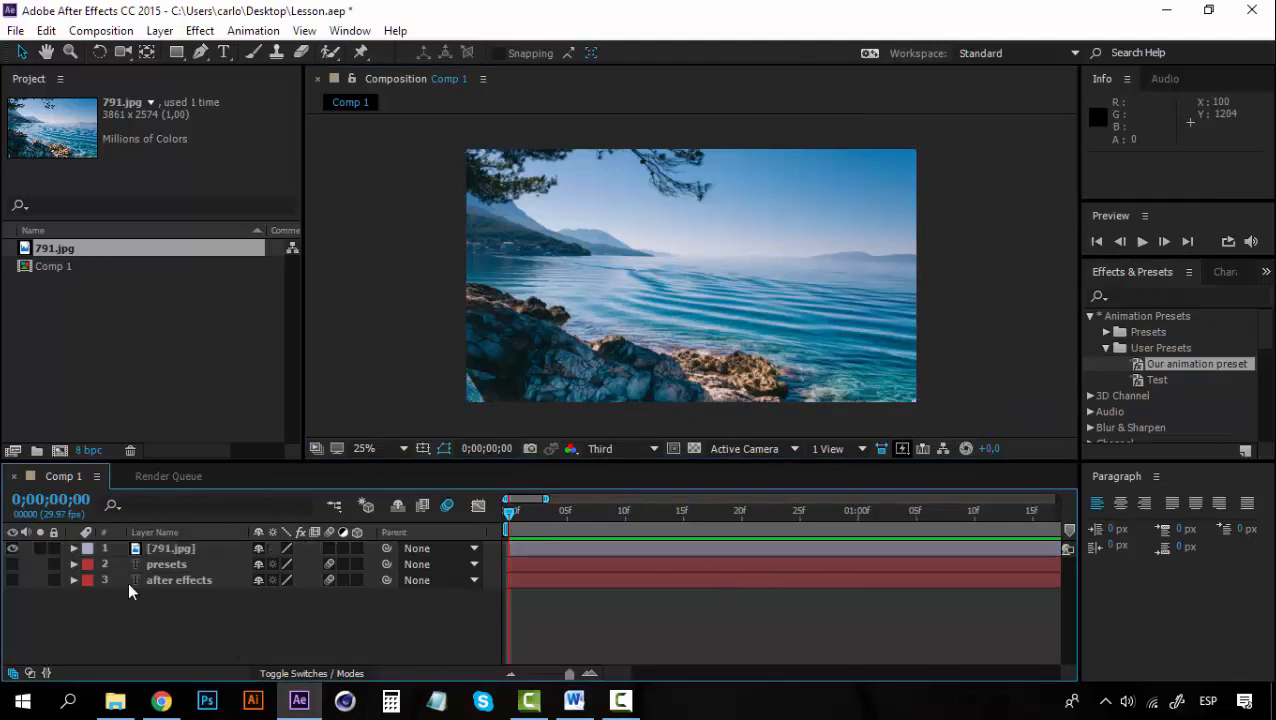
# Apply the Hue/Saturation effect to the 791.jpg layer and set its Master Saturation to -100.
pyautogui.click(158, 564)
pyautogui.click(164, 546)
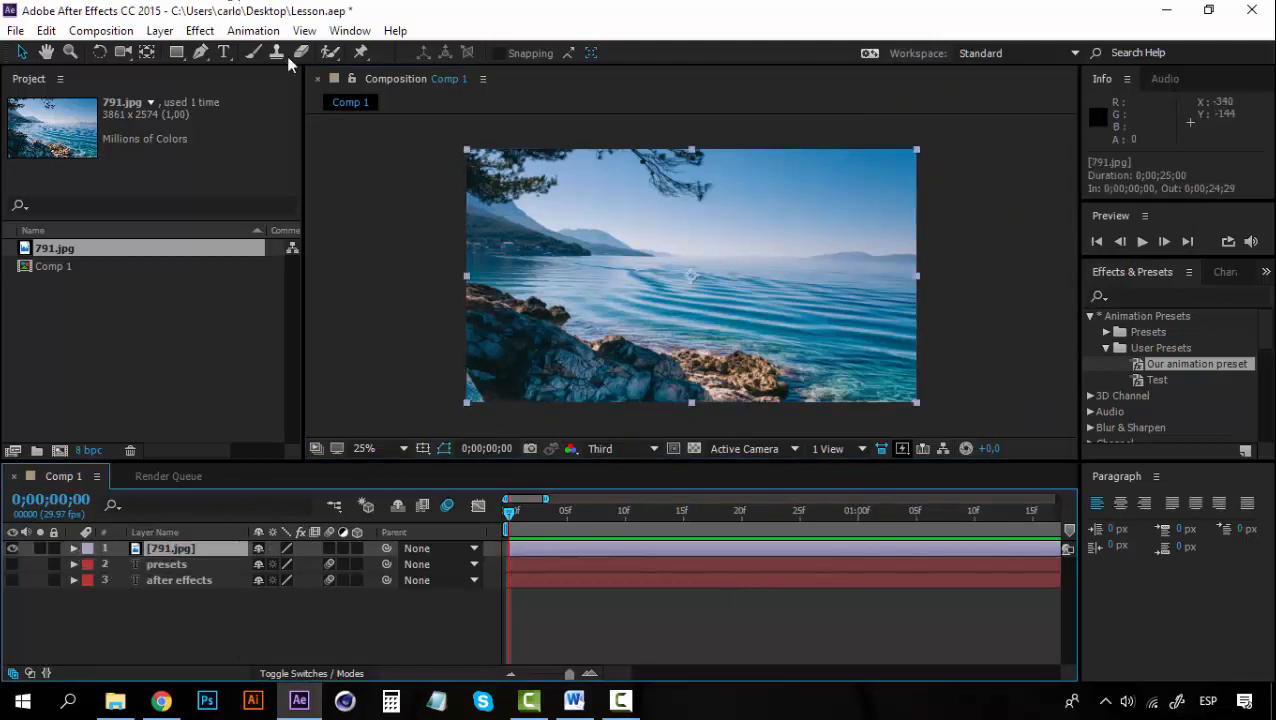
pyautogui.click(206, 36)
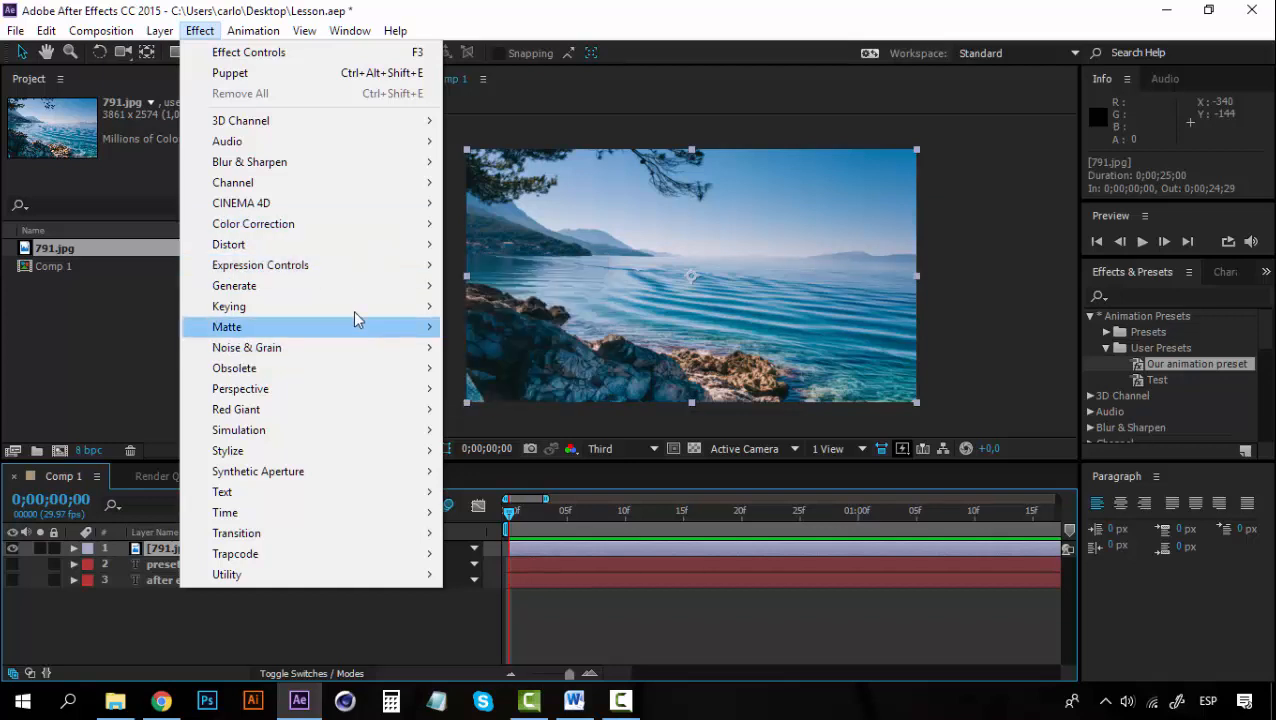
pyautogui.moveTo(357, 223)
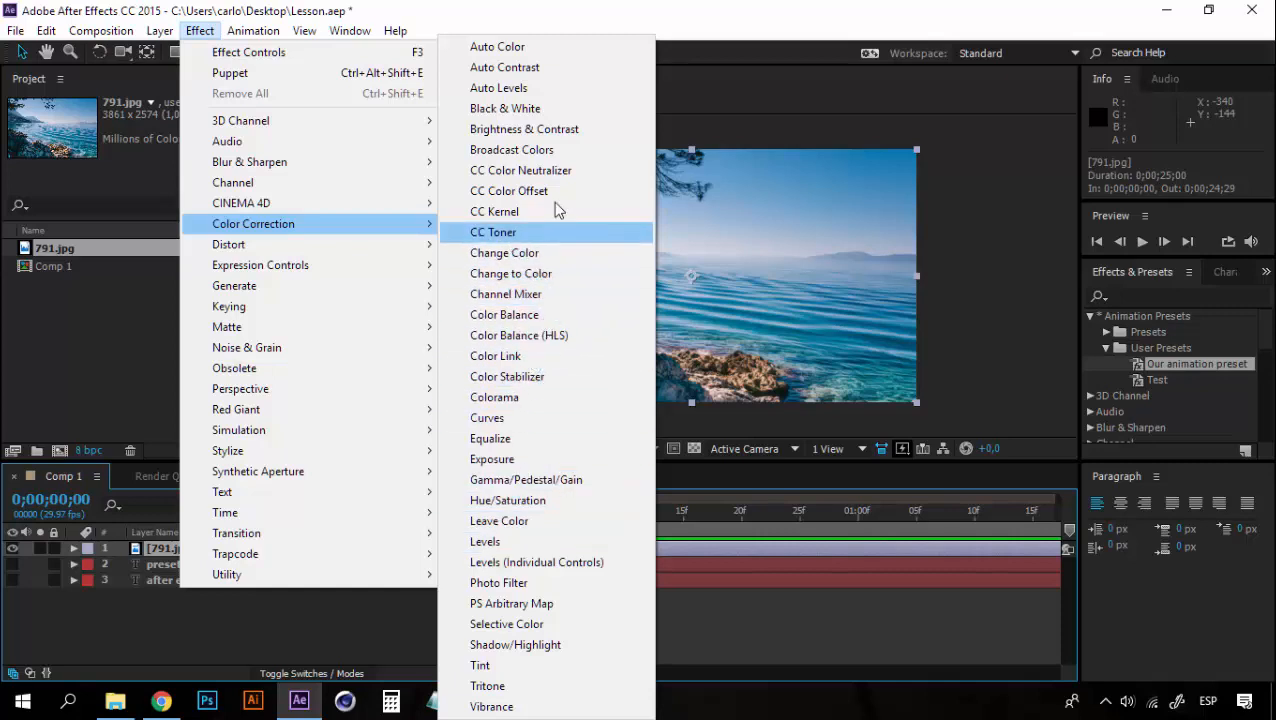
pyautogui.click(515, 500)
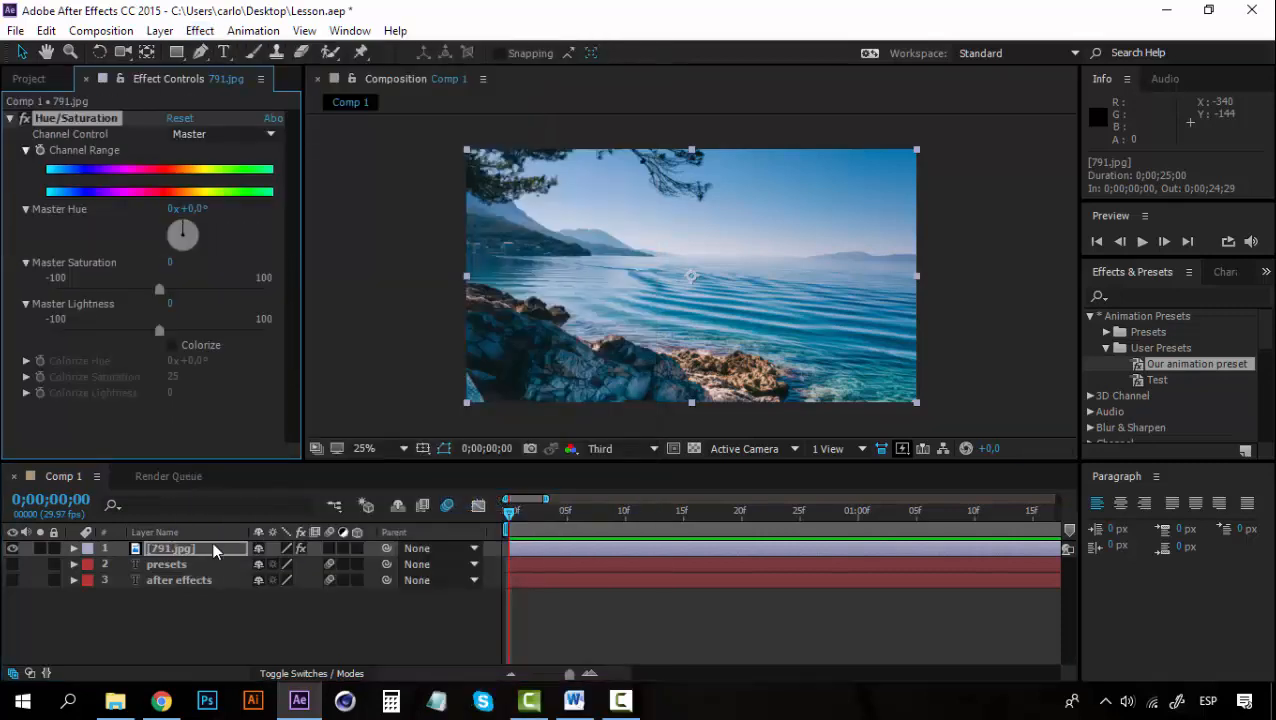
pyautogui.moveTo(114, 289); pyautogui.dragTo(20, 290)
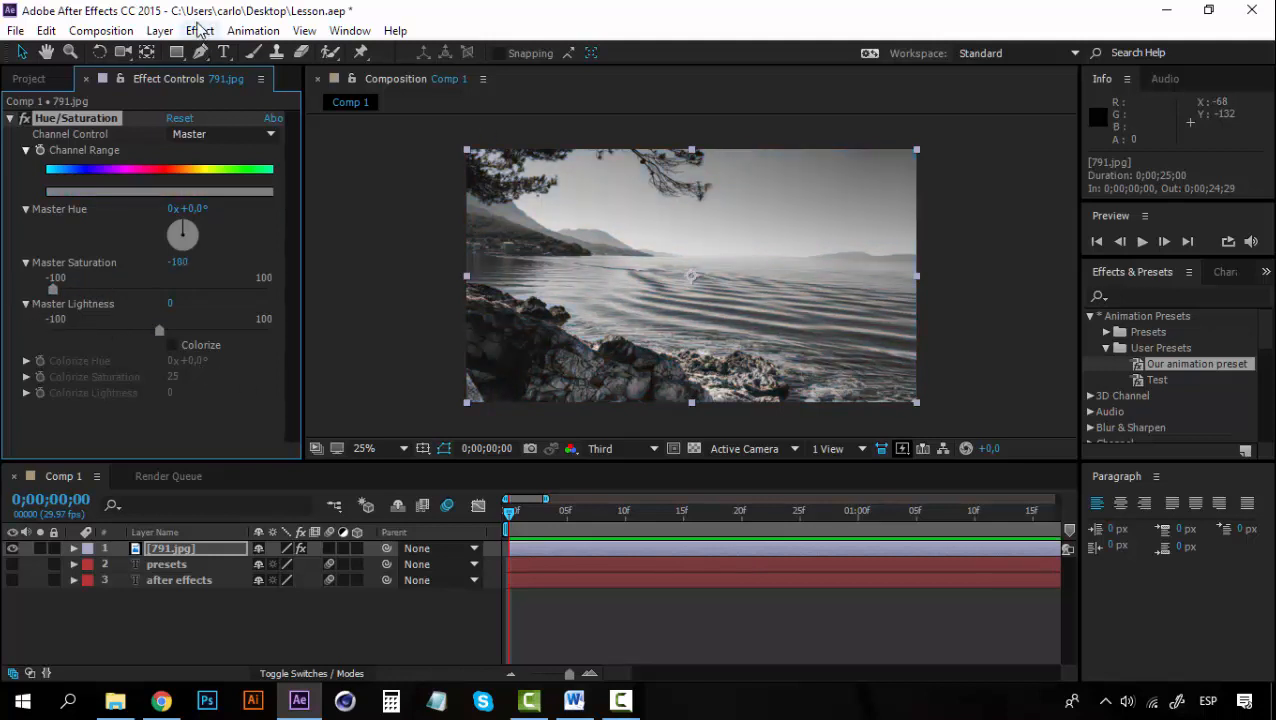
# Add the Add Grain effect to the 791.jpg layer with Intensity 14,200 and Viewing Mode set to Final Output.
pyautogui.click(200, 30)
pyautogui.moveTo(364, 348)
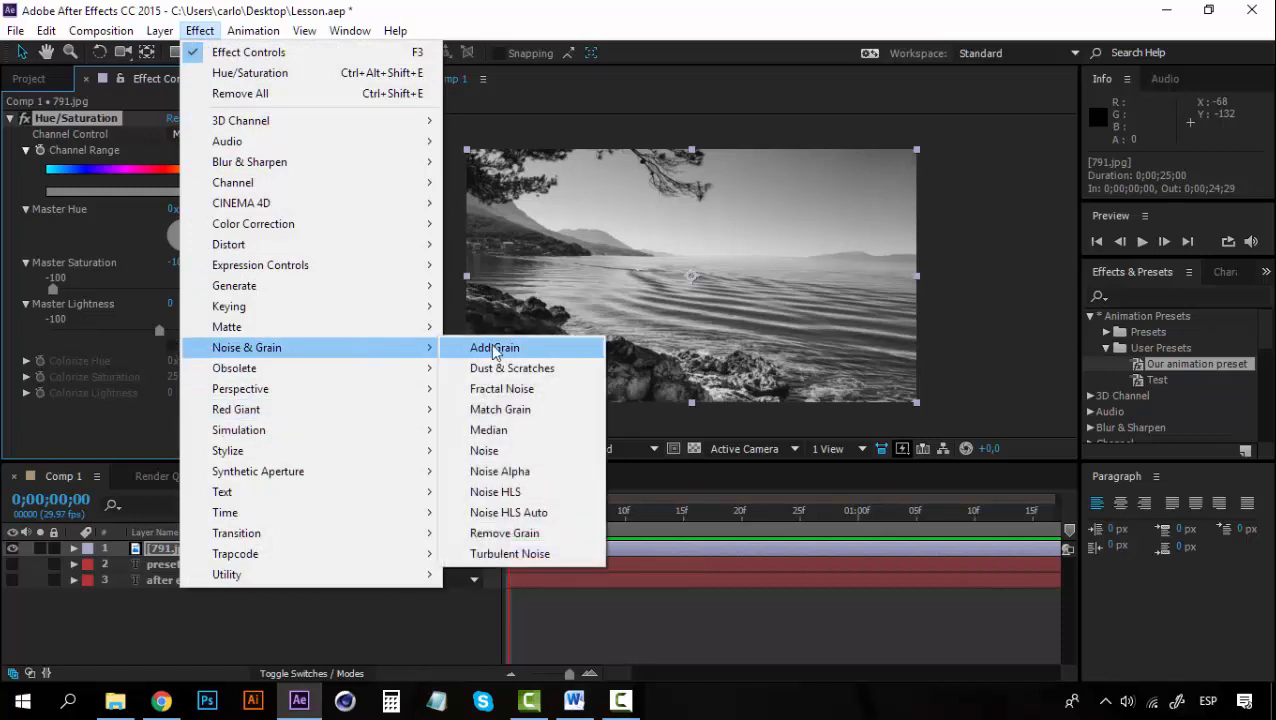
pyautogui.click(503, 350)
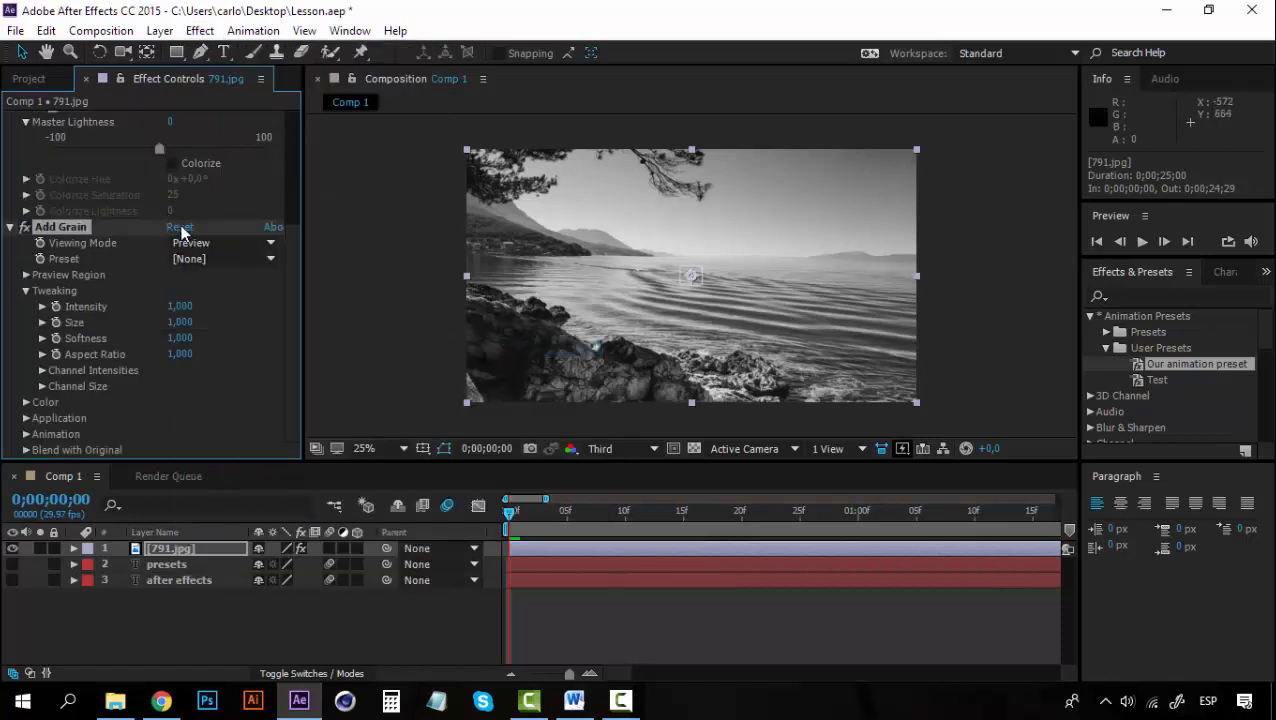
pyautogui.moveTo(179, 306); pyautogui.dragTo(306, 307)
pyautogui.click(253, 259)
pyautogui.click(245, 243)
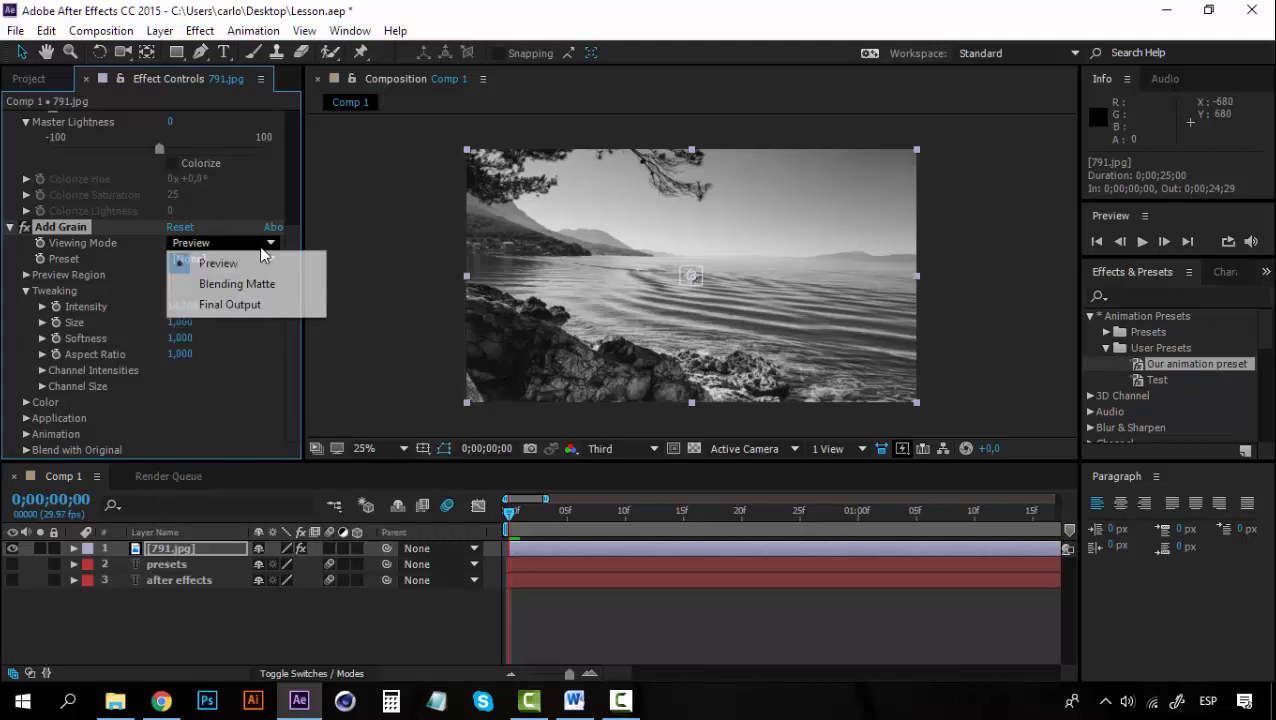
pyautogui.click(228, 303)
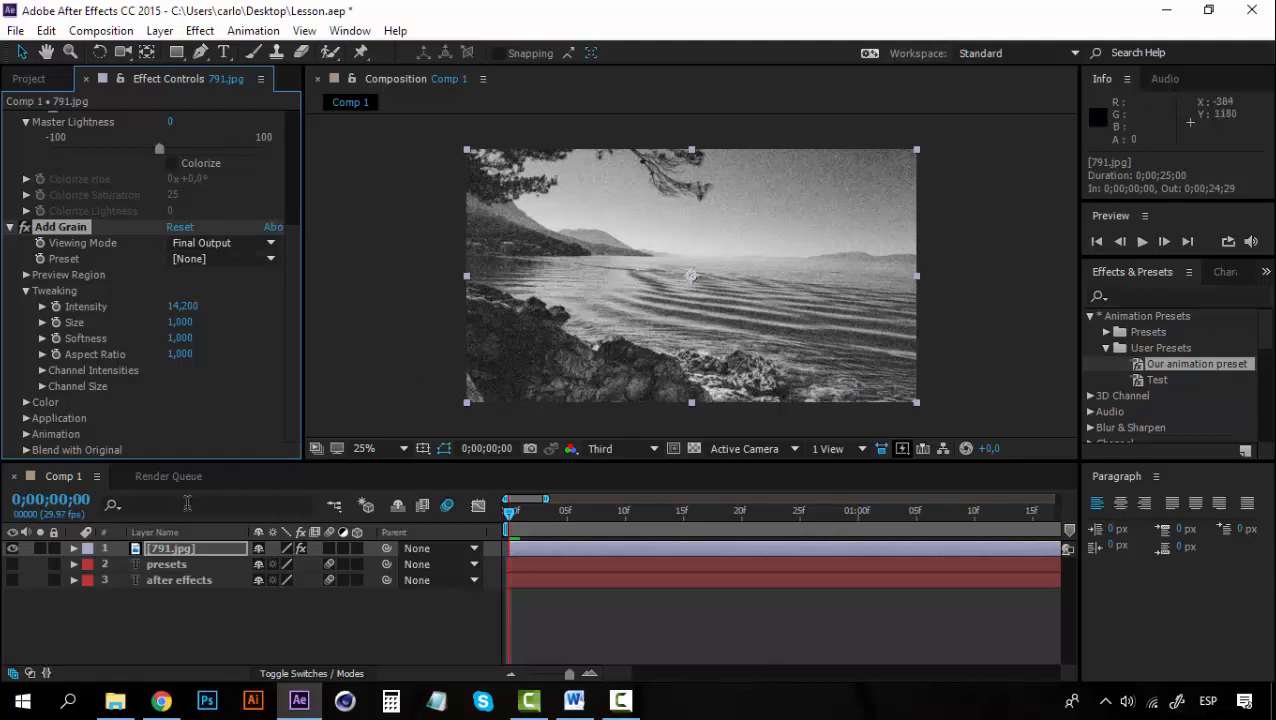
# Save the 791.jpg layer's Hue/Saturation and Add Grain effects together as an animation preset named "Effects Preset" in the User Presets folder.
pyautogui.click(74, 548)
pyautogui.click(104, 563)
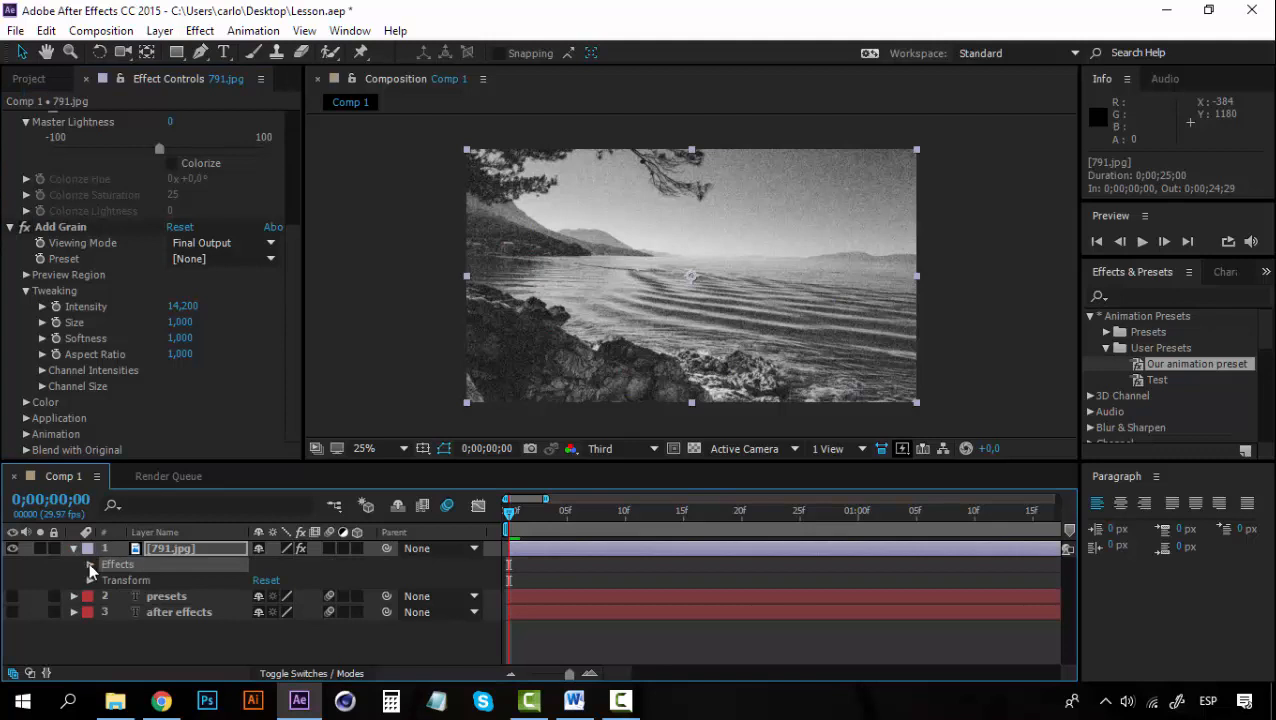
pyautogui.click(89, 564)
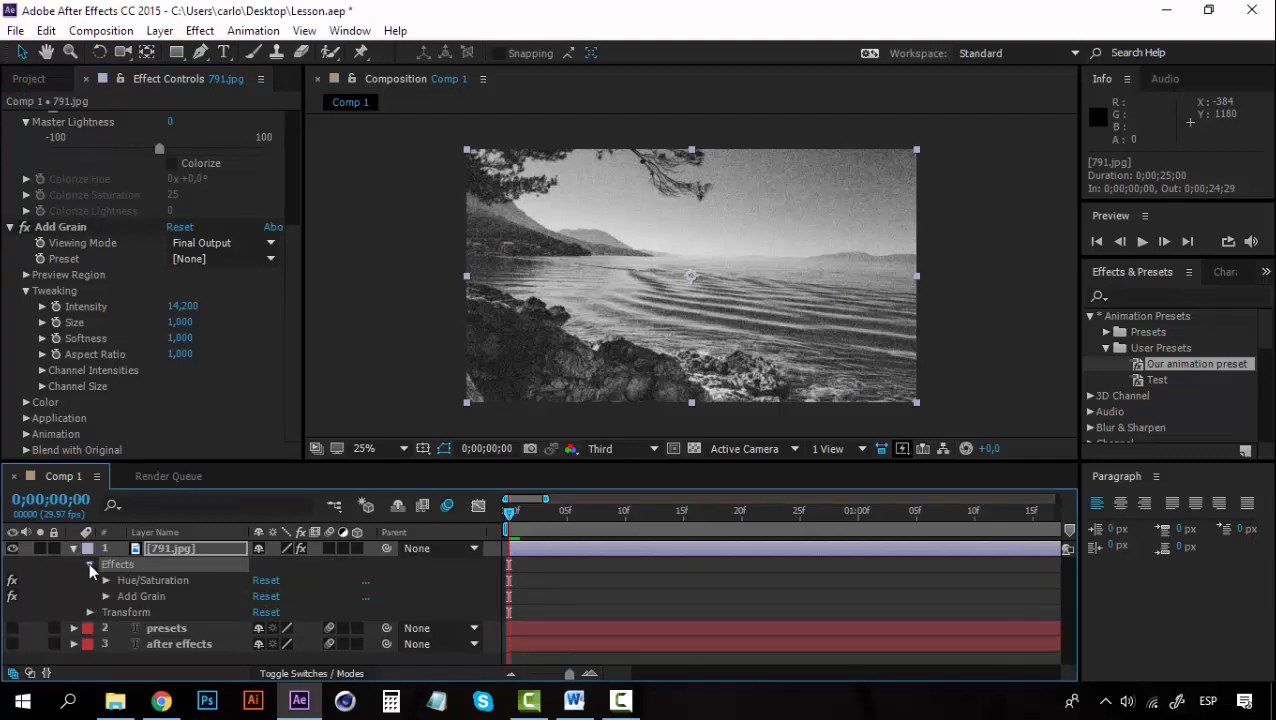
pyautogui.click(162, 581)
pyautogui.keyDown('shift'); pyautogui.click(152, 596); pyautogui.keyUp('shift')
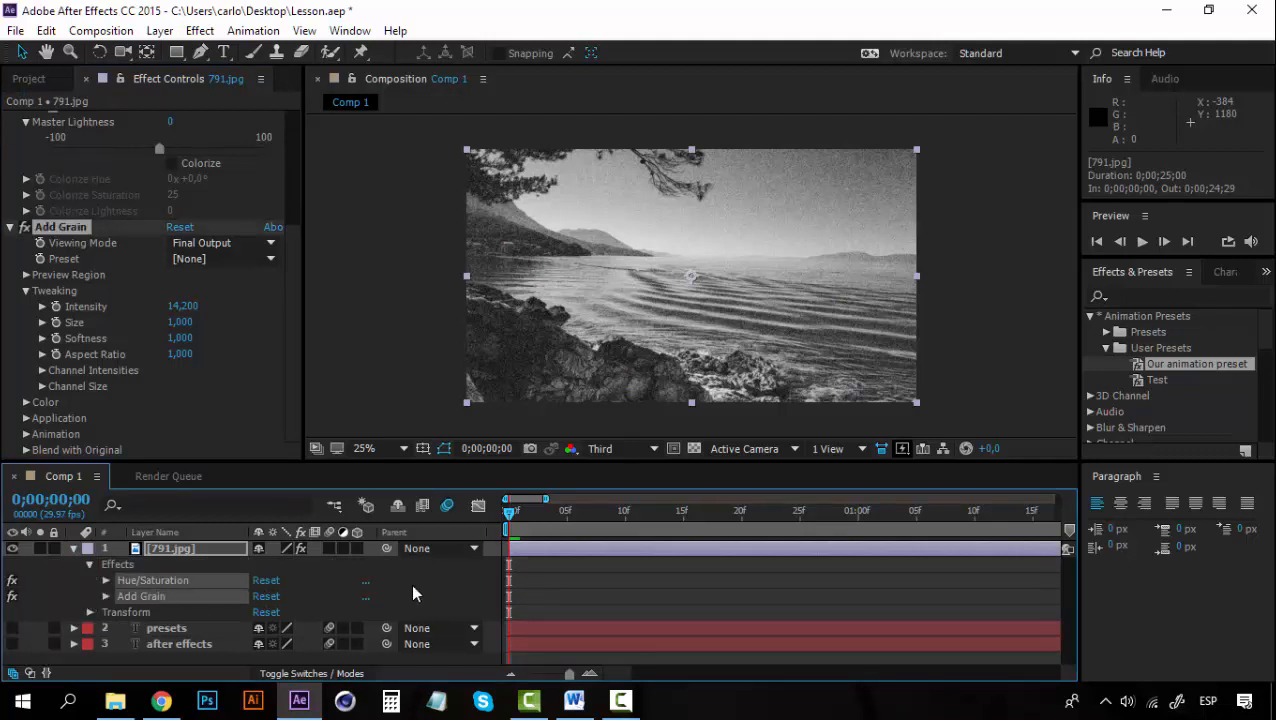
pyautogui.click(1244, 451)
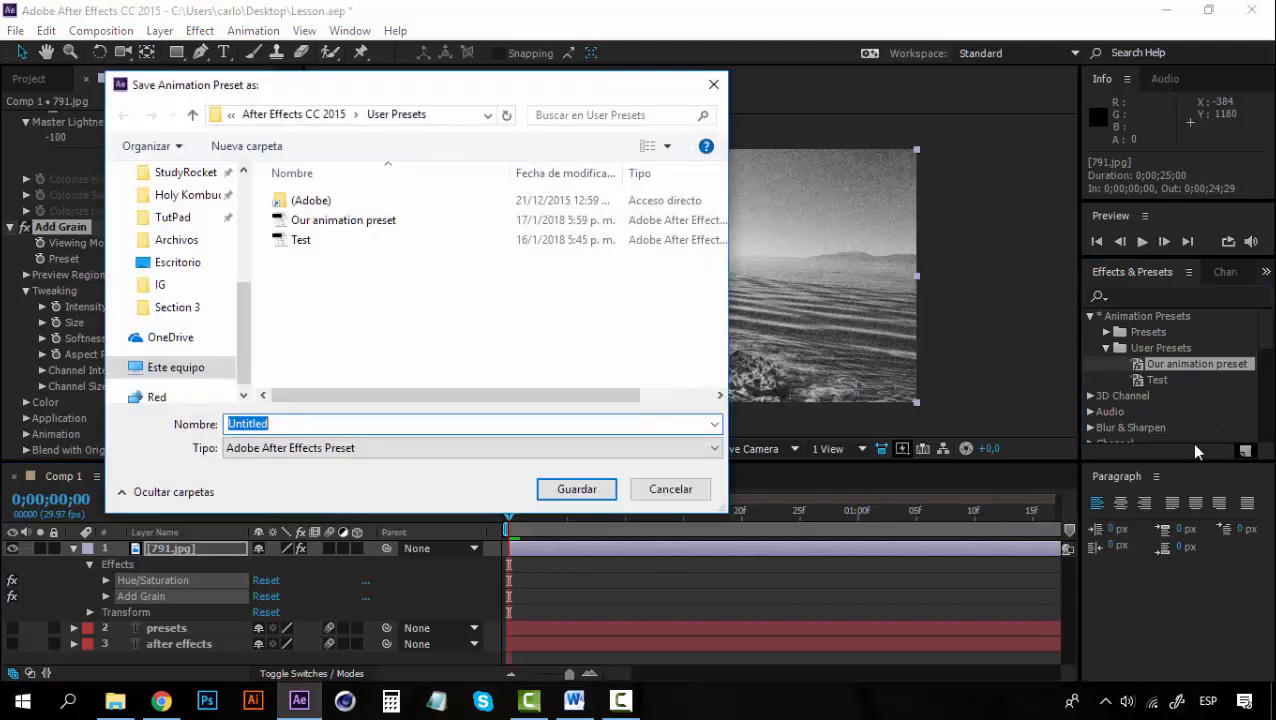
pyautogui.write('Effetcs')
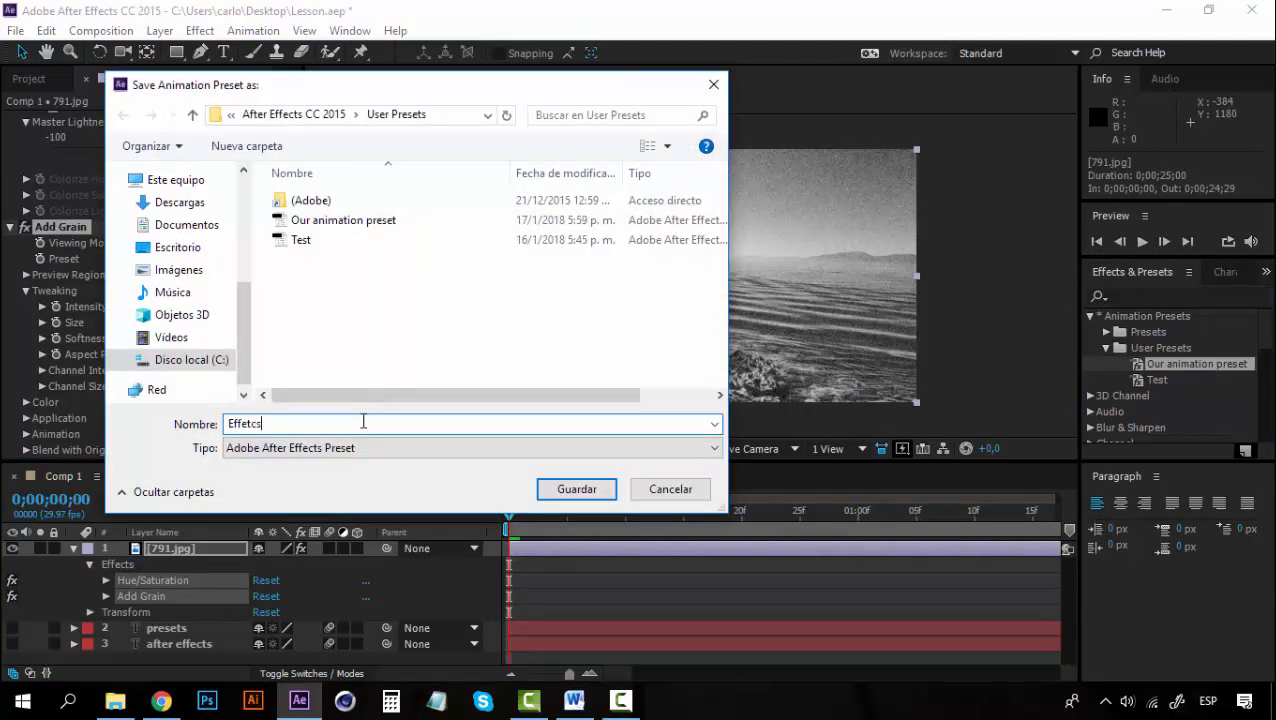
pyautogui.write(' Preset')
pyautogui.click(576, 489)
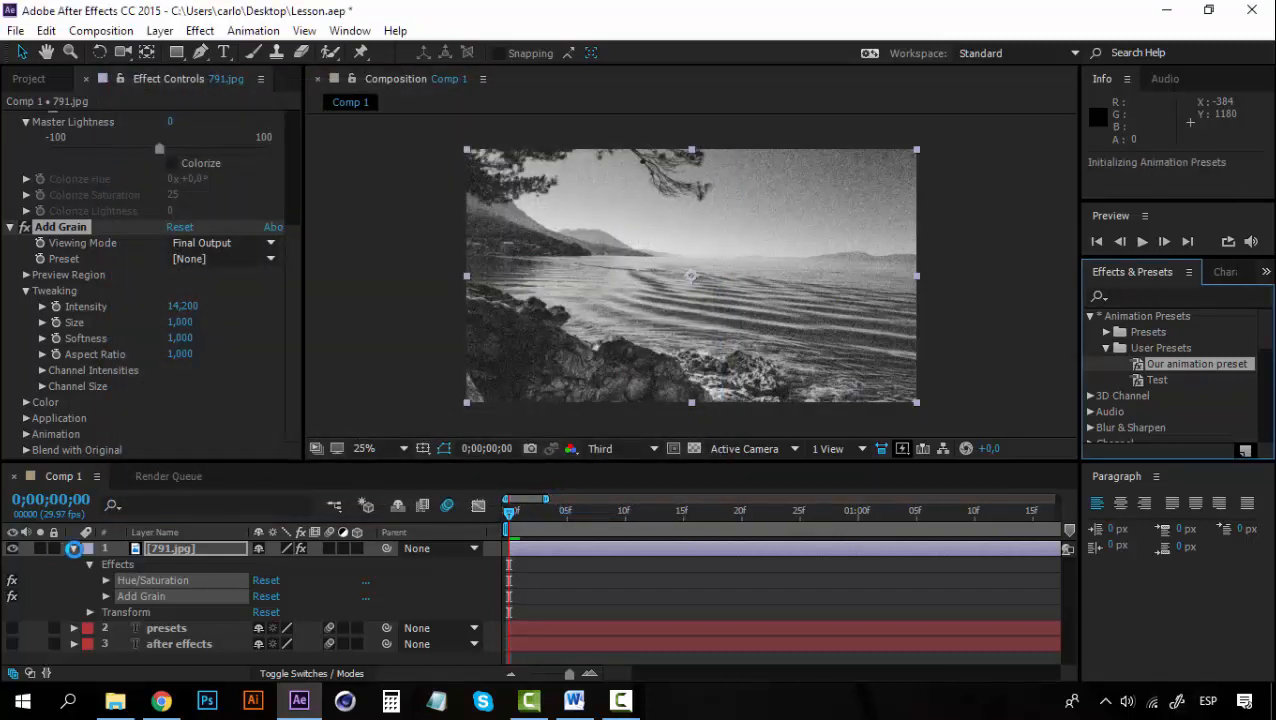
# Delete both effects from the 791.jpg layer and apply "Effects Preset" from the User Presets folder to it.
pyautogui.click(181, 595)
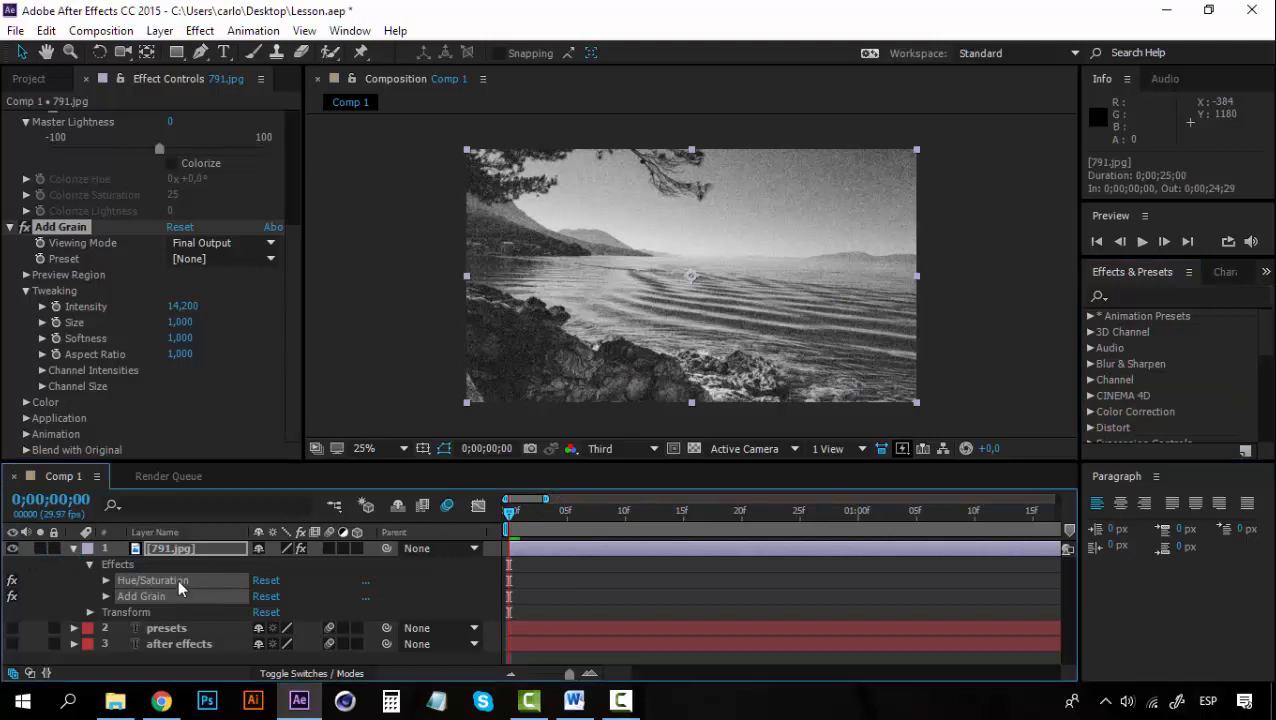
pyautogui.press('Delete')
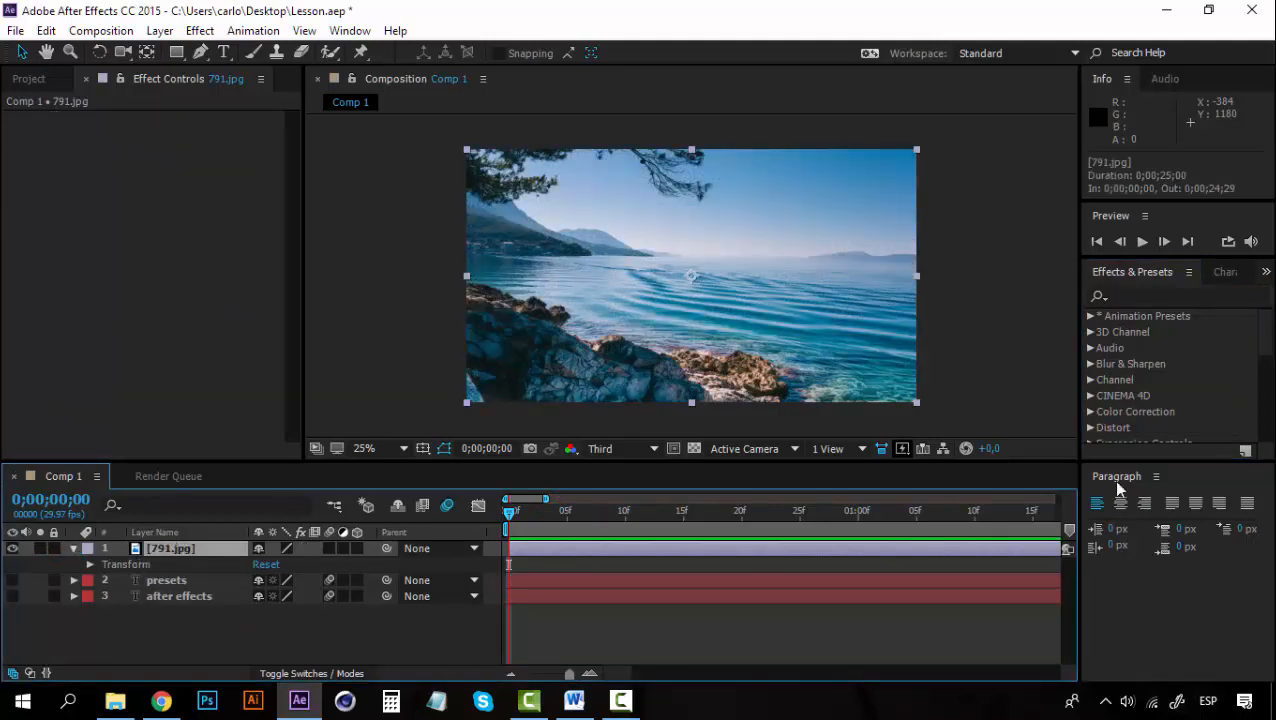
pyautogui.click(1089, 315)
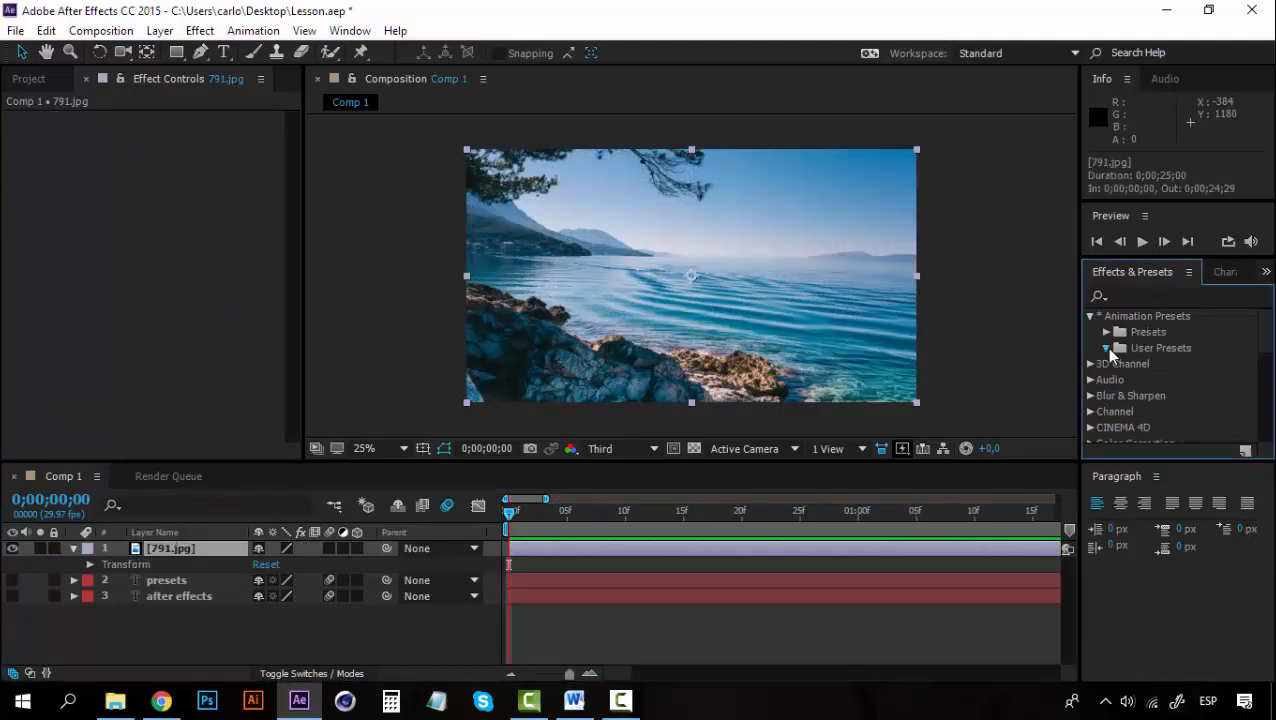
pyautogui.click(1106, 347)
pyautogui.doubleClick(1165, 366)
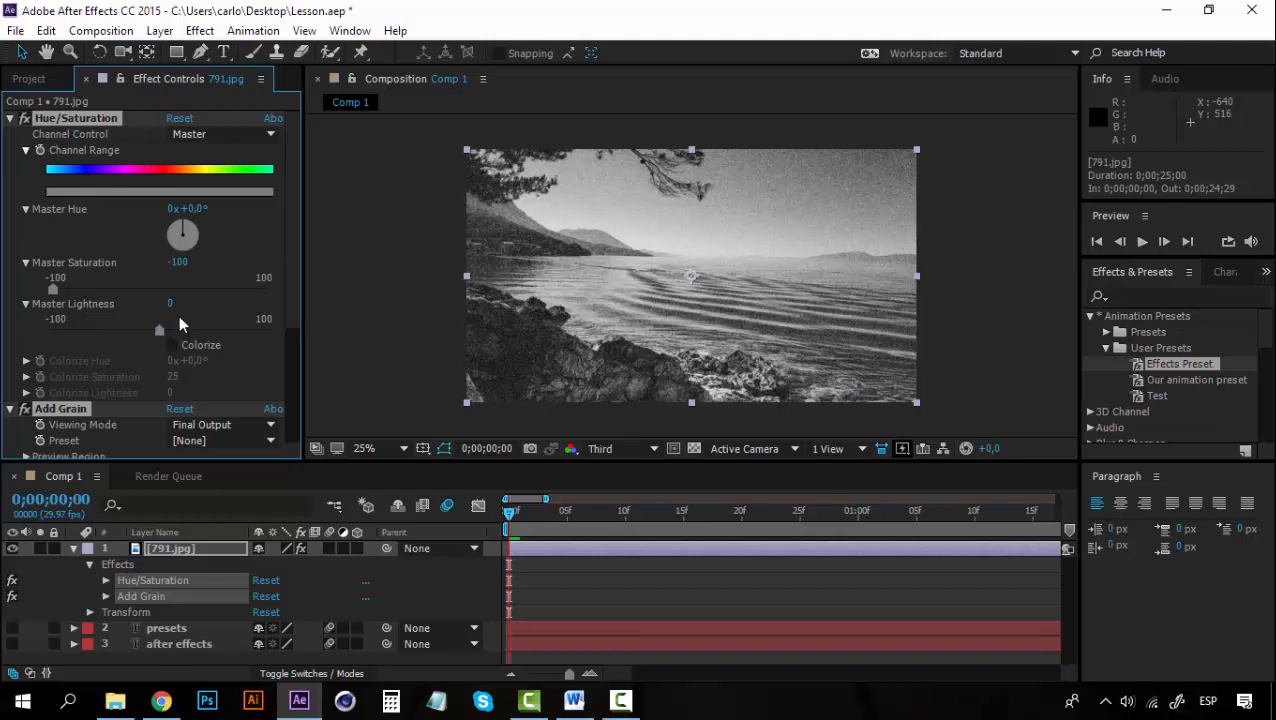
# Delete the 791.jpg layer from the composition.
pyautogui.click(189, 550)
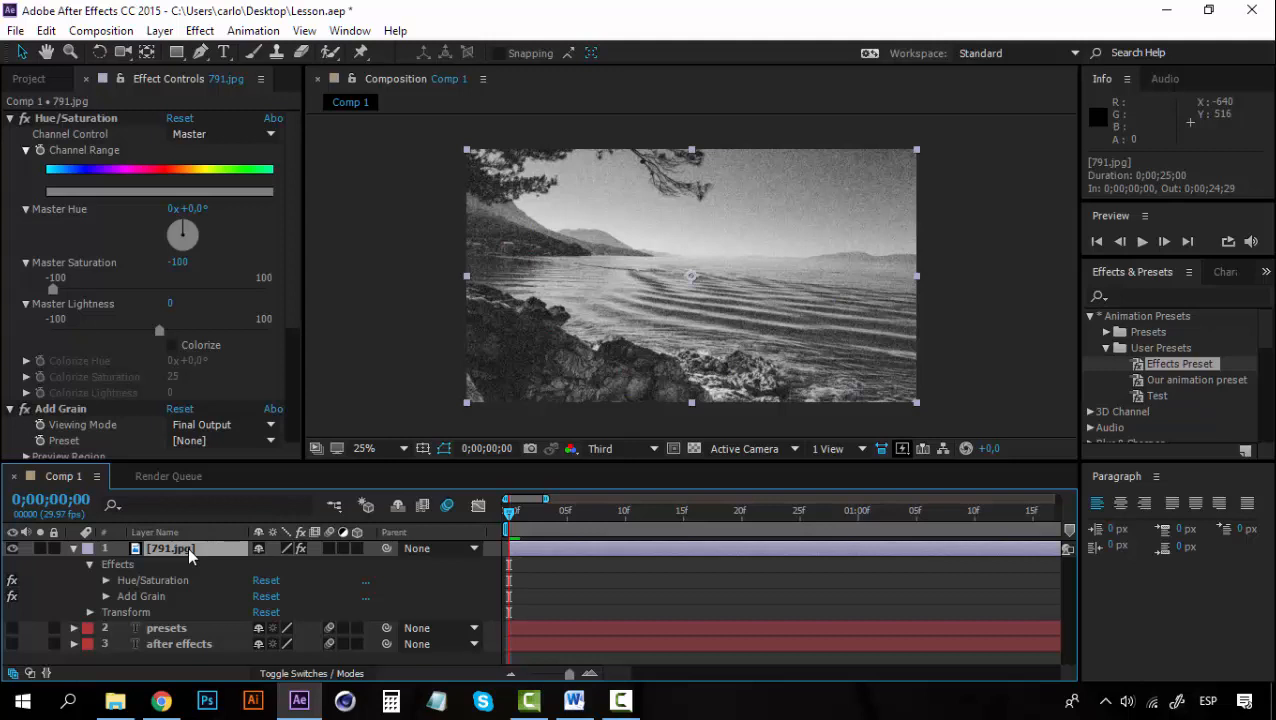
pyautogui.press('Delete')
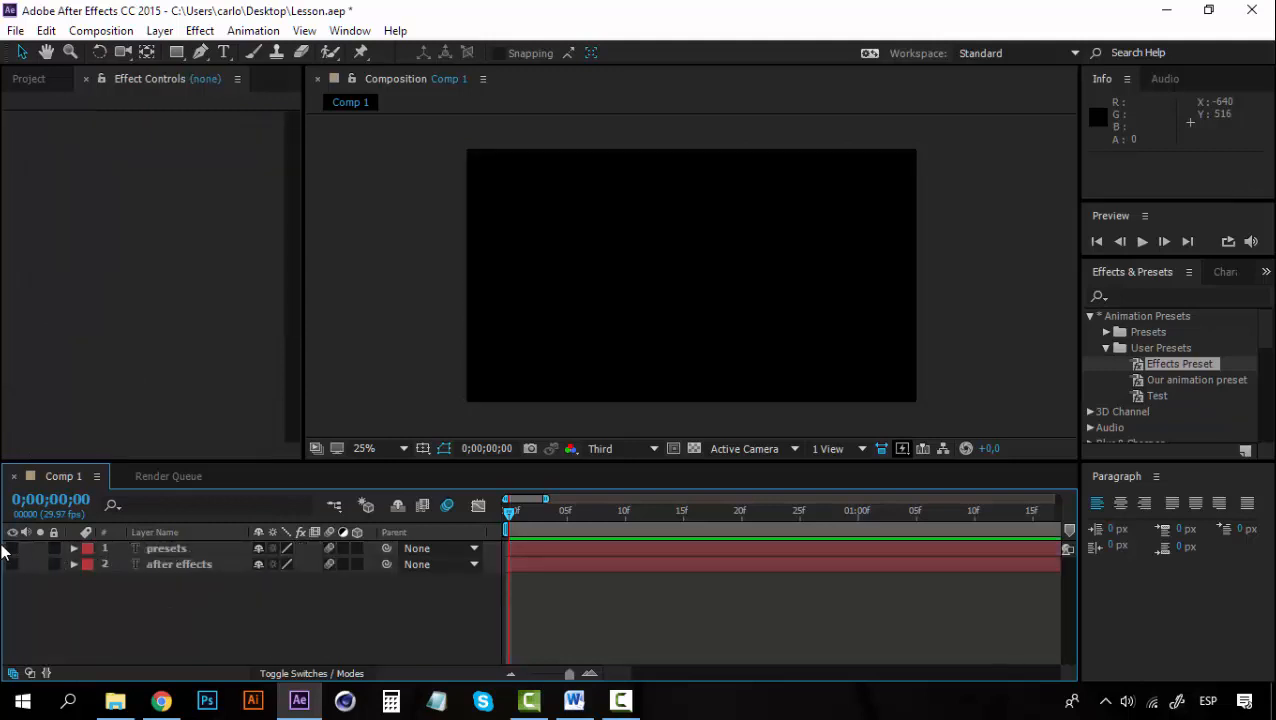
# Delete the presets layer from the composition and preview the animation of the remaining after effects text layer.
pyautogui.click(139, 548)
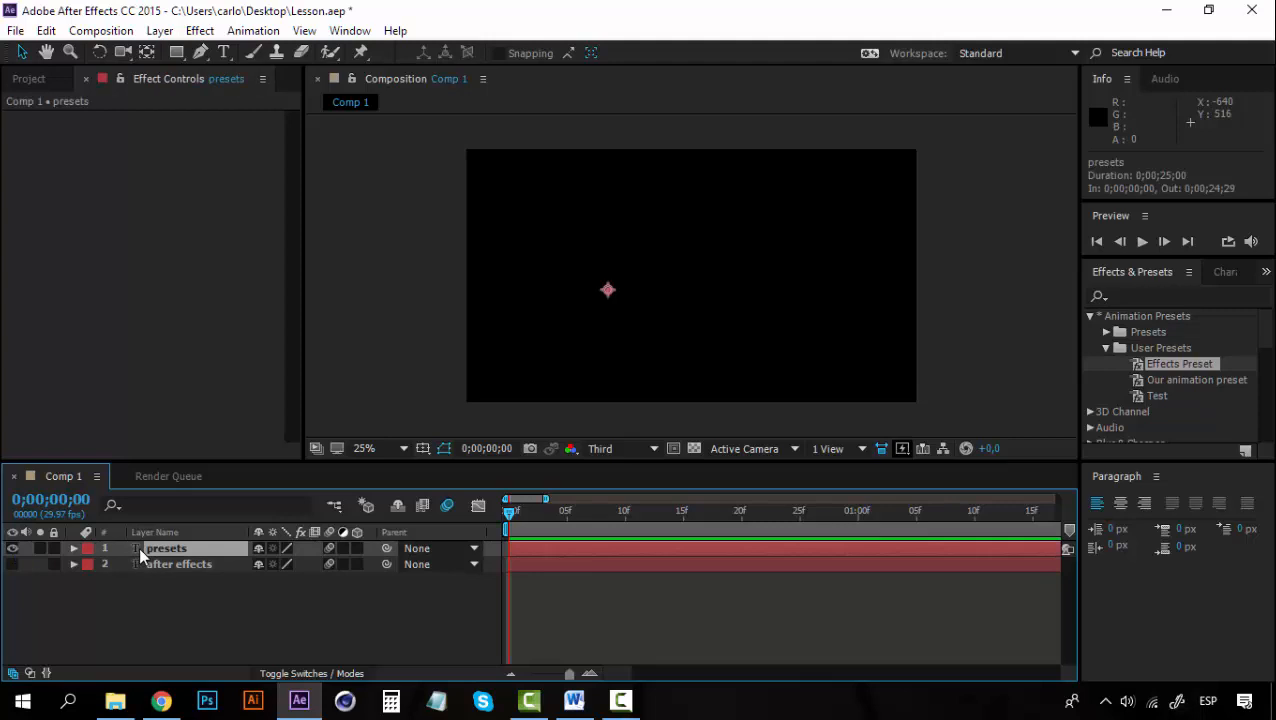
pyautogui.press('Delete')
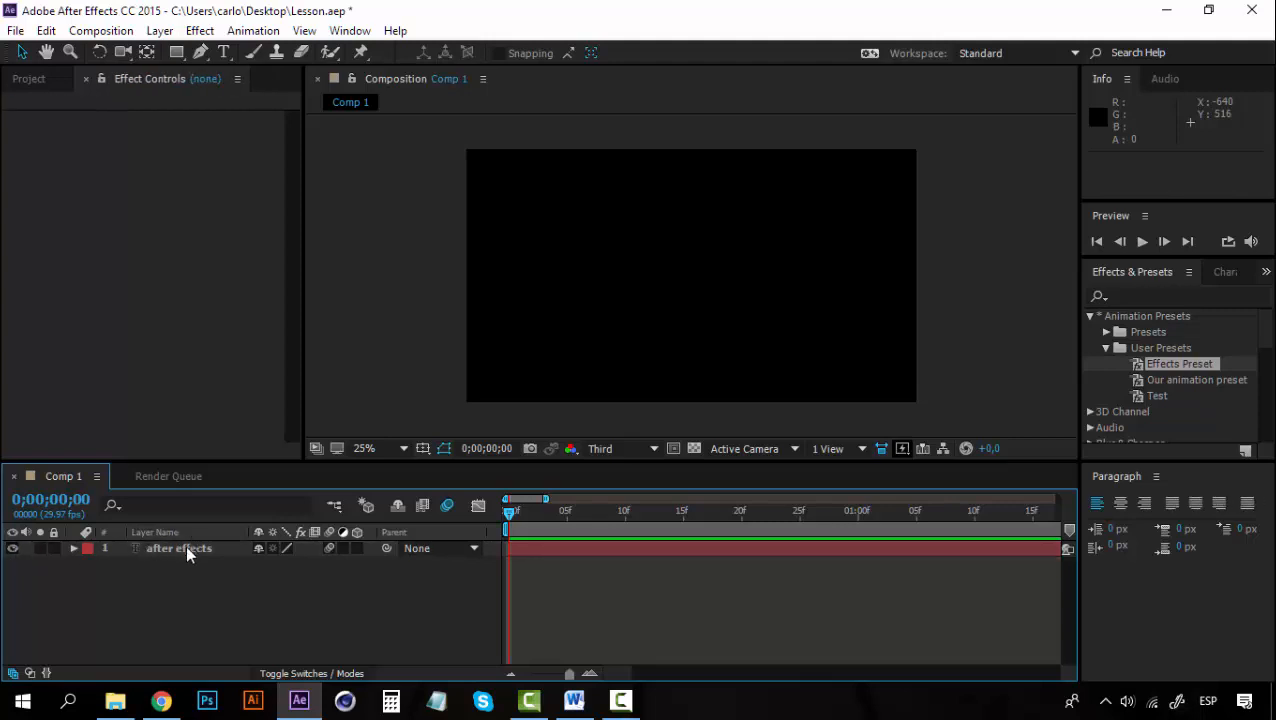
pyautogui.click(185, 548)
pyautogui.press('space')
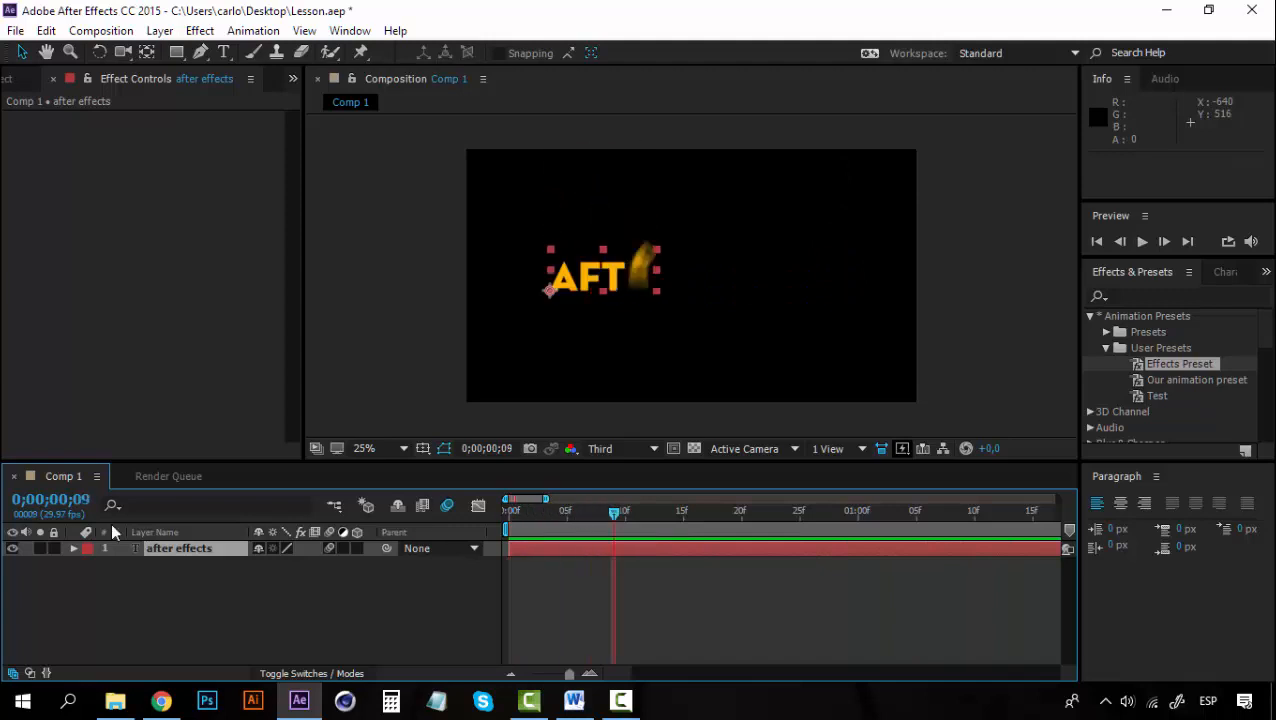
# Delete Animator 1 from the after effects text layer, play the composition and return to the first frame.
pyautogui.click(73, 548)
pyautogui.click(158, 628)
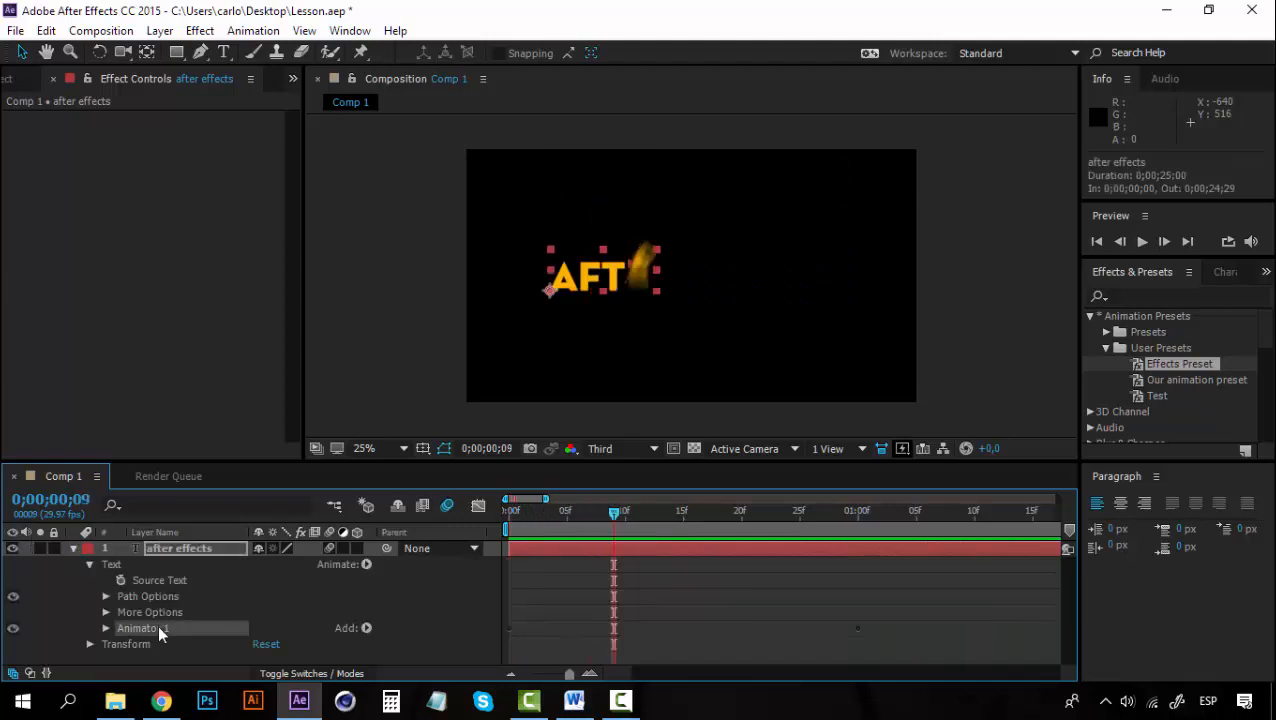
pyautogui.press('Delete')
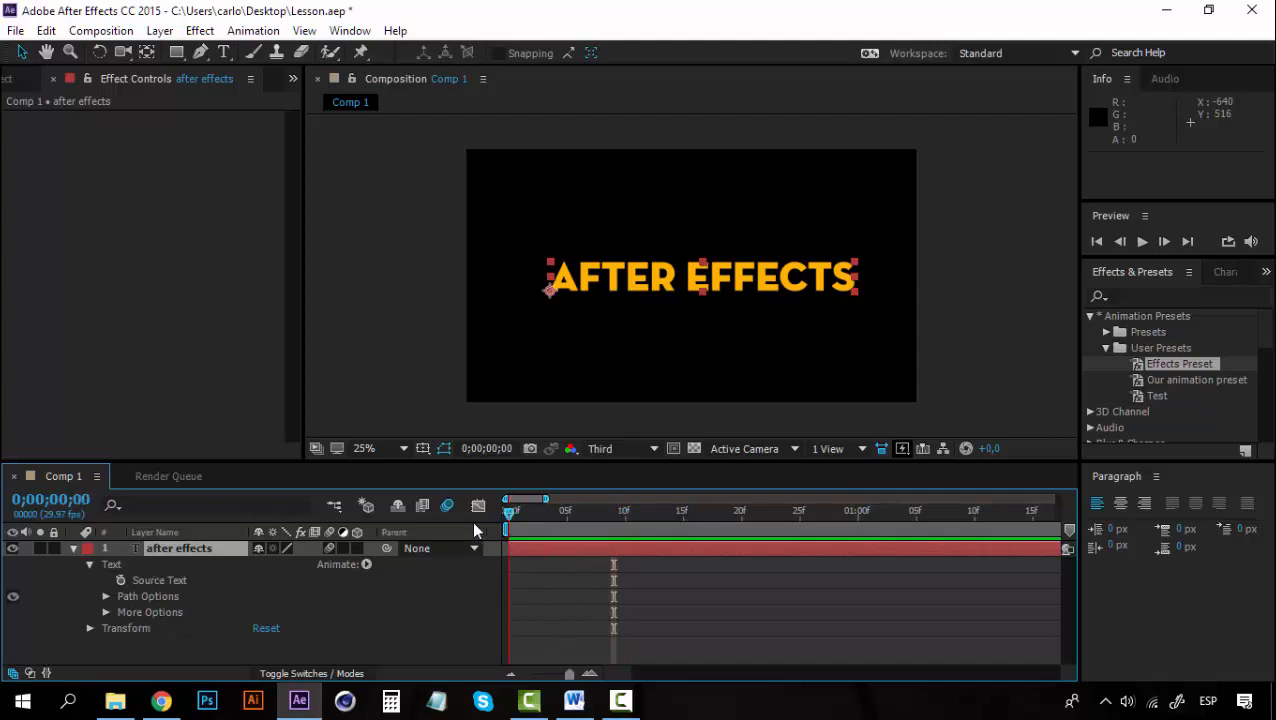
pyautogui.press('space')
pyautogui.click(509, 513)
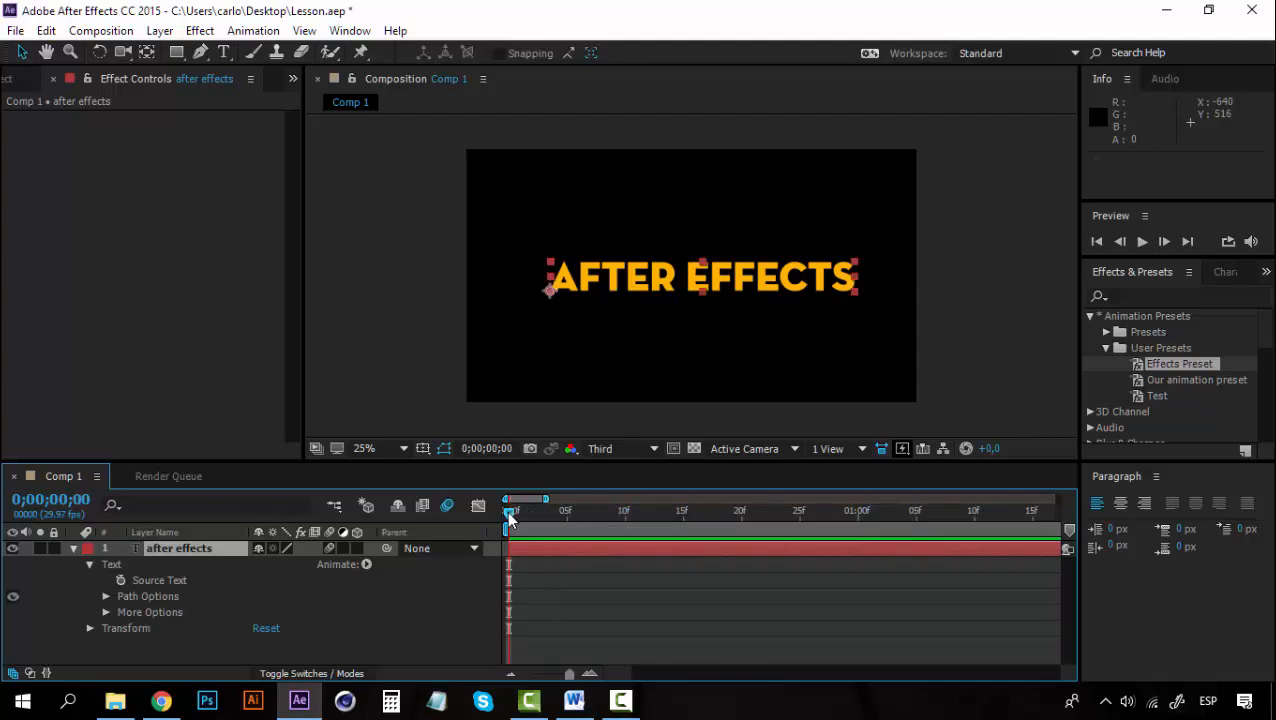
pyautogui.press('space')
pyautogui.click(509, 513)
# Collapse User Presets and expand the built-in animation presets down to the Animate In folder under Text.
pyautogui.click(1106, 347)
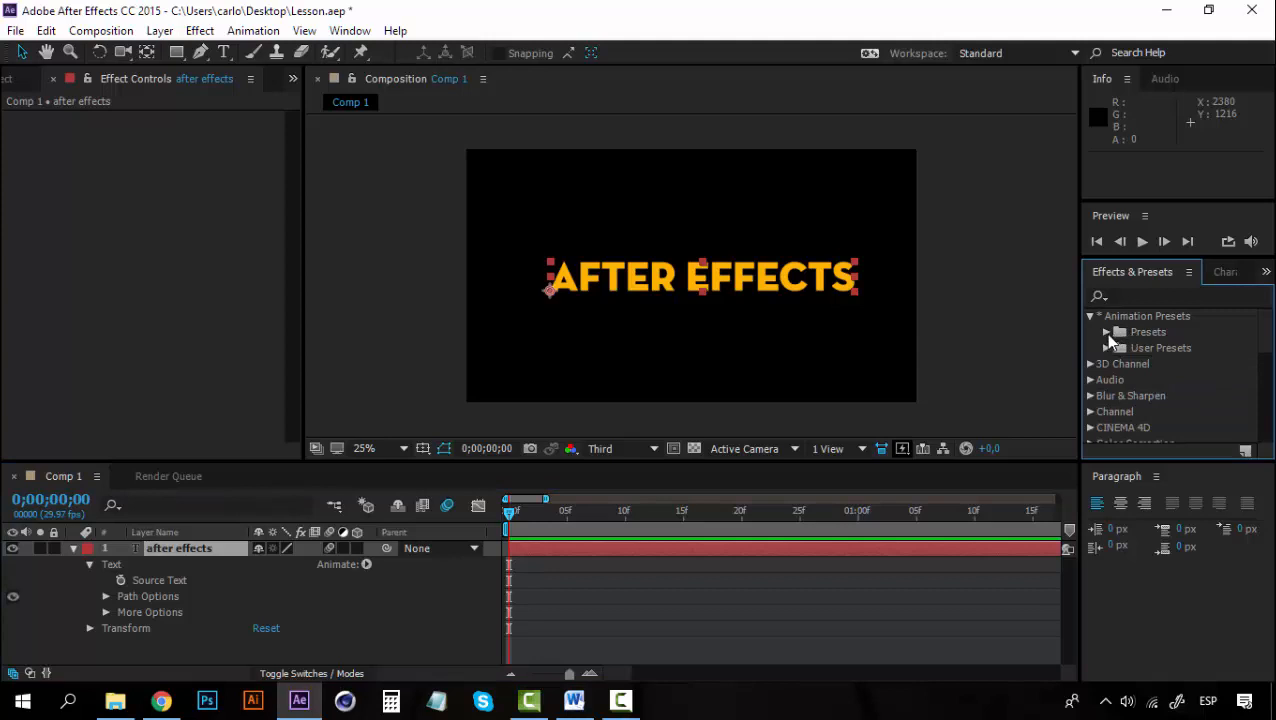
pyautogui.click(1106, 332)
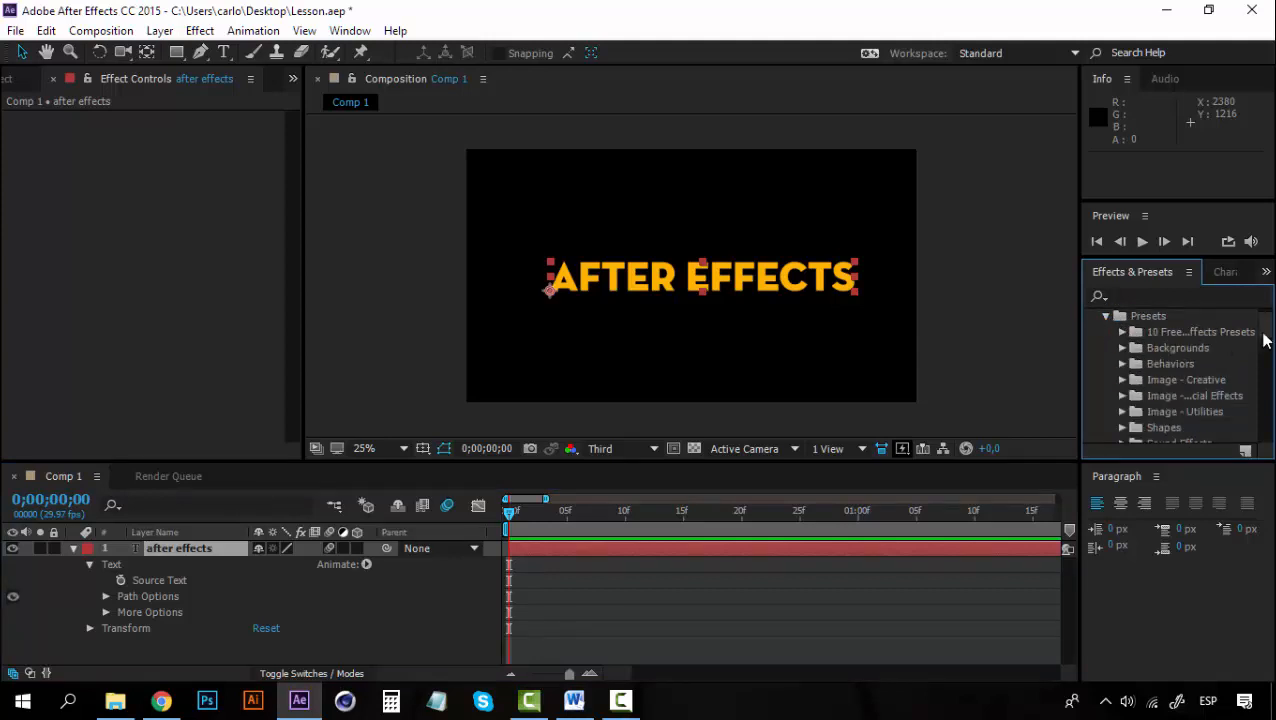
pyautogui.moveTo(1264, 332)
pyautogui.mouseDown()
pyautogui.moveTo(1268, 360)
pyautogui.moveTo(1267, 319)
pyautogui.mouseUp()
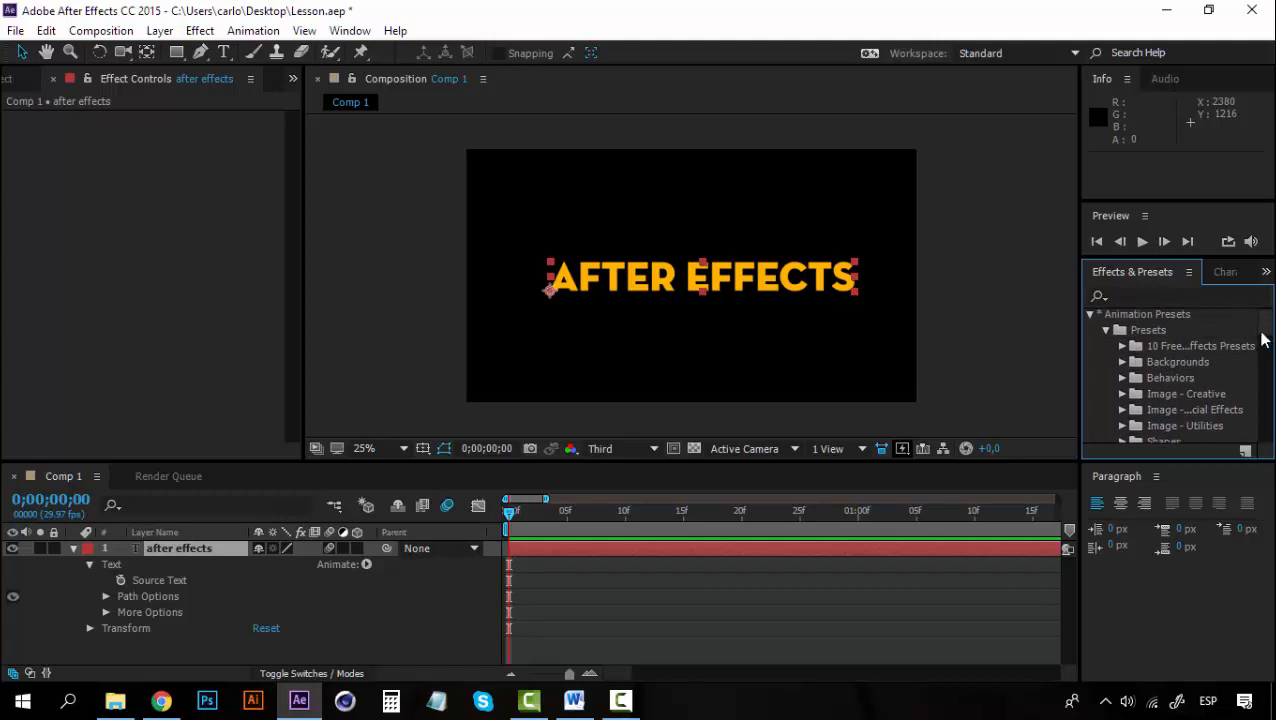
pyautogui.scroll(-4, 1262, 345)
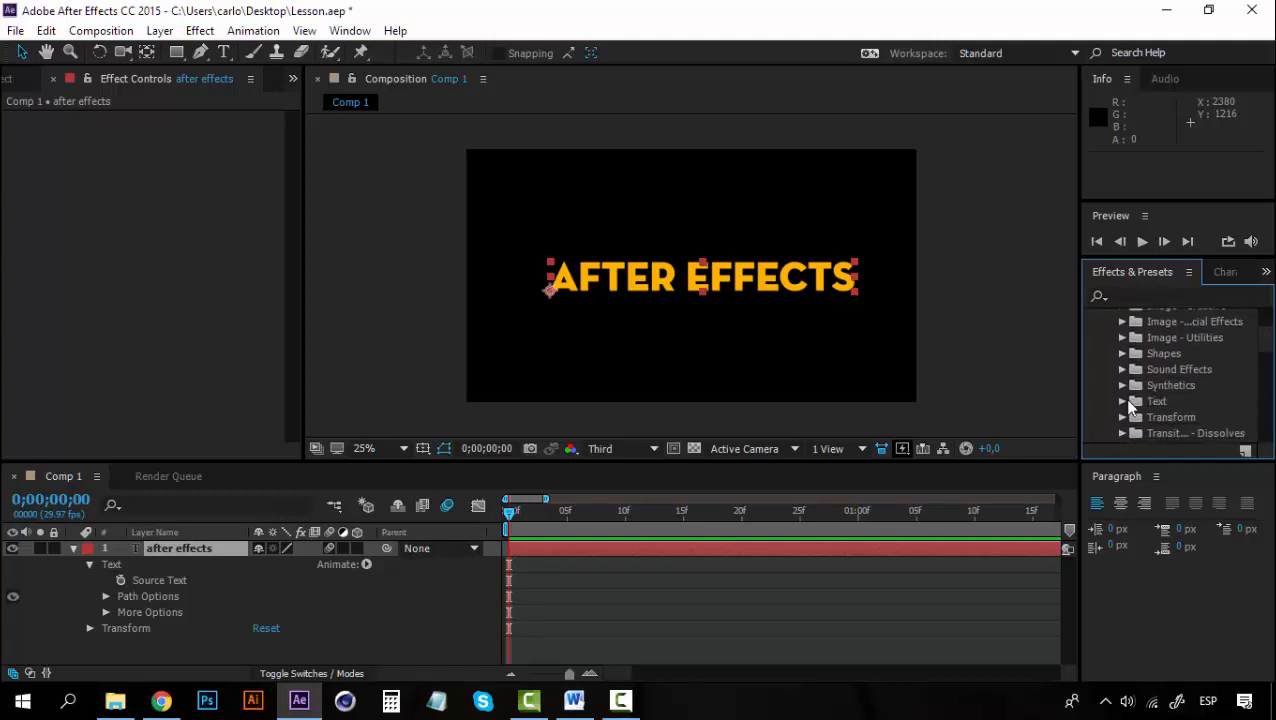
pyautogui.click(1124, 406)
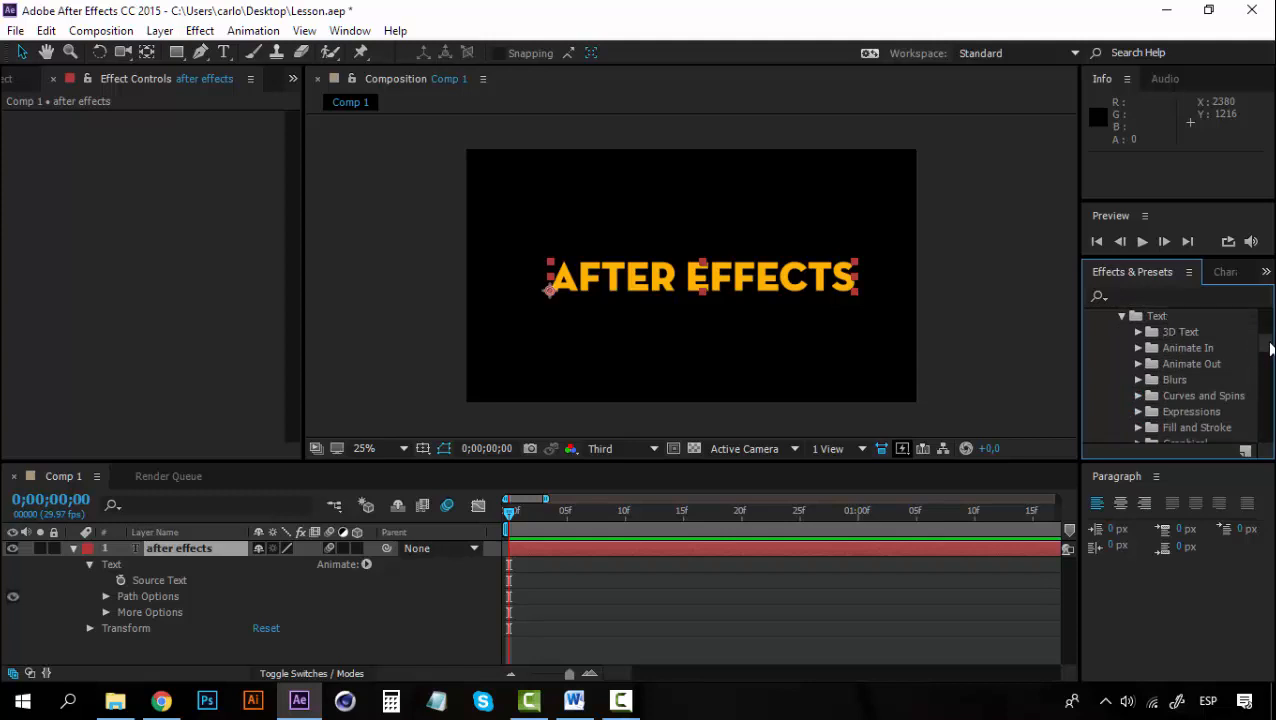
pyautogui.moveTo(1270, 348)
pyautogui.mouseDown()
pyautogui.moveTo(1267, 361)
pyautogui.moveTo(1265, 342)
pyautogui.mouseUp()
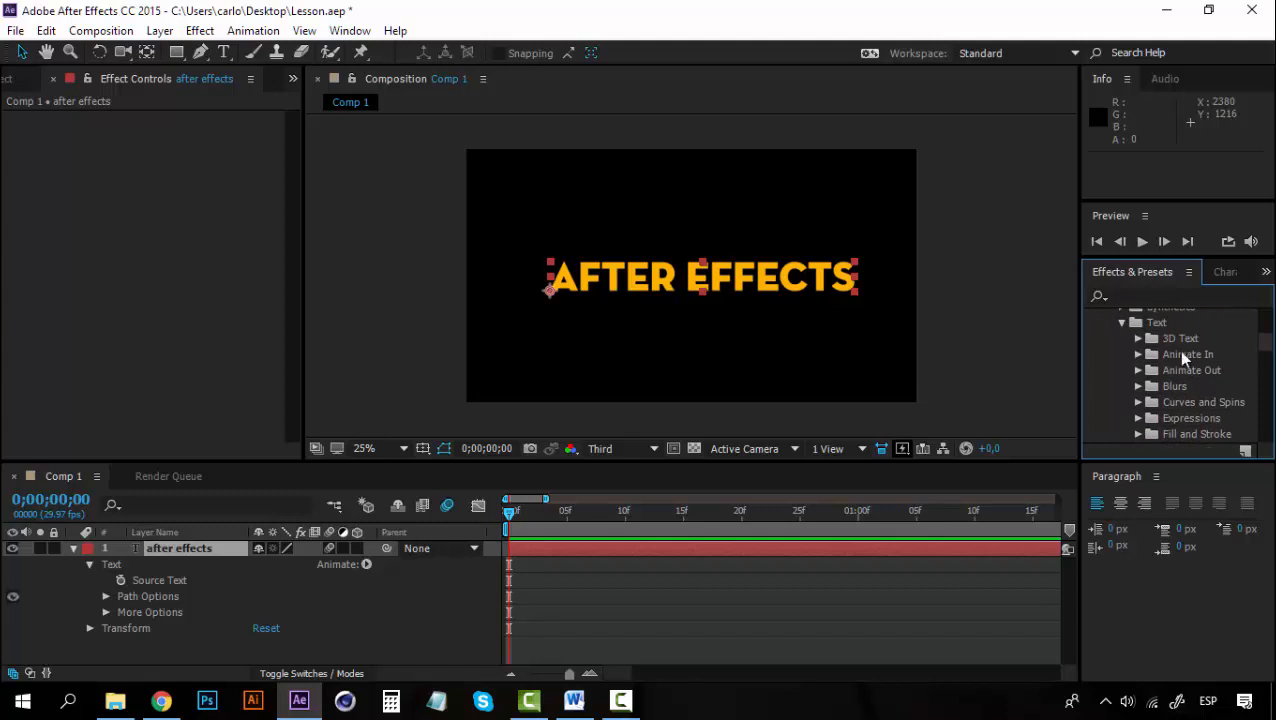
pyautogui.click(1136, 354)
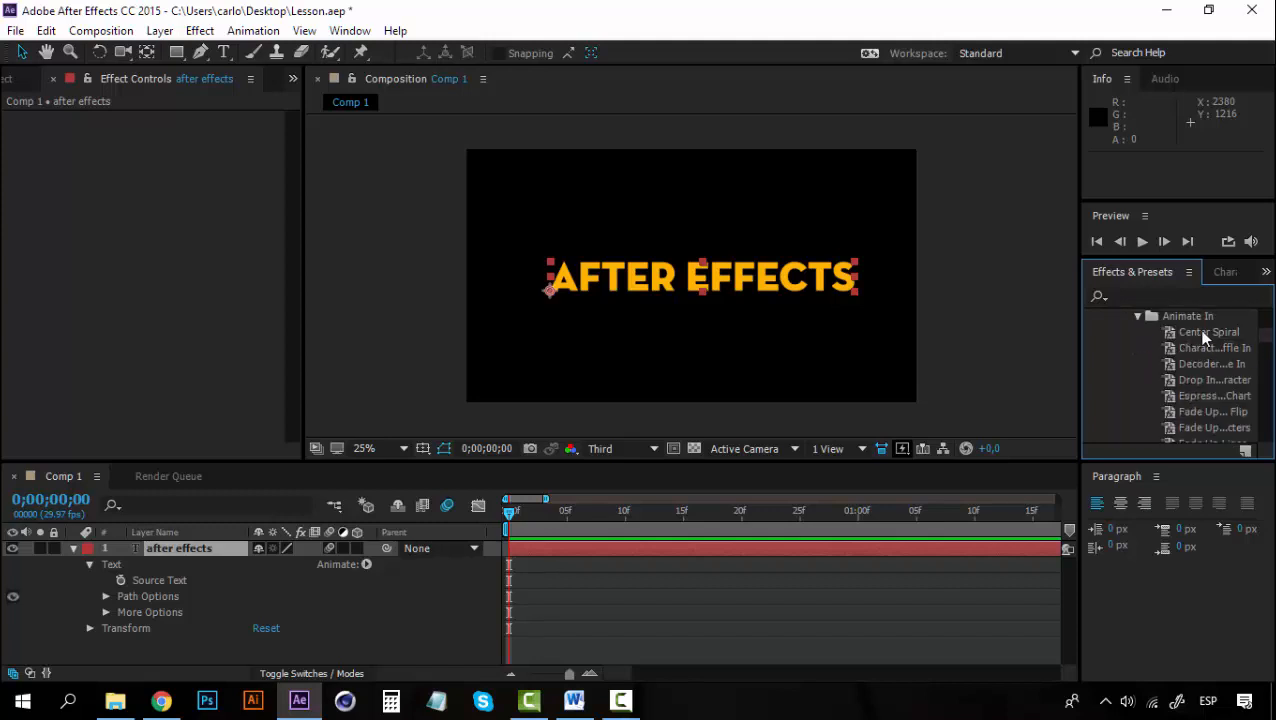
# Apply the Center Spiral preset to the after effects layer at the first frame and preview the animation.
pyautogui.moveTo(1080, 372)
pyautogui.mouseDown()
pyautogui.moveTo(1058, 372)
pyautogui.moveTo(1079, 383)
pyautogui.mouseUp()
pyautogui.click(1209, 333)
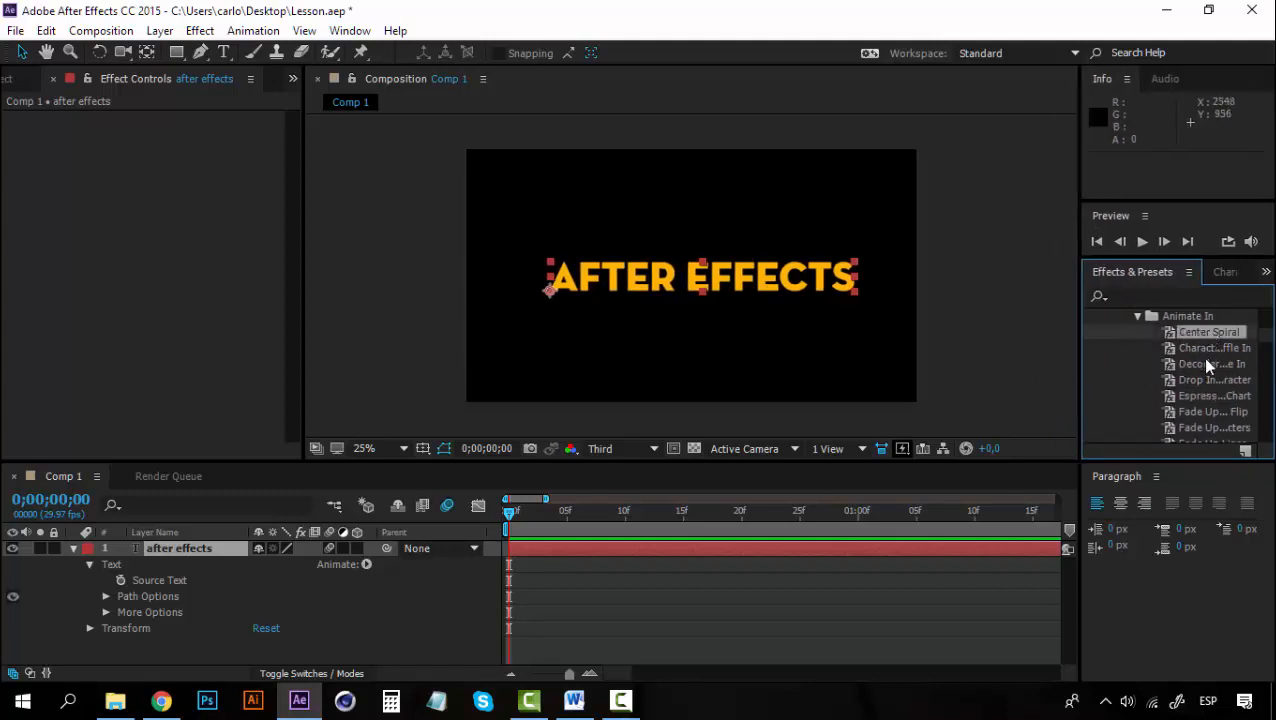
pyautogui.doubleClick(1210, 337)
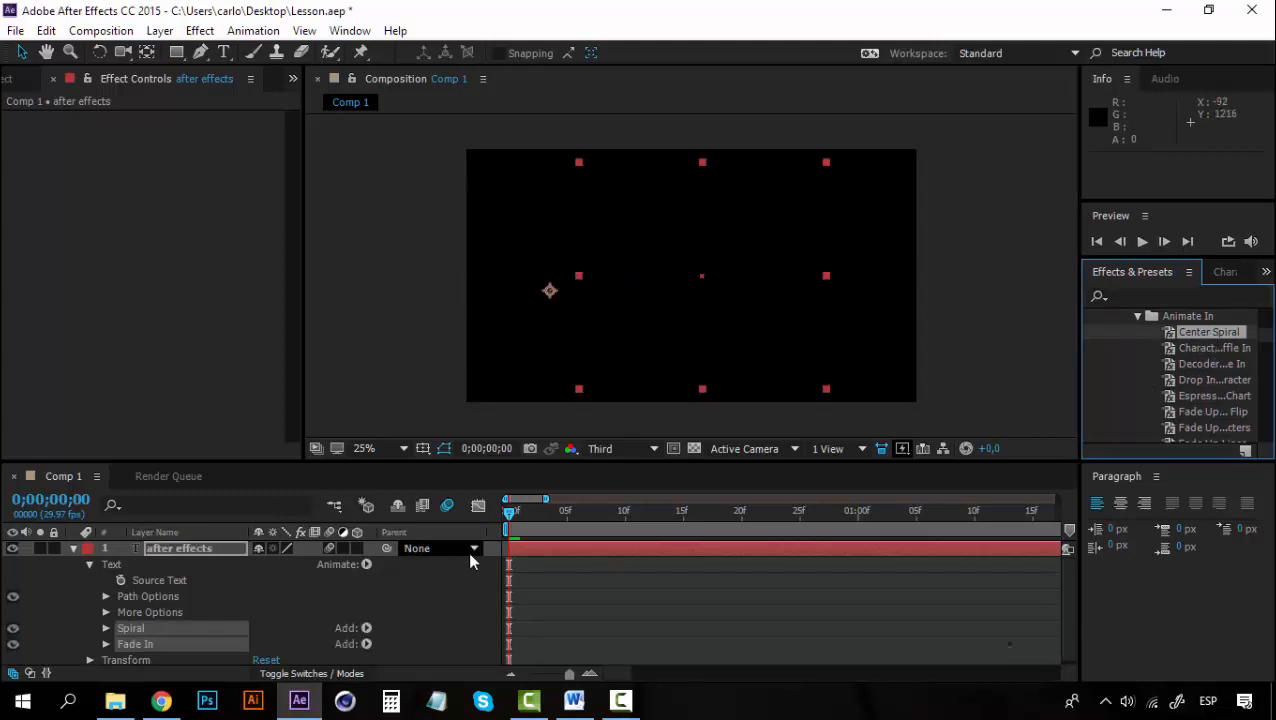
pyautogui.press('space')
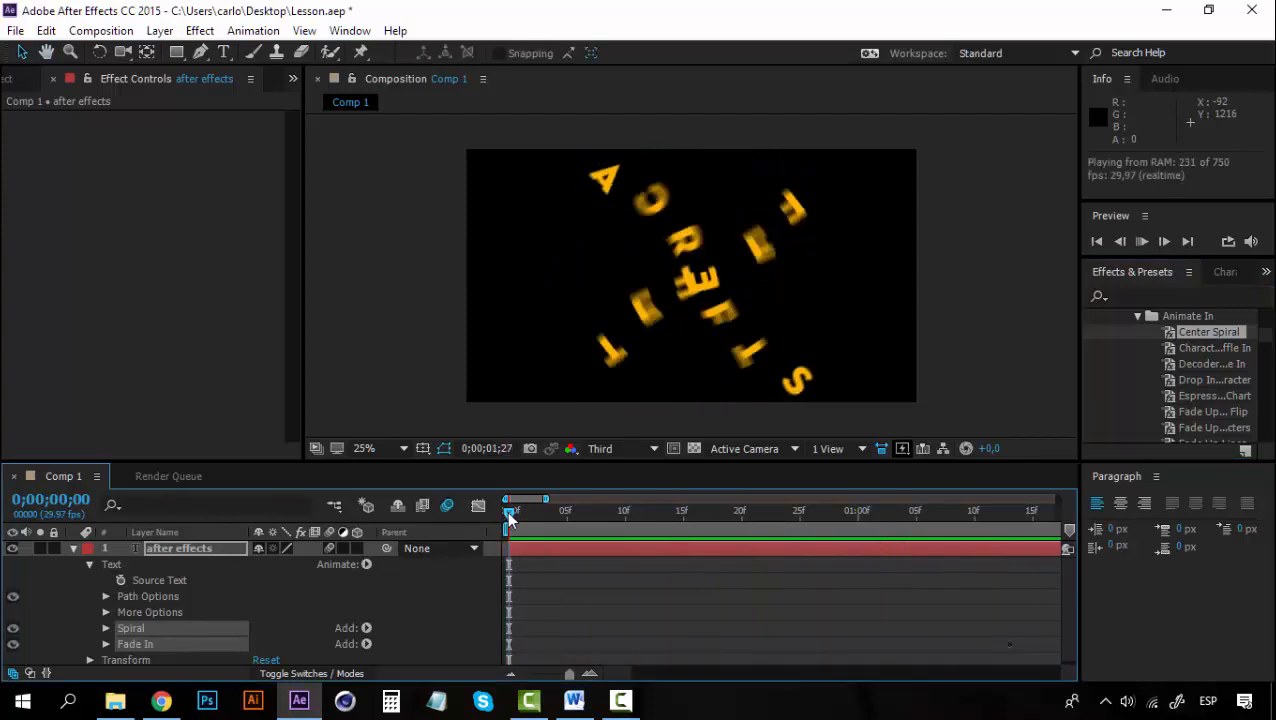
pyautogui.press('space')
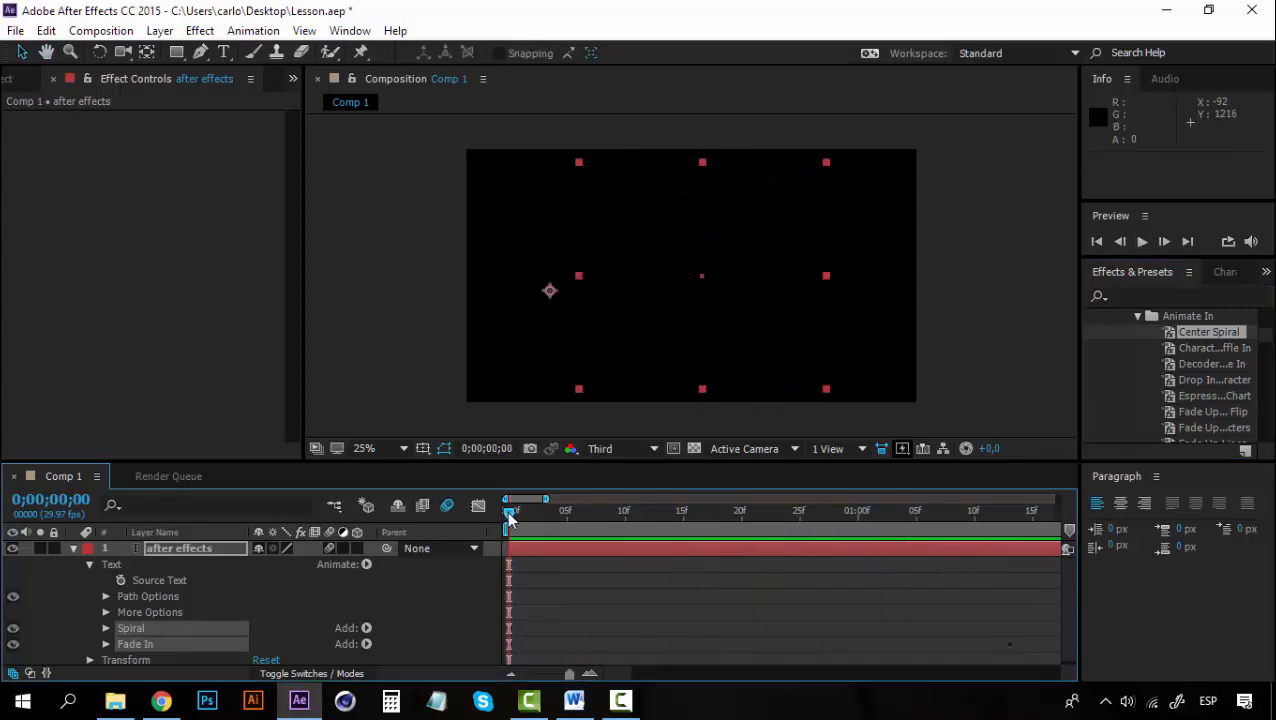
# Apply the Drop In By Character preset to the after effects layer and preview the animation.
pyautogui.doubleClick(1207, 379)
pyautogui.press('space')
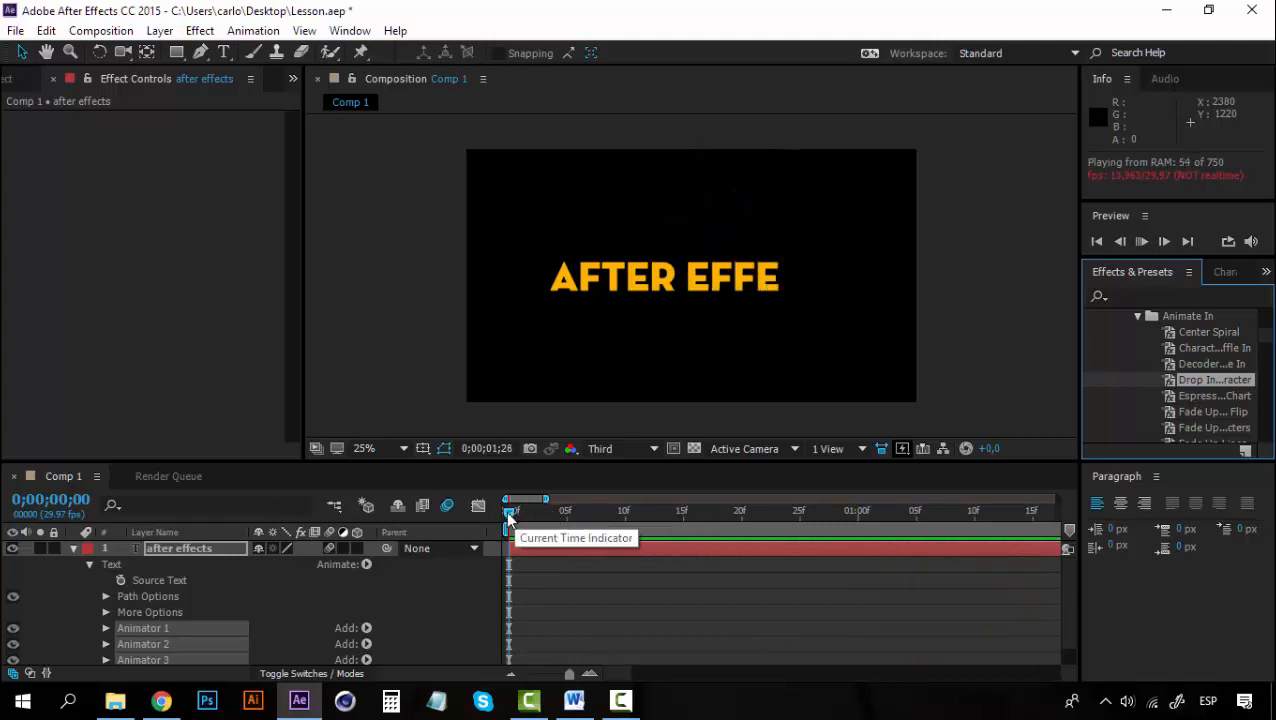
pyautogui.press('space')
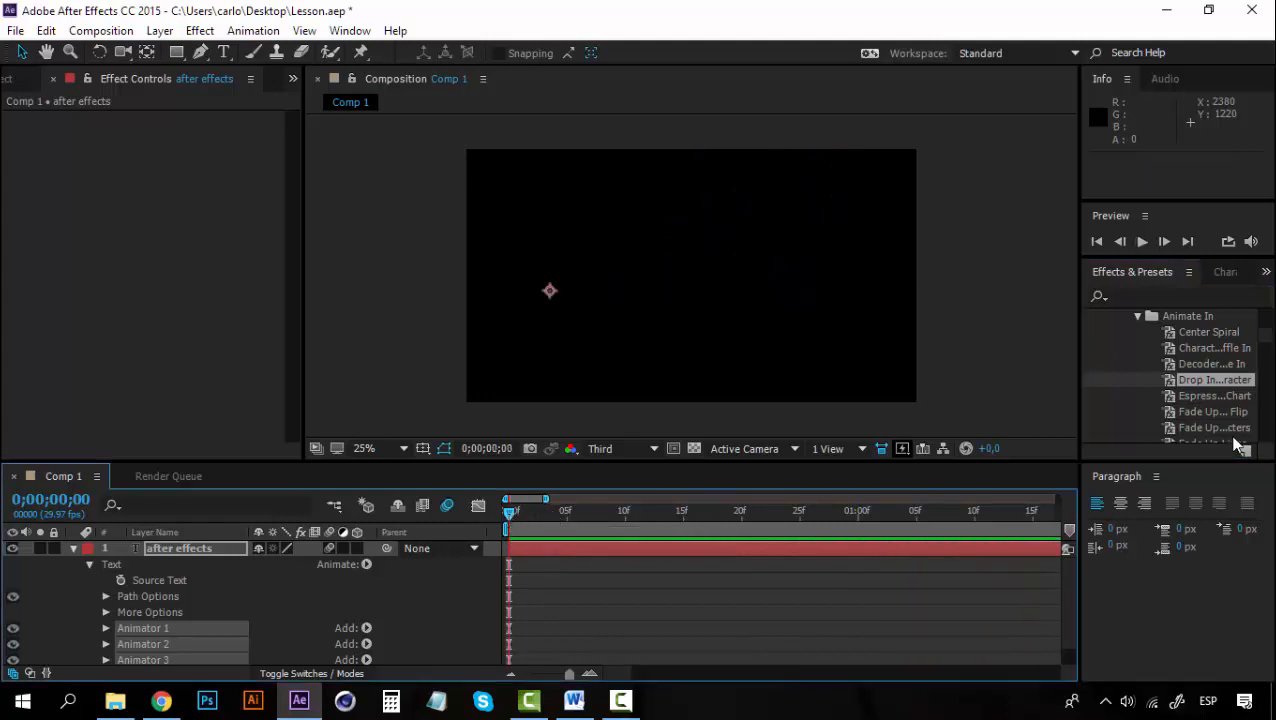
# Apply the Fly In With A Twist preset to the after effects layer and preview the animation.
pyautogui.scroll(-1, 1217, 406)
pyautogui.scroll(-1, 1200, 376)
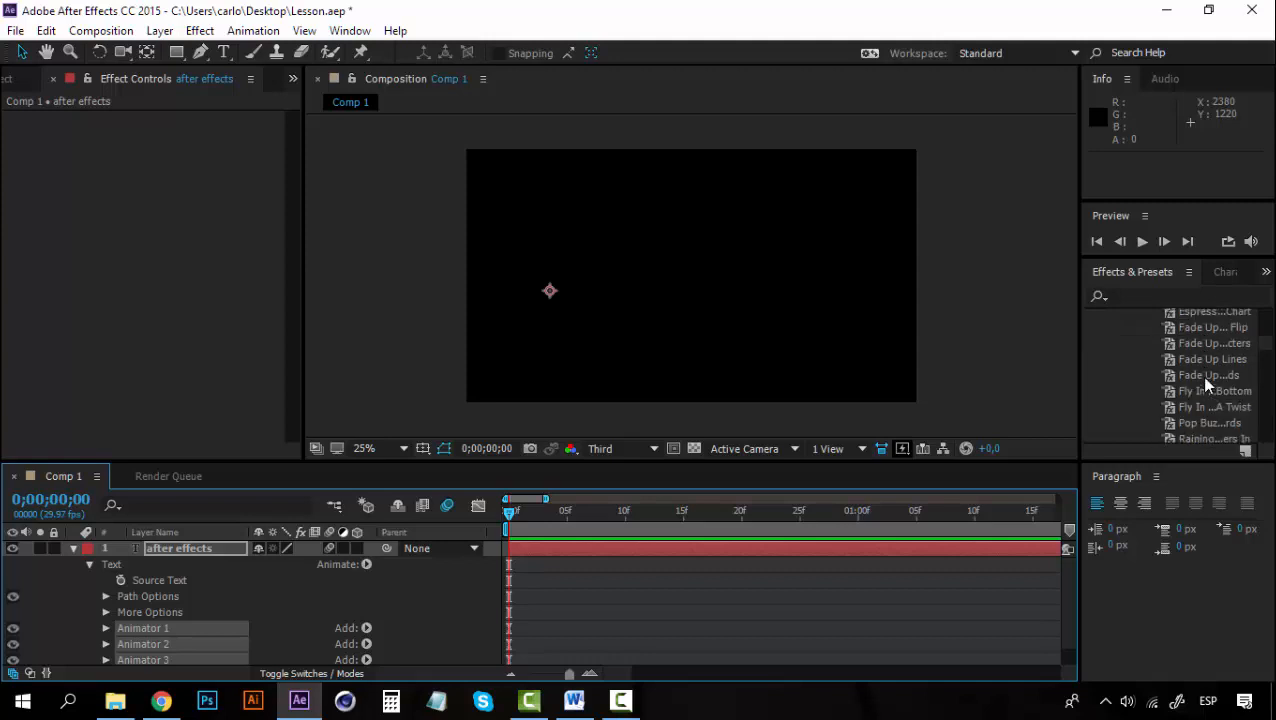
pyautogui.click(1195, 406)
pyautogui.doubleClick(1195, 406)
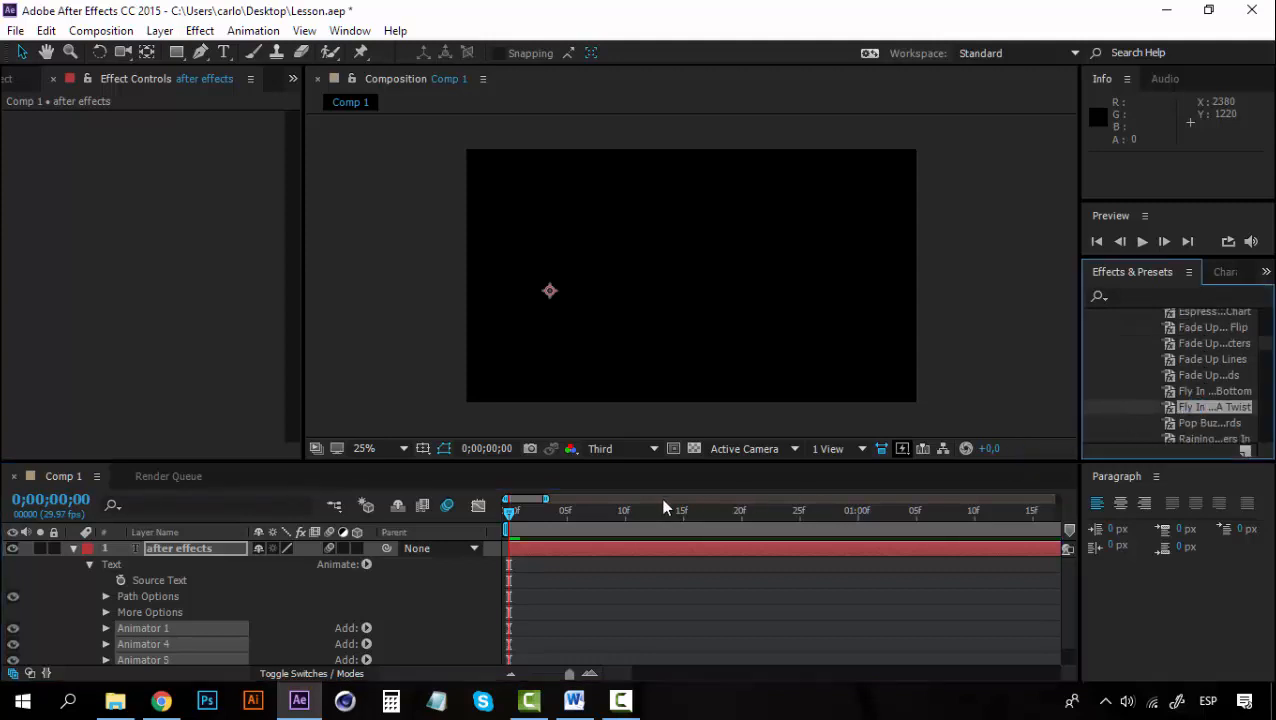
pyautogui.press('space')
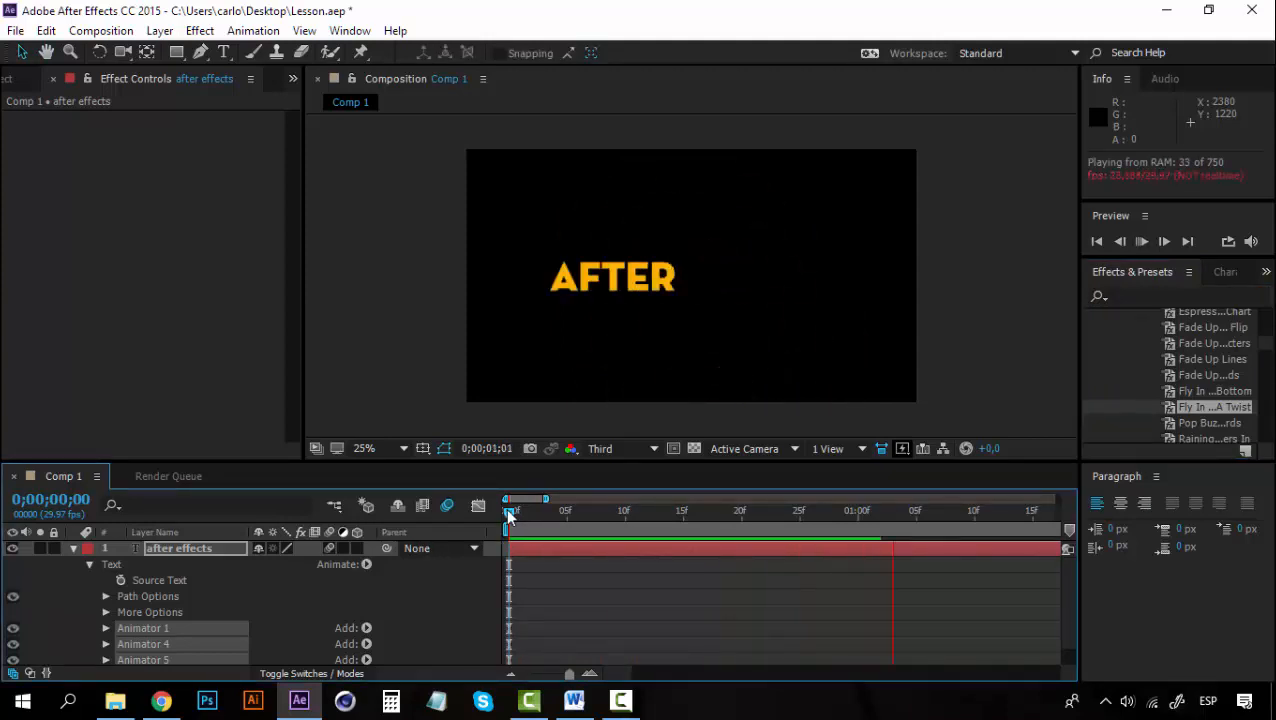
pyautogui.press('space')
pyautogui.press('space')
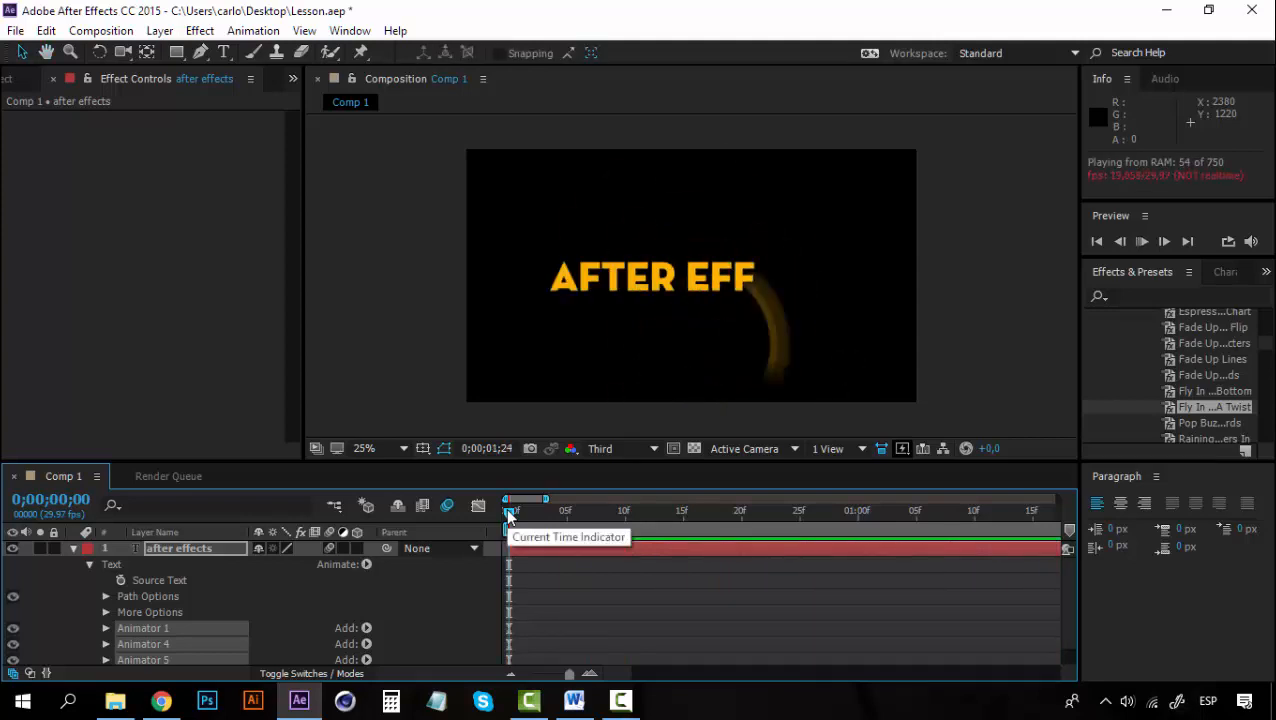
pyautogui.press('space')
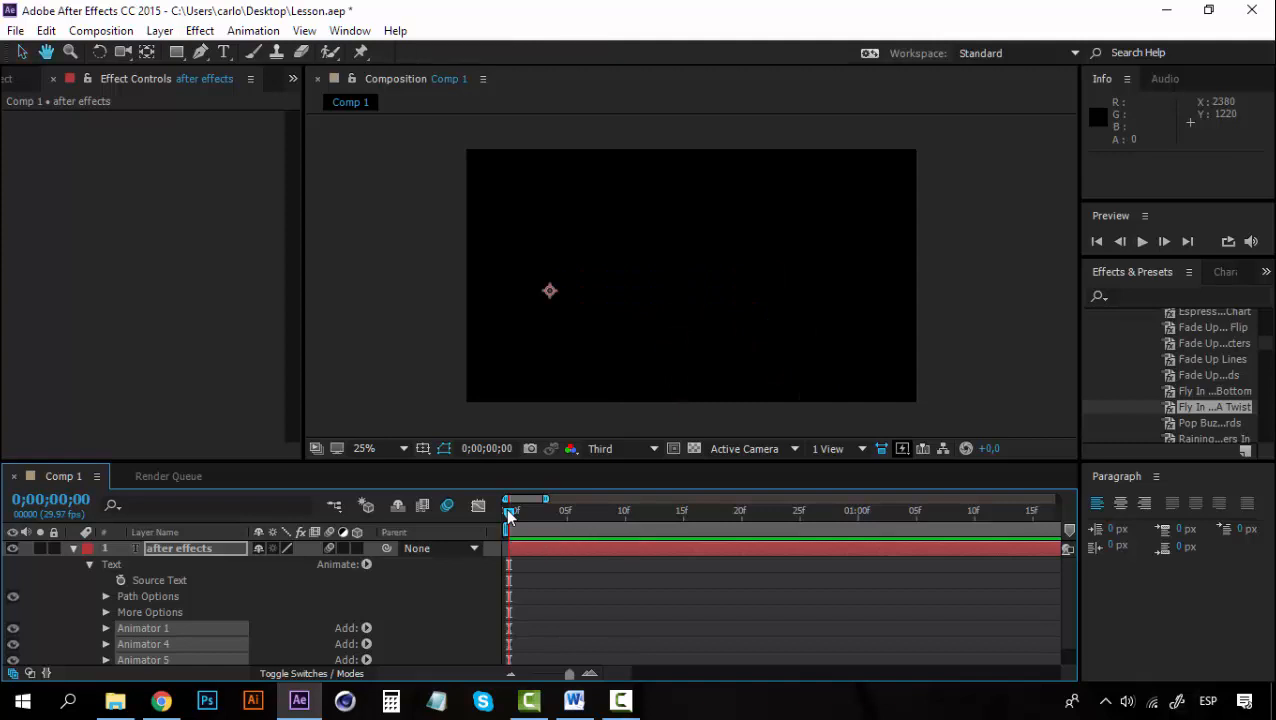
pyautogui.press('space')
pyautogui.press('space')
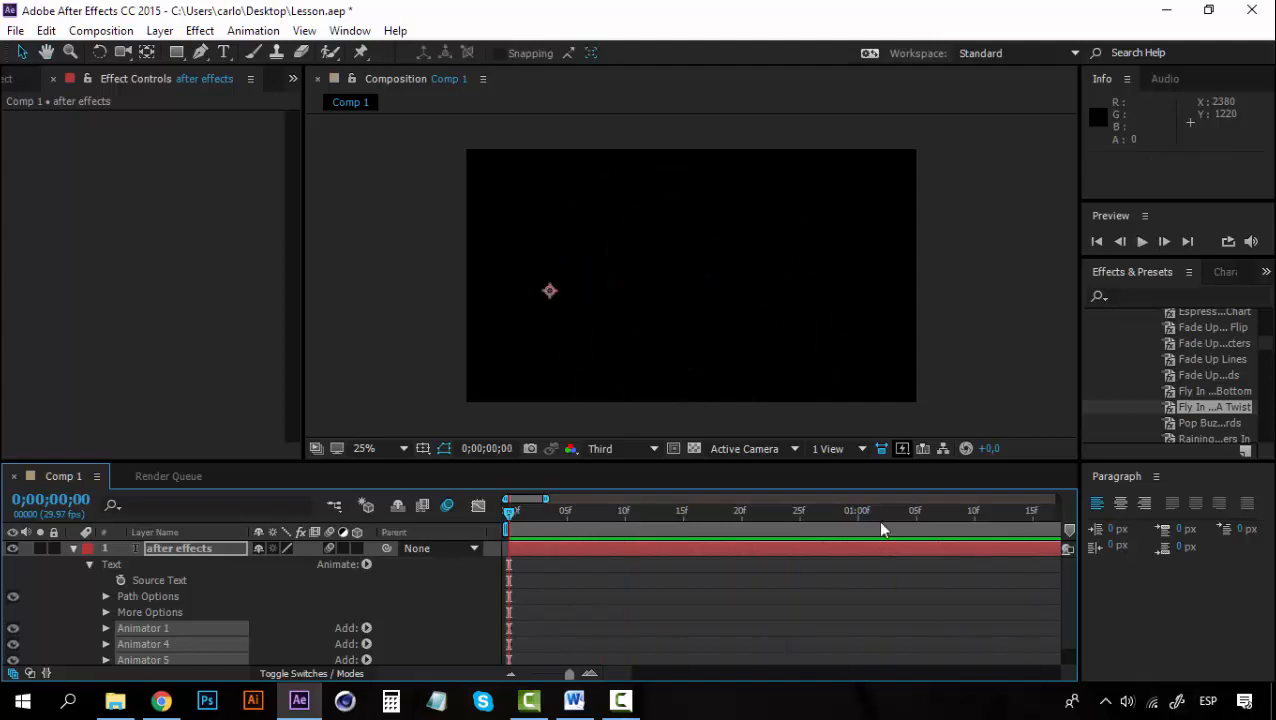
# Look through the remaining Animate In presets, then delete all preset animators from the after effects layer.
pyautogui.scroll(-4, 1172, 370)
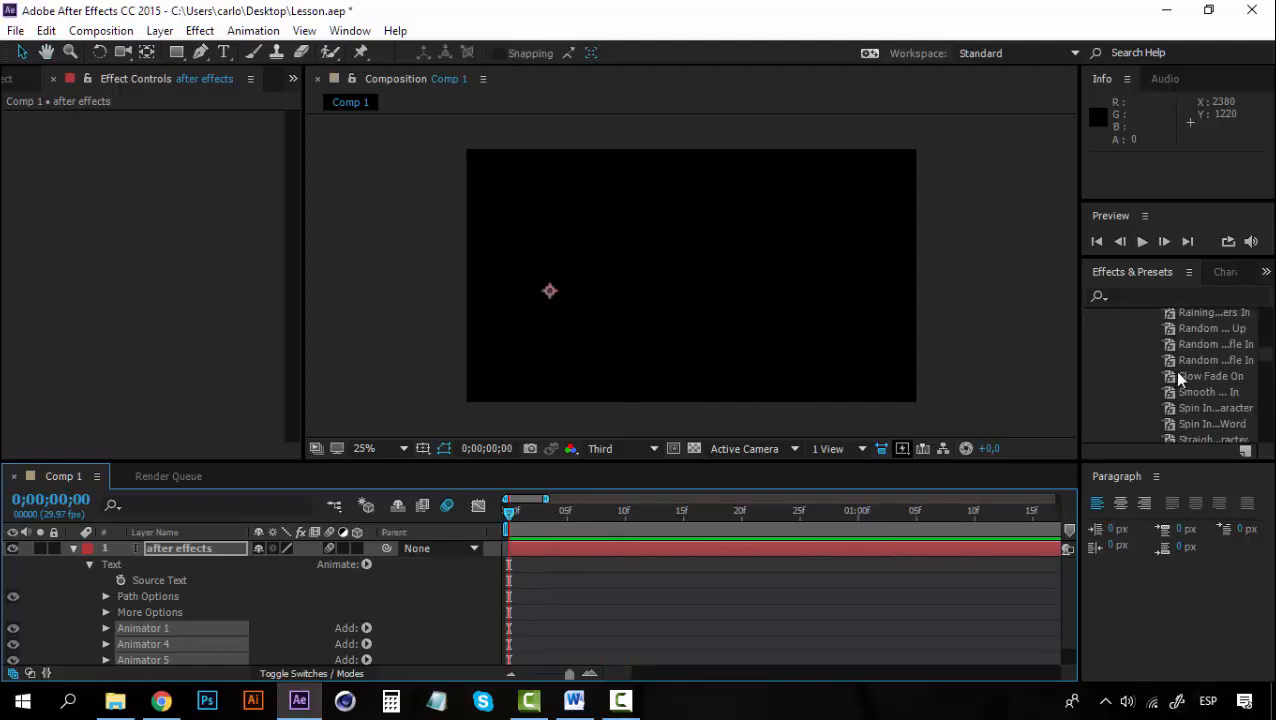
pyautogui.scroll(-5, 1200, 380)
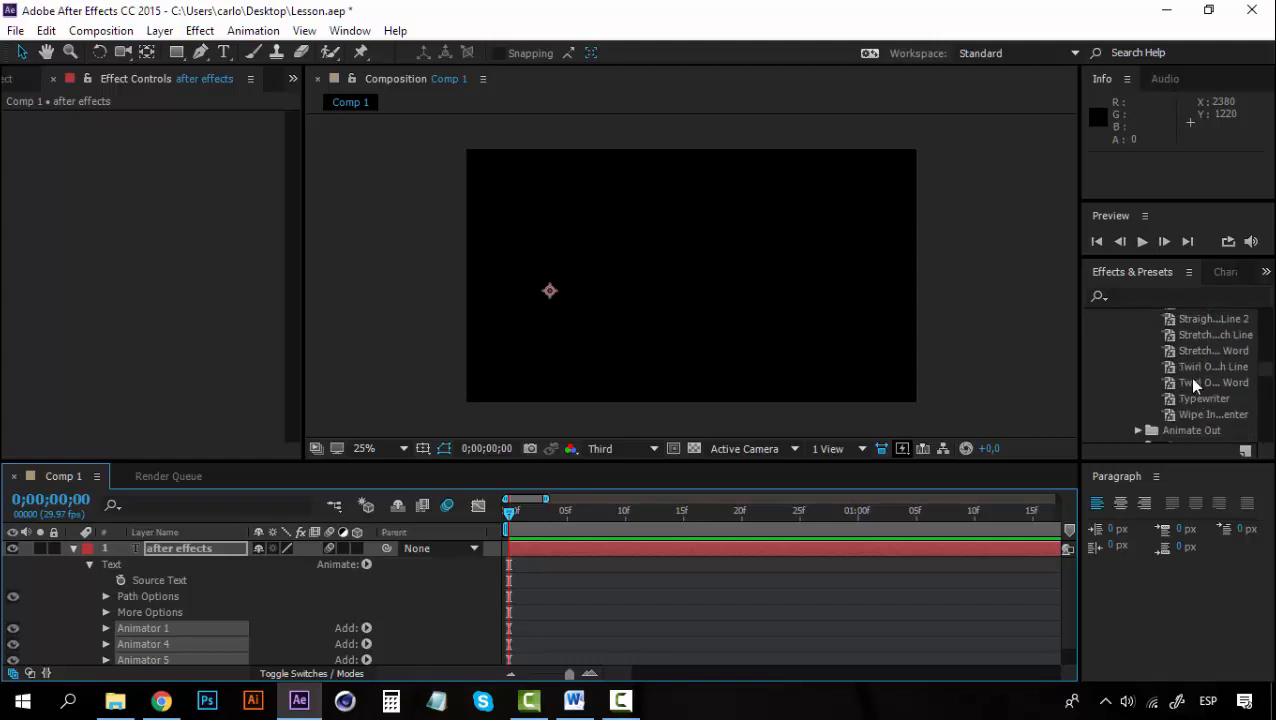
pyautogui.scroll(-2, 1193, 383)
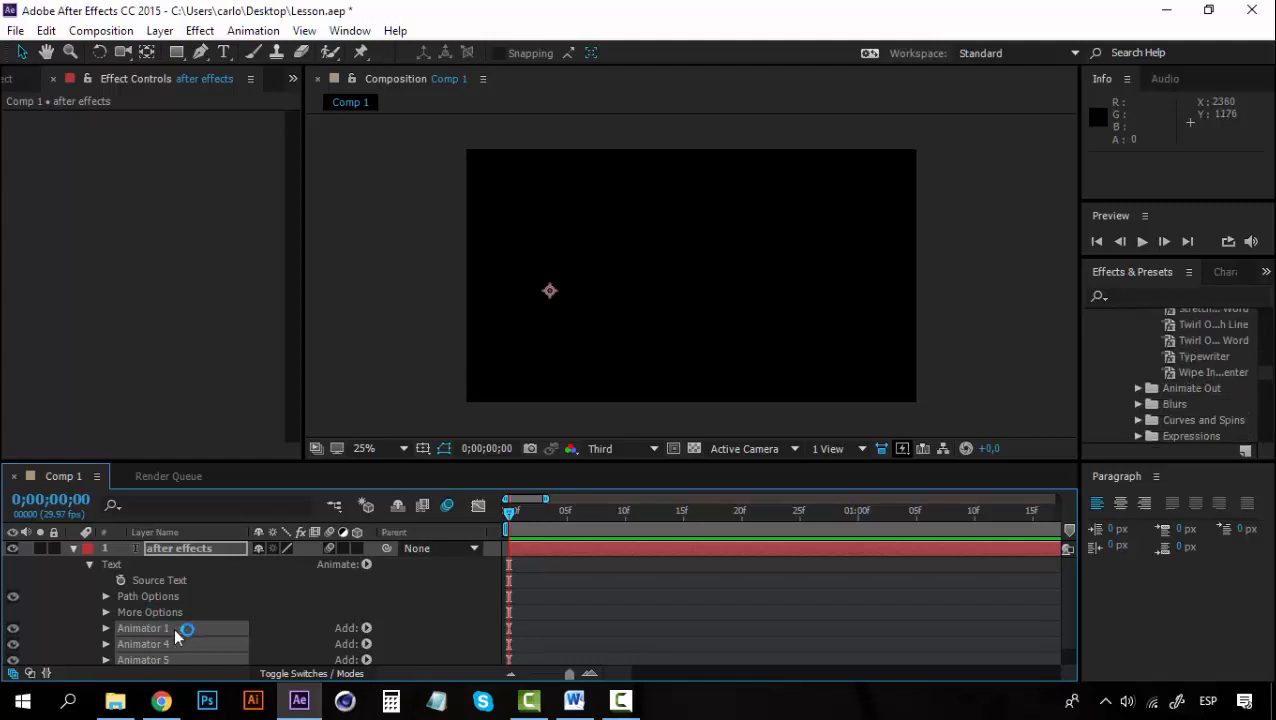
pyautogui.press('Delete')
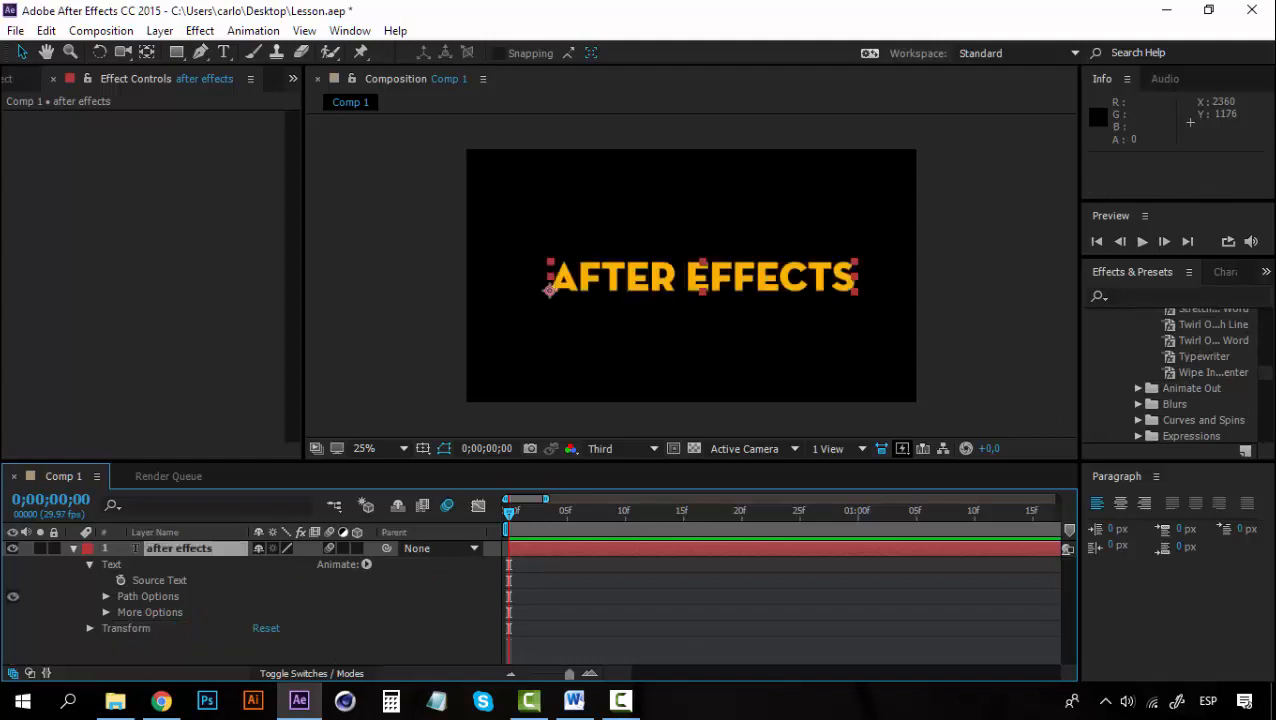
# Apply the Blur By Word preset from the Text Blurs folder to the after effects layer and preview it from the start.
pyautogui.scroll(5, 1160, 388)
pyautogui.scroll(4, 1160, 388)
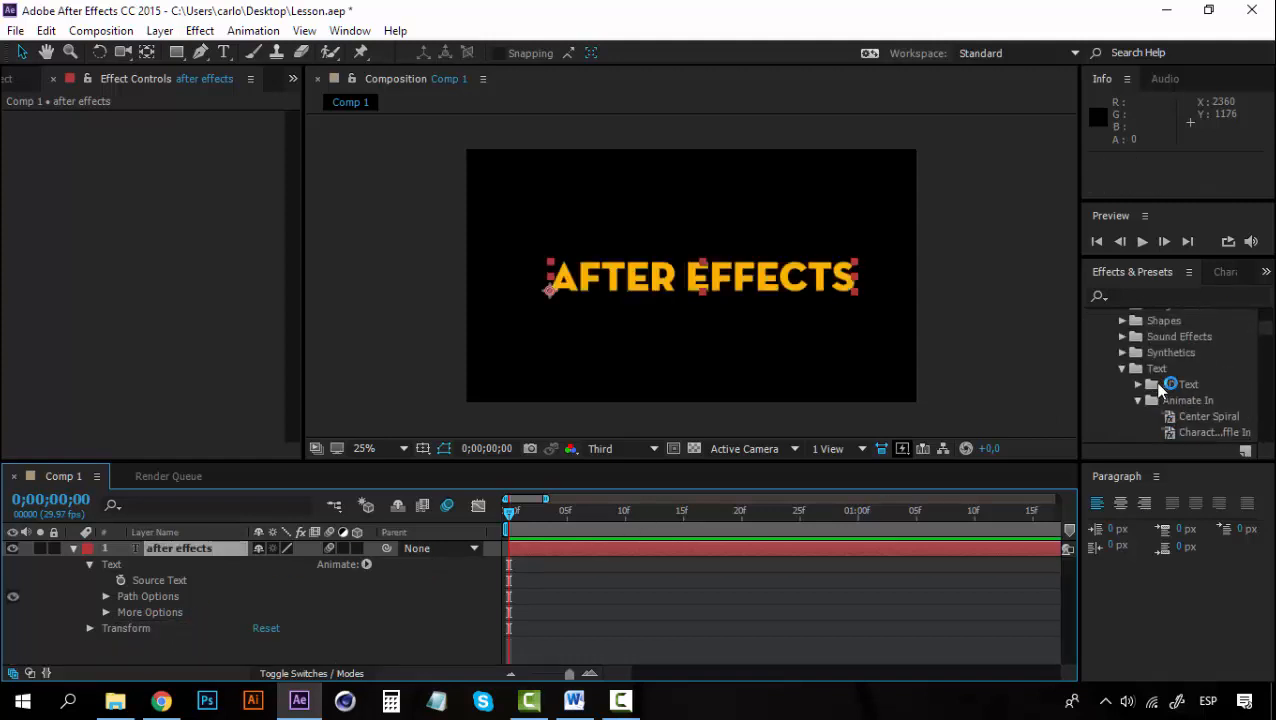
pyautogui.click(1139, 400)
pyautogui.scroll(-1, 1150, 400)
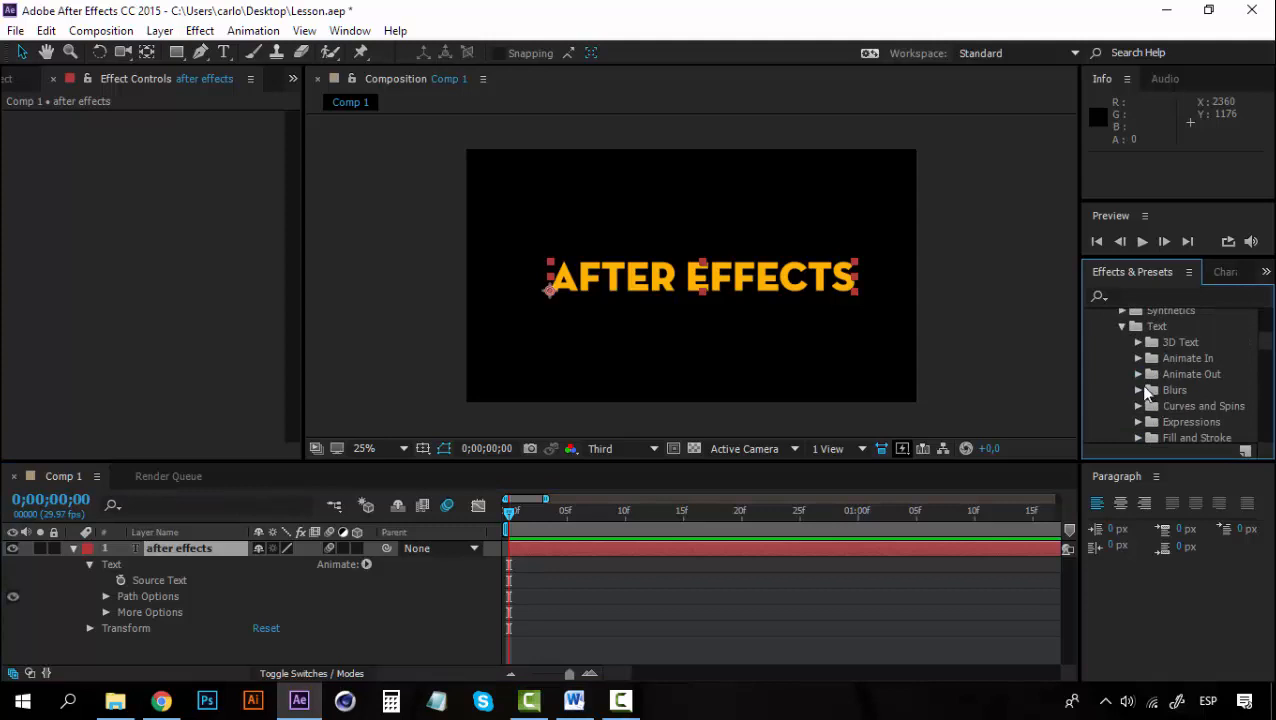
pyautogui.click(1139, 391)
pyautogui.scroll(-1, 1165, 394)
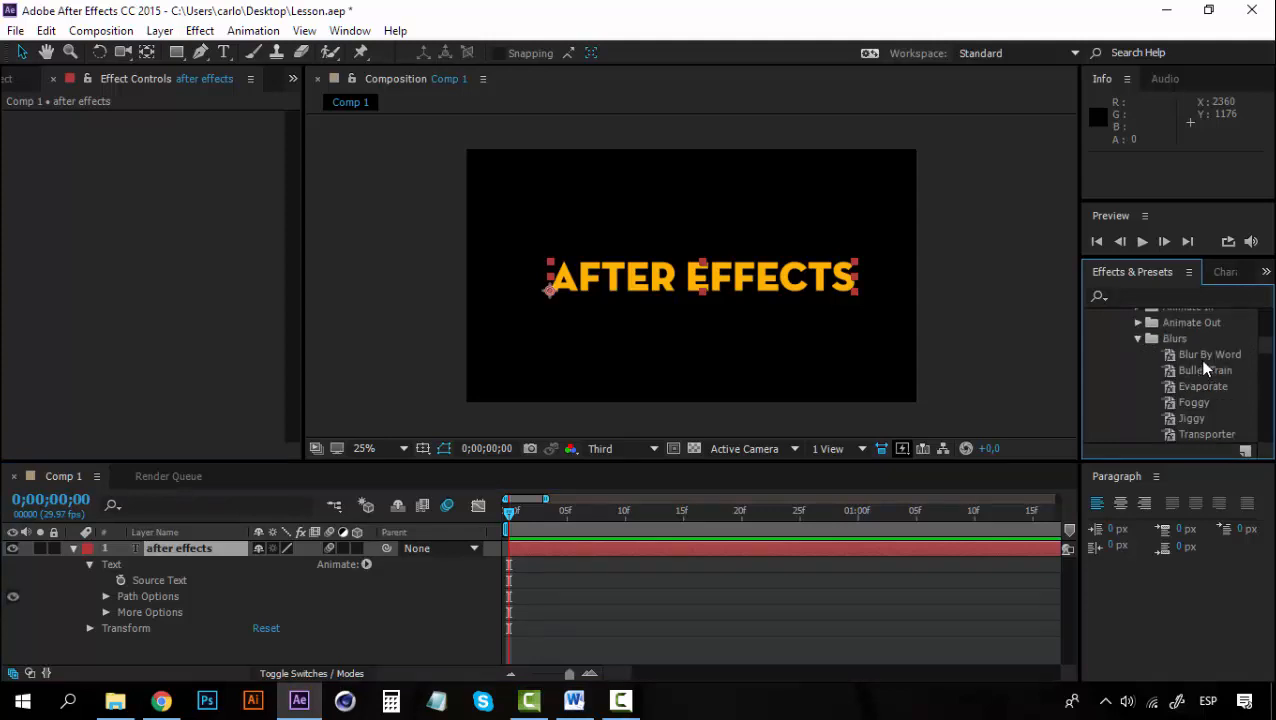
pyautogui.doubleClick(1202, 354)
pyautogui.press('space')
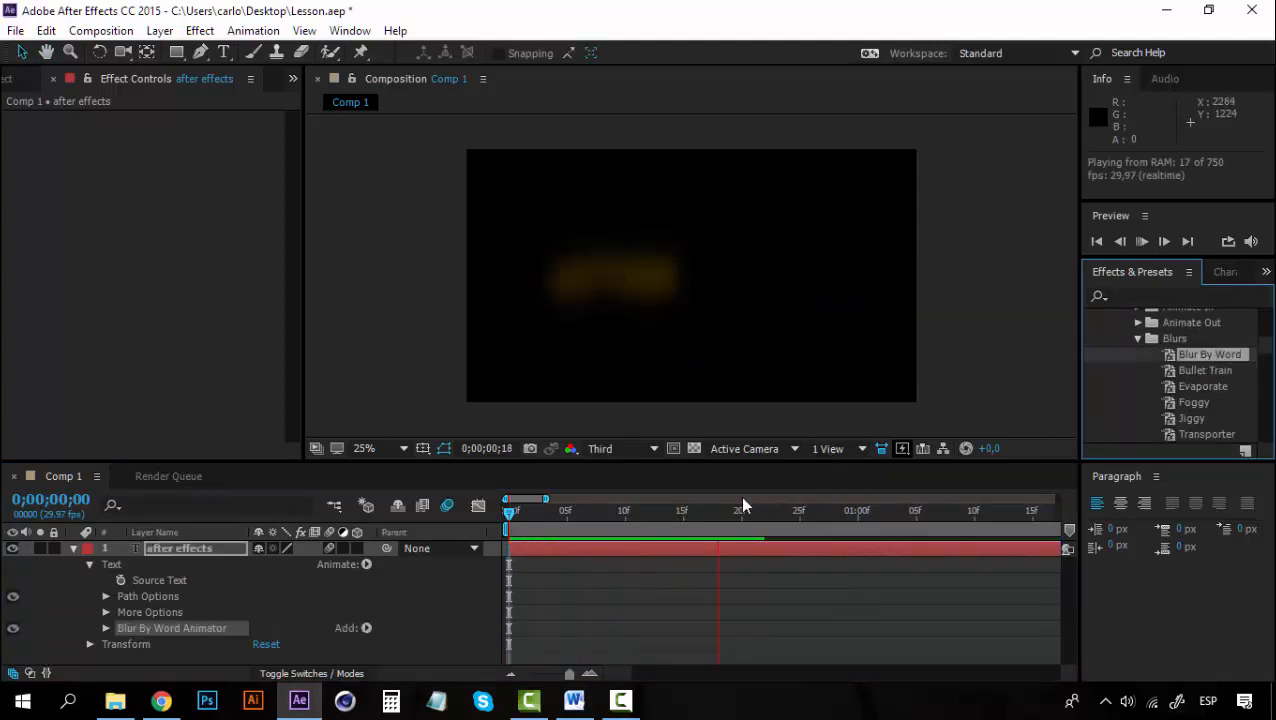
pyautogui.click(509, 517)
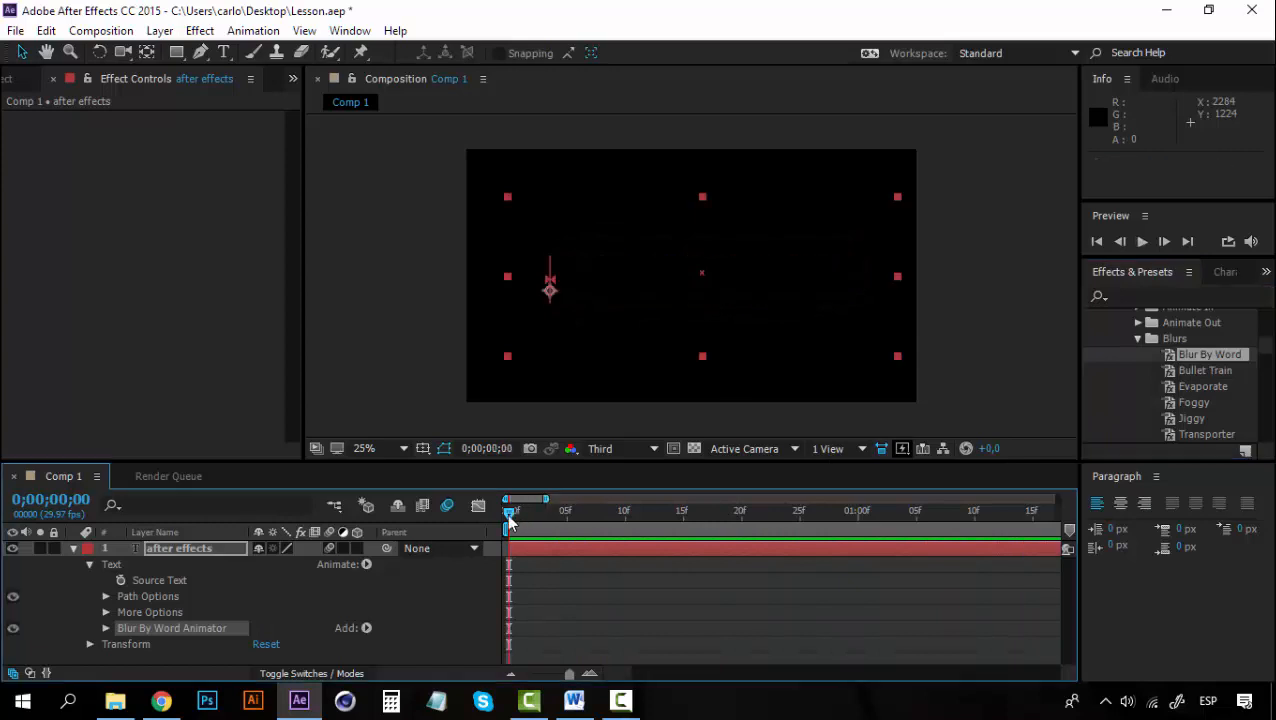
pyautogui.press('space')
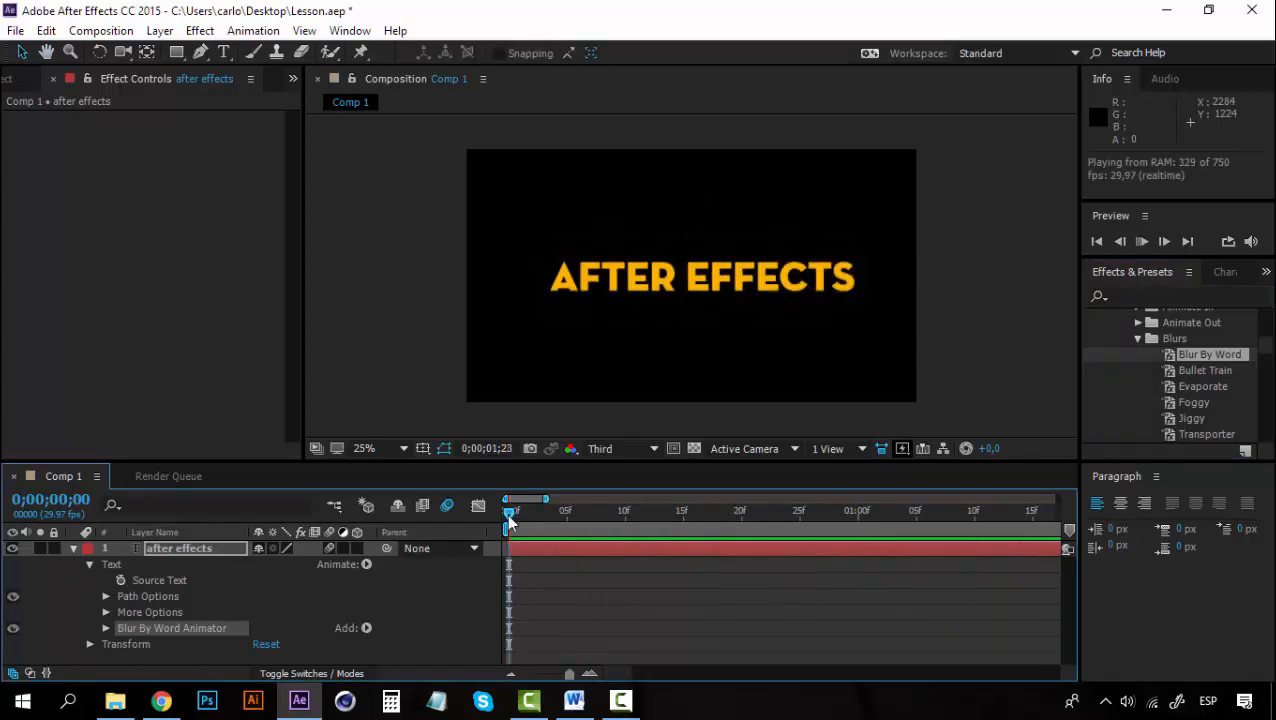
# Apply the Bullet Train preset to the after effects layer and preview the animation.
pyautogui.press('space')
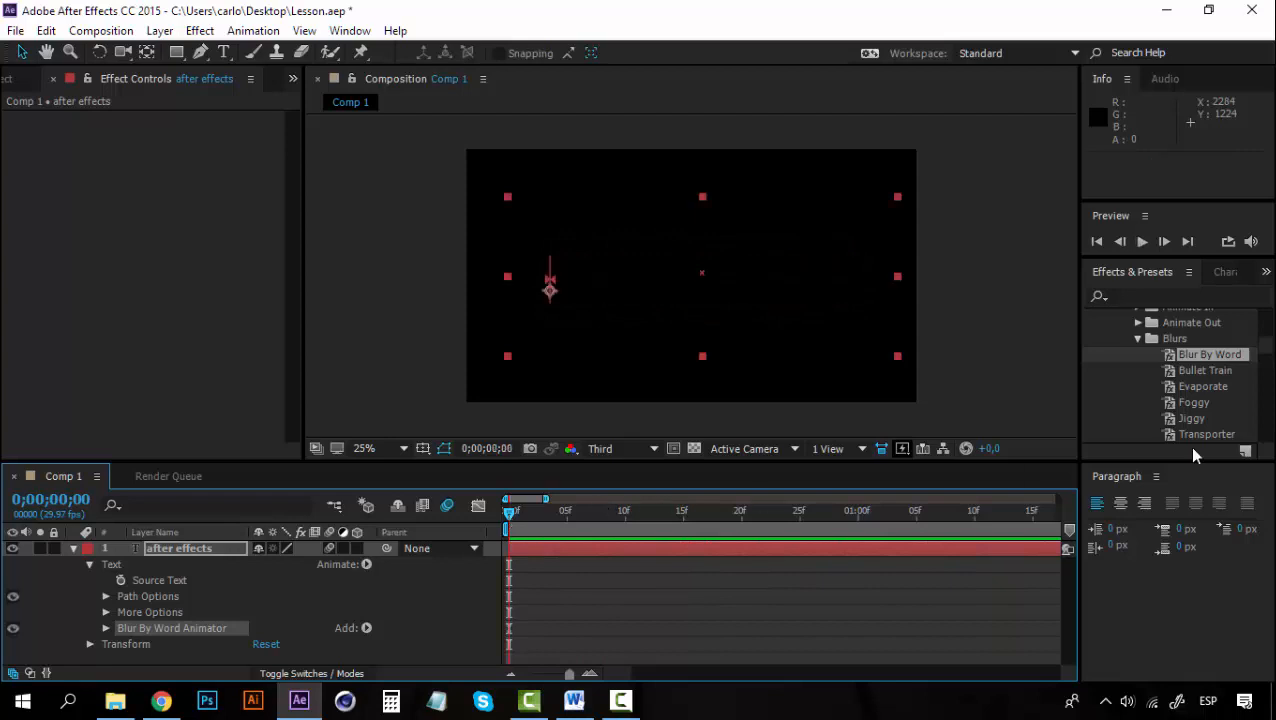
pyautogui.doubleClick(1205, 370)
pyautogui.press('space')
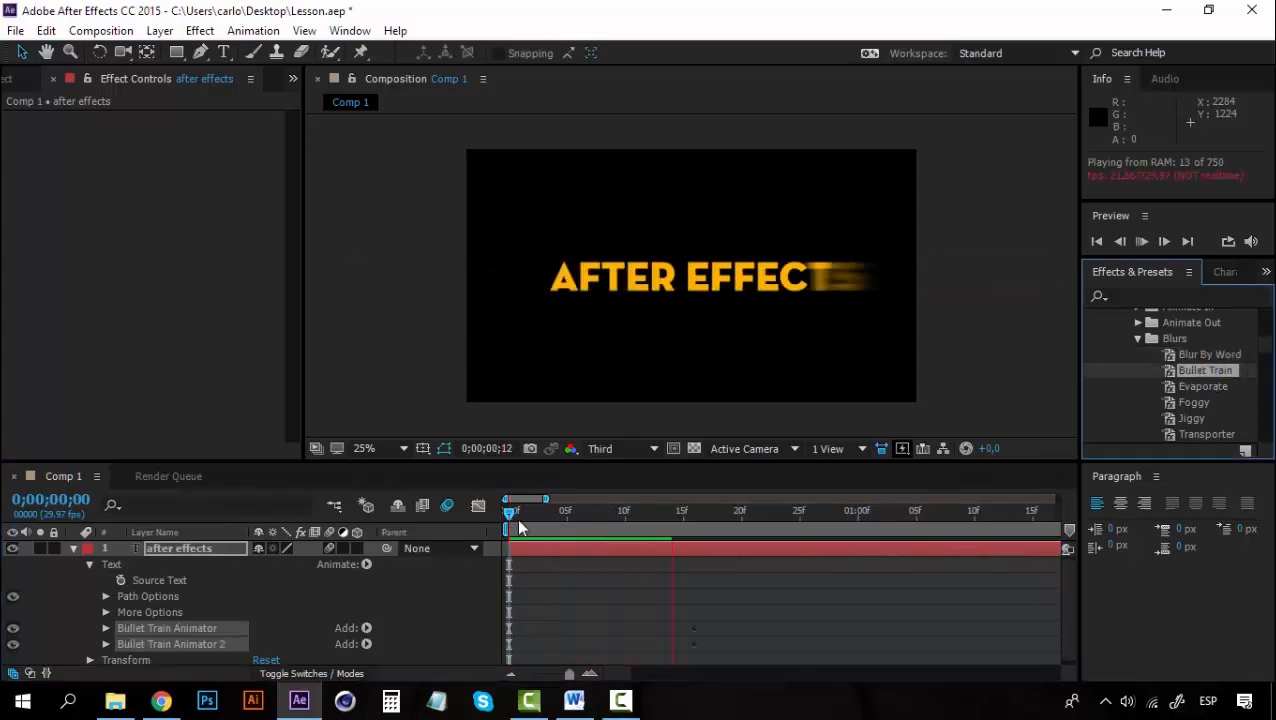
pyautogui.click(510, 515)
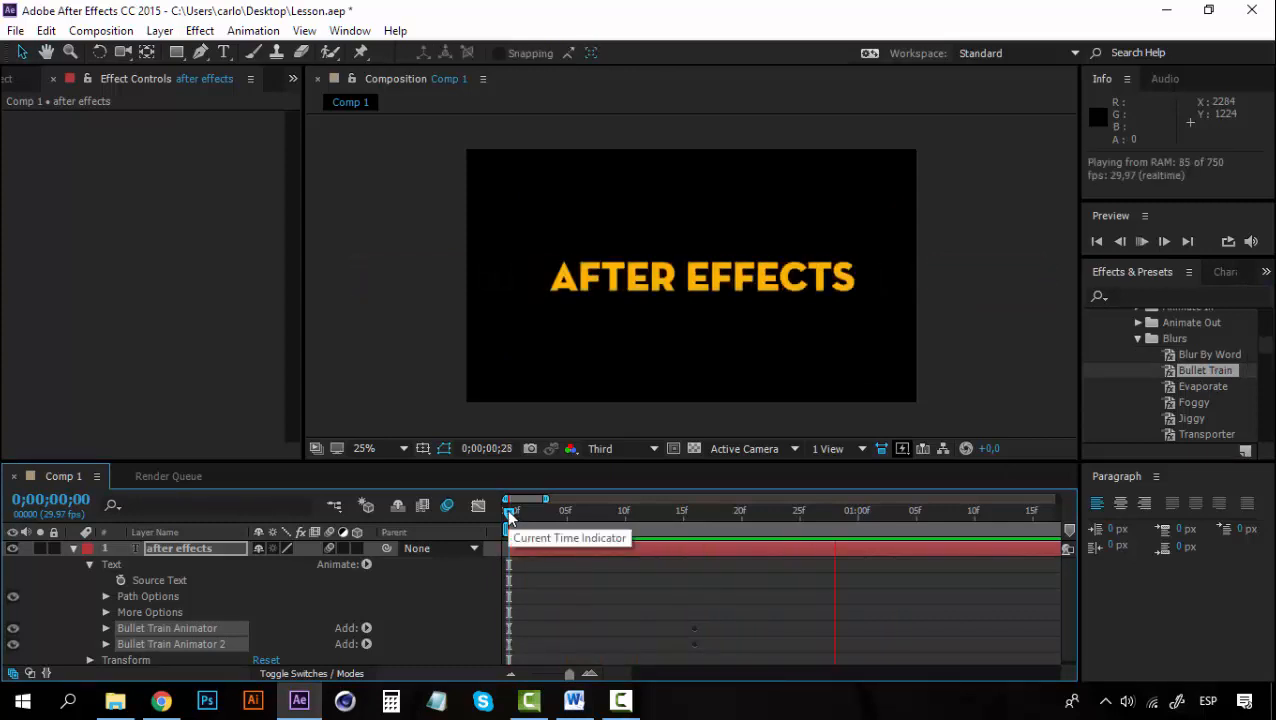
pyautogui.click(510, 515)
# Apply the Evaporate preset to the after effects layer and preview the animation from the start.
pyautogui.click(1192, 387)
pyautogui.doubleClick(1192, 387)
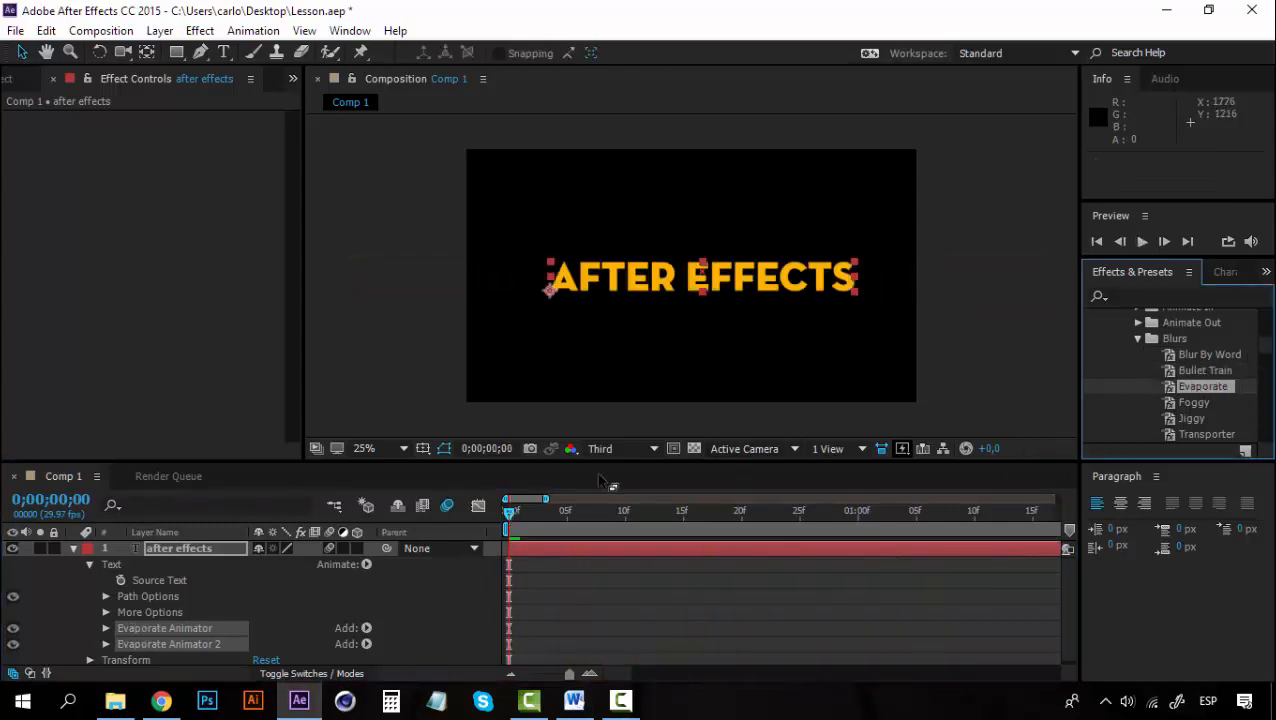
pyautogui.press('space')
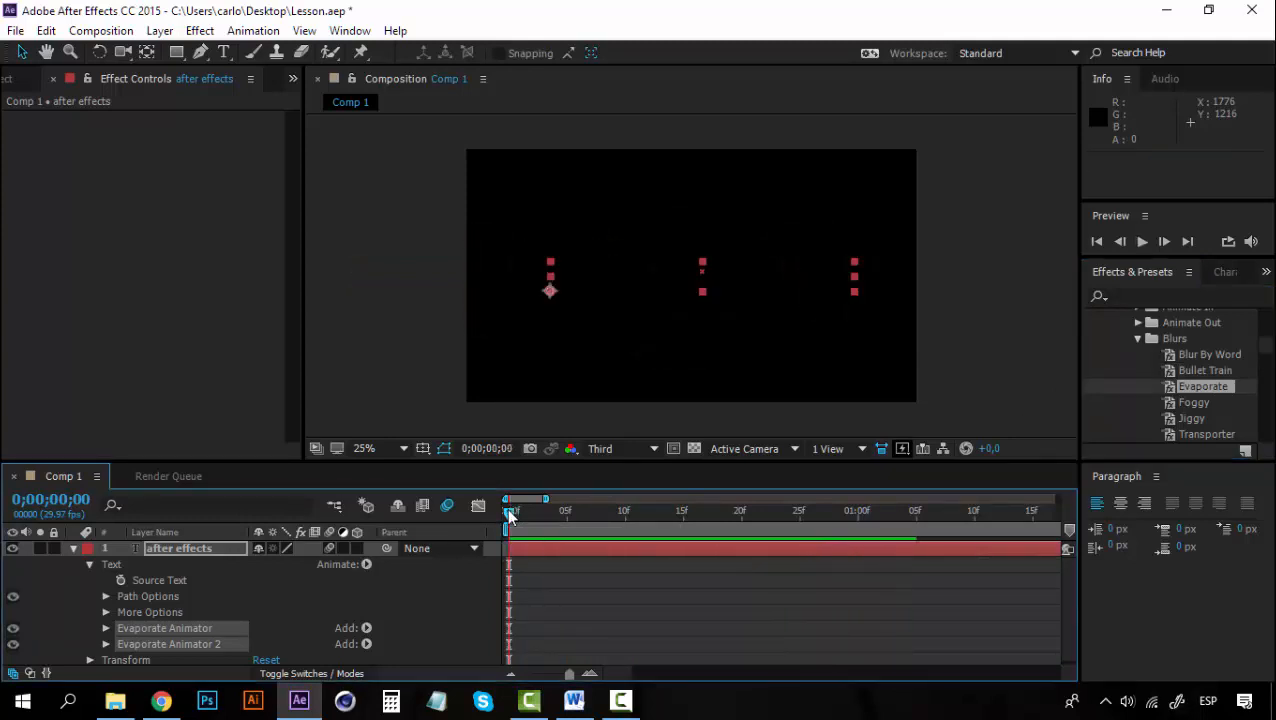
pyautogui.press('space')
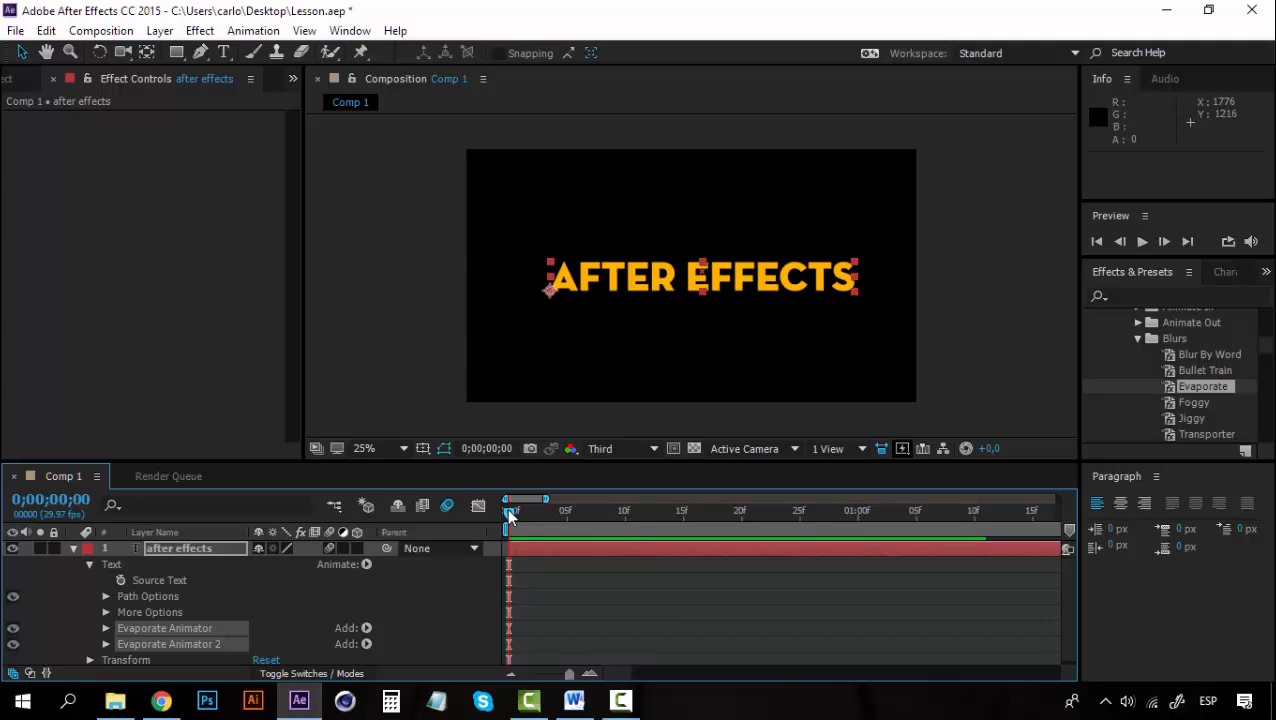
pyautogui.press('space')
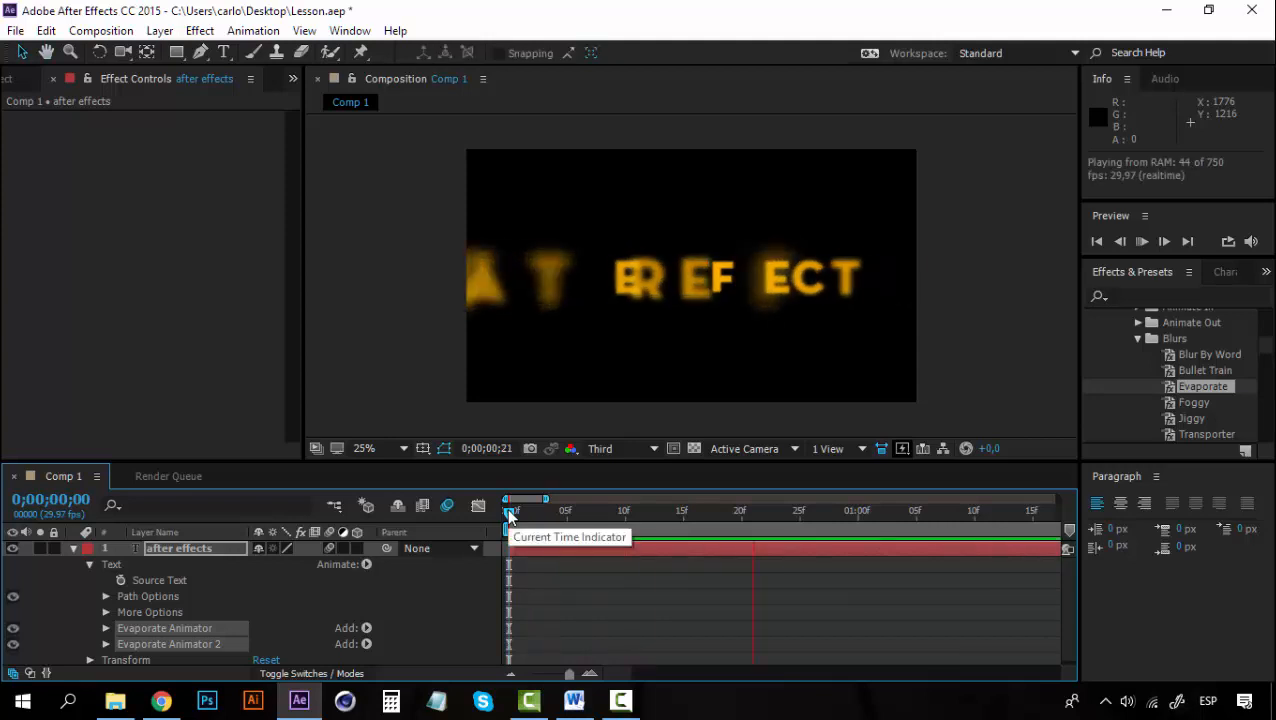
pyautogui.press('space')
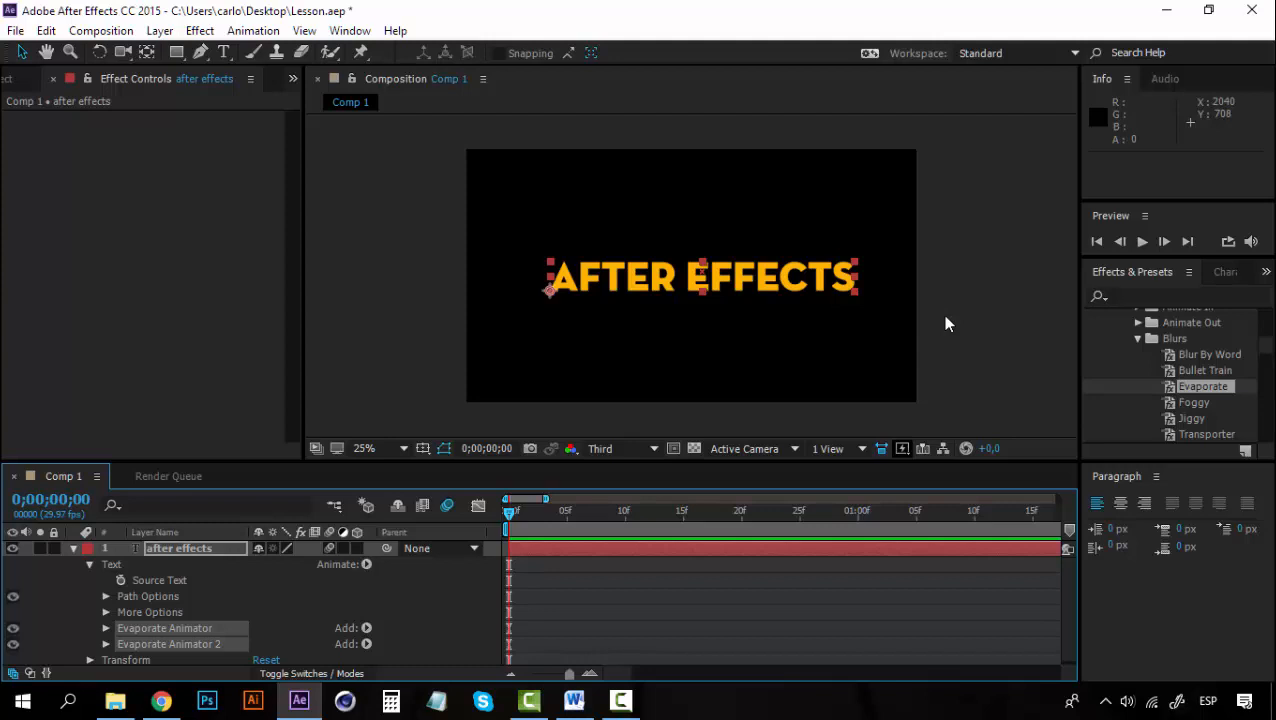
# Apply the Foggy preset to the after effects layer and preview the animation.
pyautogui.doubleClick(1194, 402)
pyautogui.press('space')
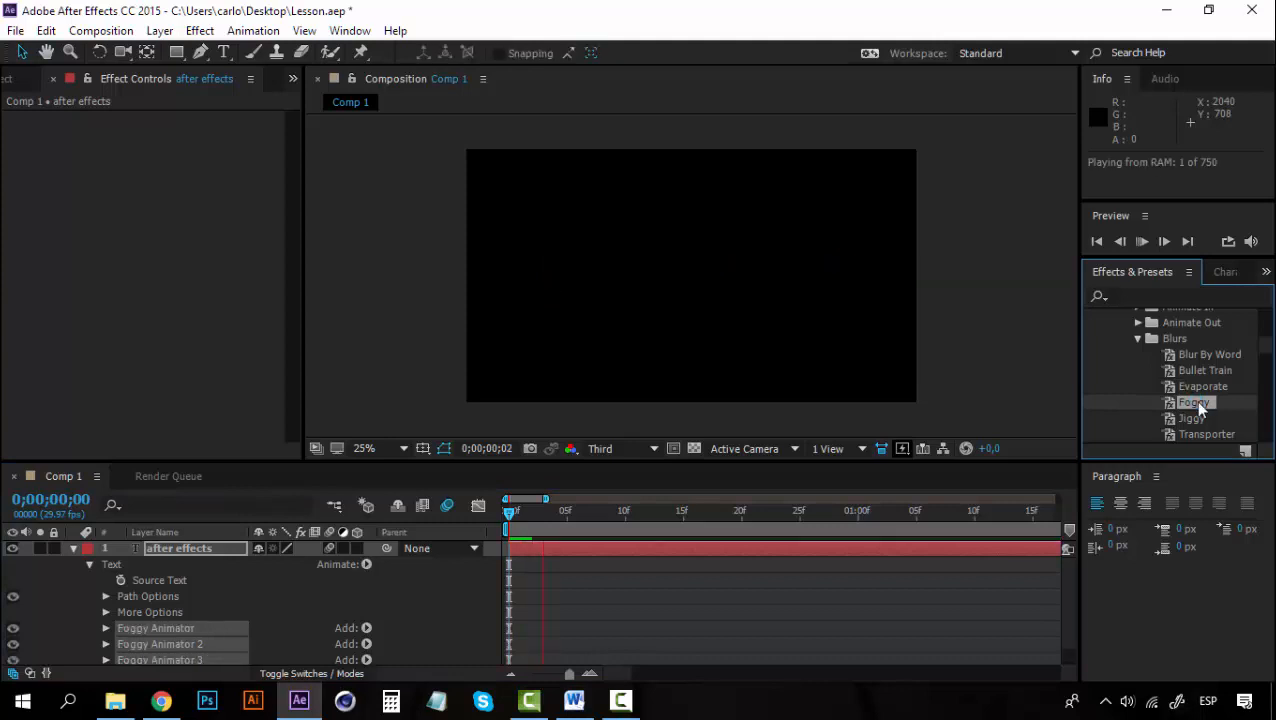
pyautogui.click(510, 514)
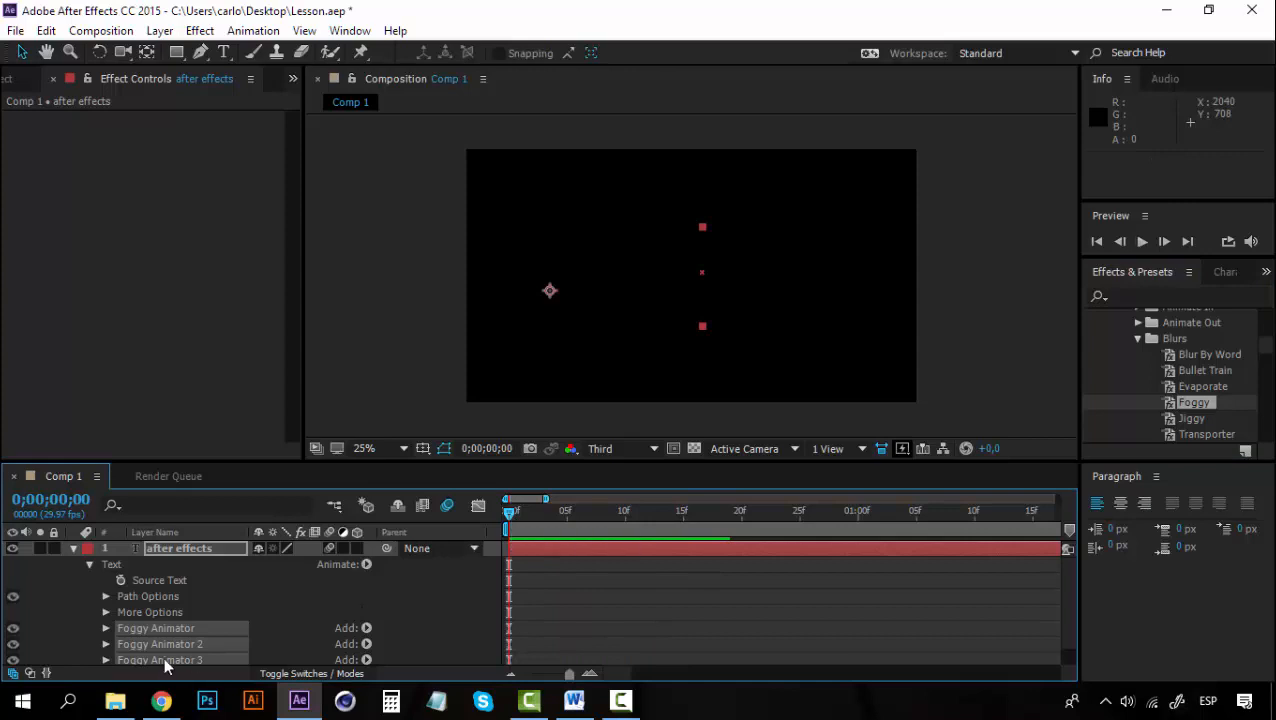
pyautogui.press('Delete')
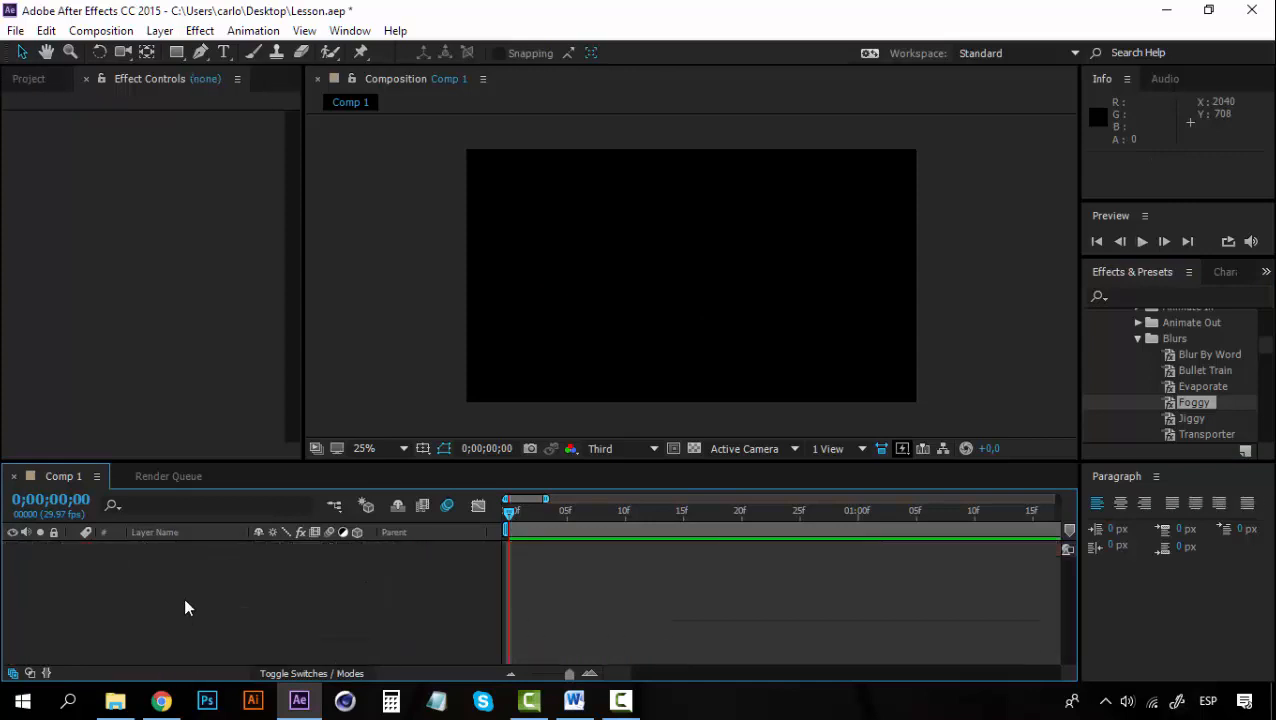
pyautogui.hotkey('ctrl', 'z')
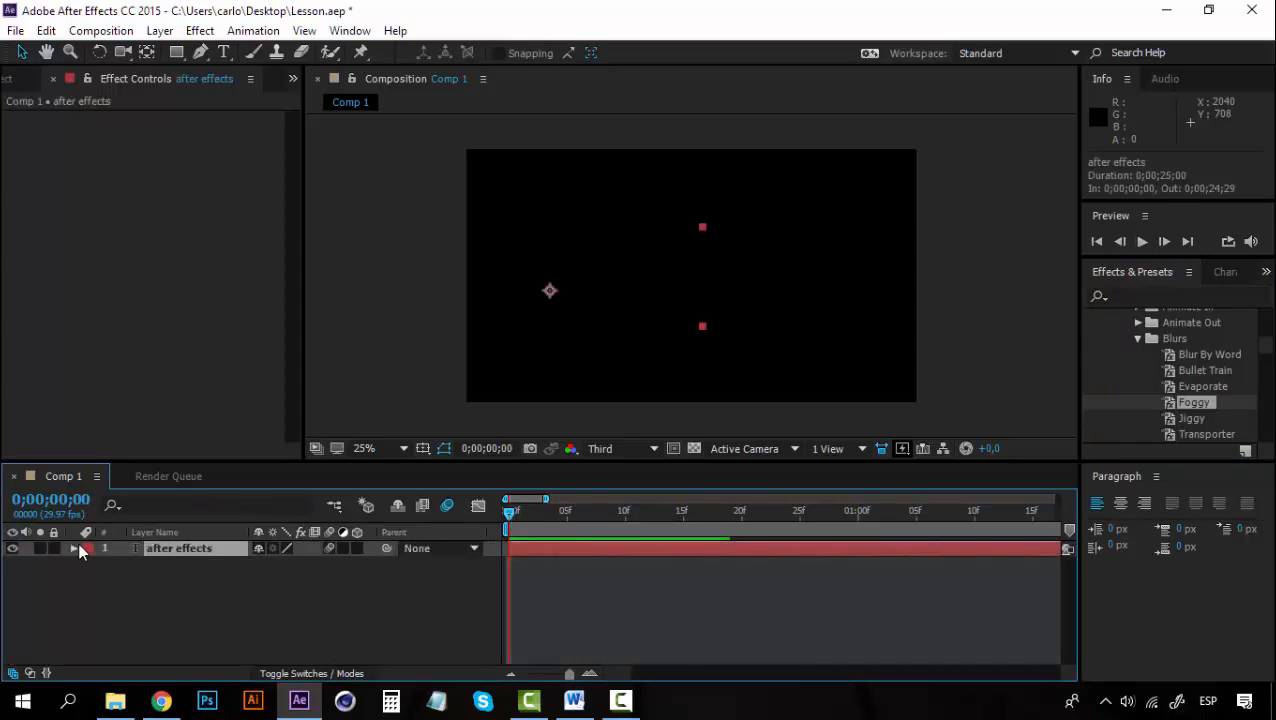
pyautogui.hotkey('ctrl', 'z')
# Reveal the text properties of the after effects layer and delete its three Foggy animators.
pyautogui.click(75, 549)
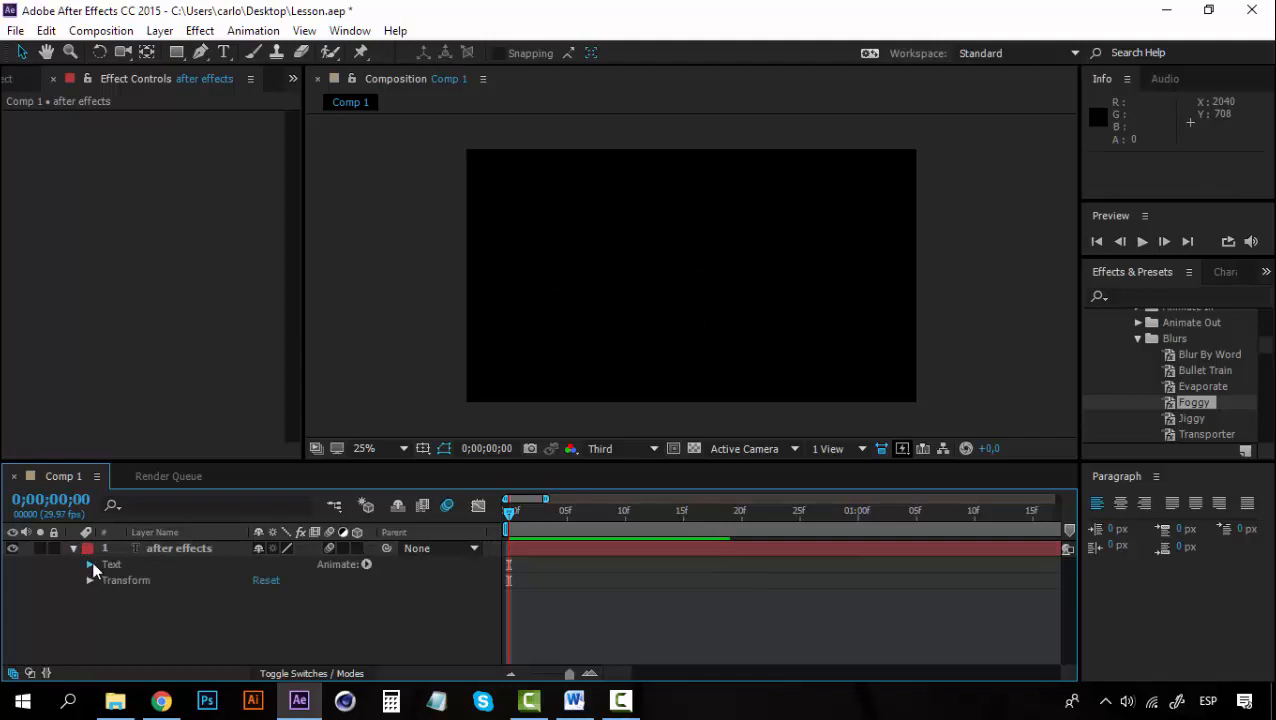
pyautogui.click(91, 565)
pyautogui.click(167, 623)
pyautogui.scroll(-1, 168, 640)
pyautogui.keyDown('shift'); pyautogui.click(168, 638); pyautogui.keyUp('shift')
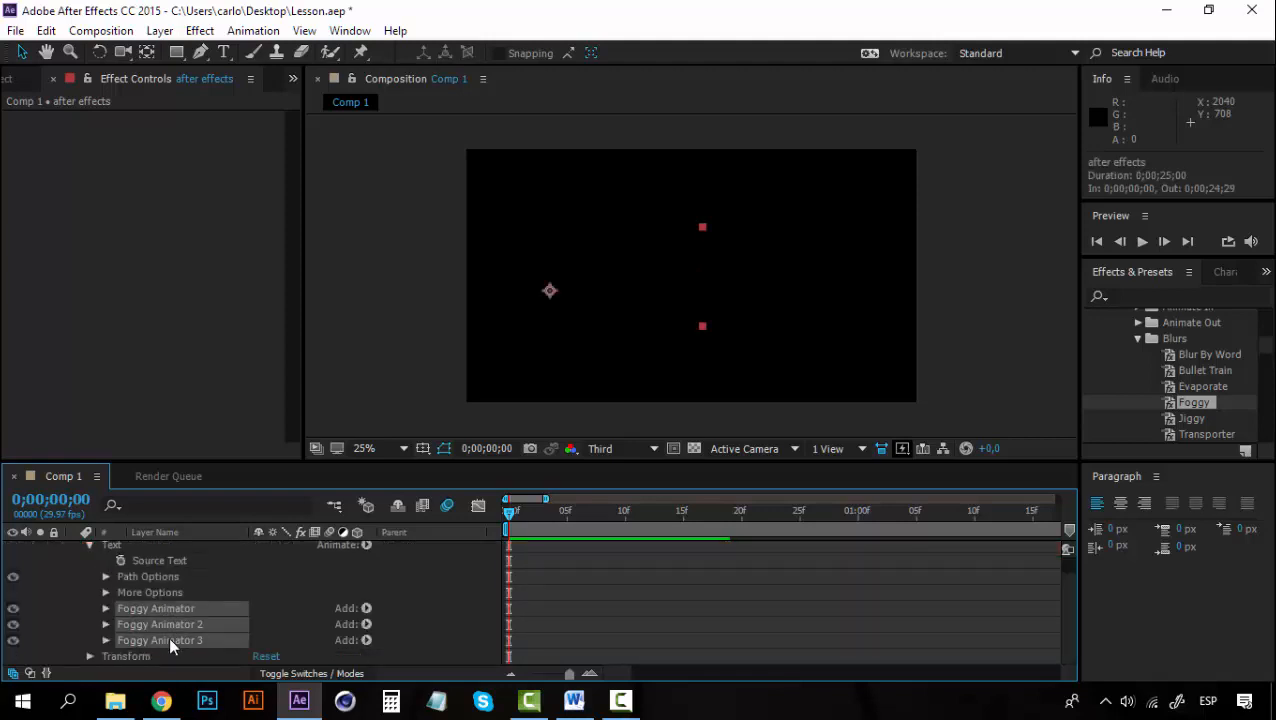
pyautogui.press('Delete')
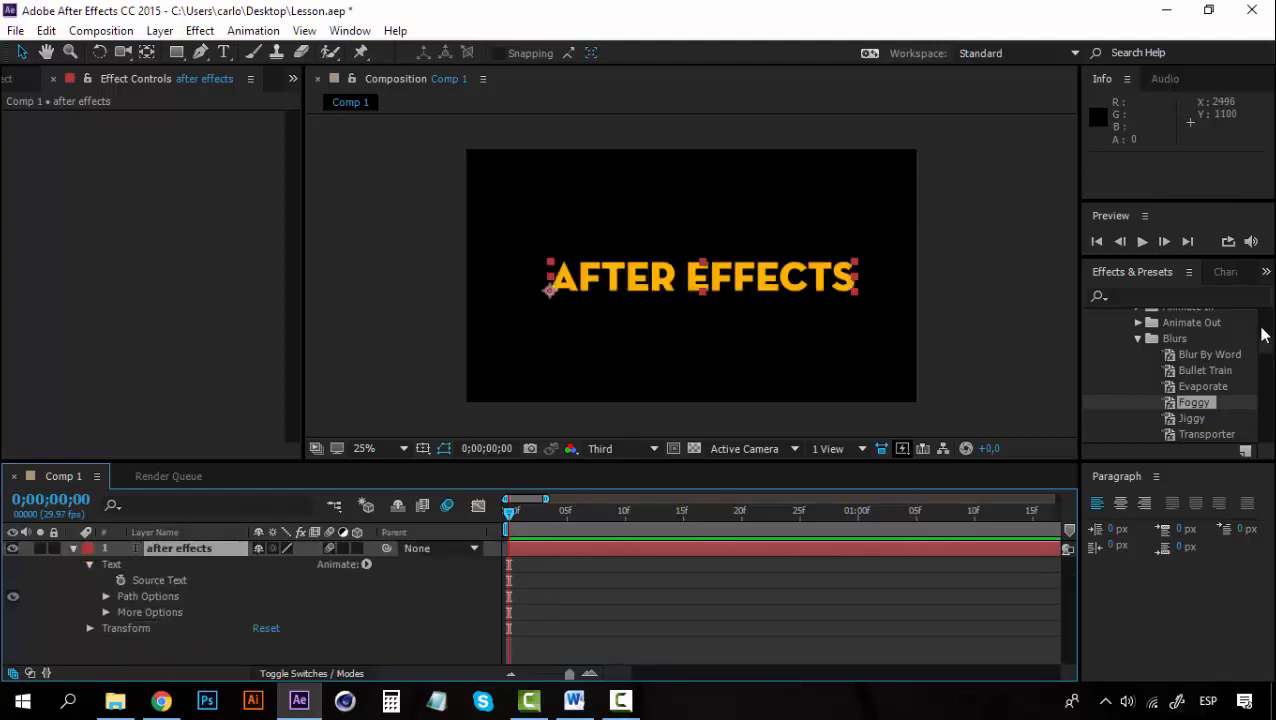
# Apply the Blur By Word preset to the after effects layer and expand its animator and Range Selector 1.
pyautogui.click(1203, 355)
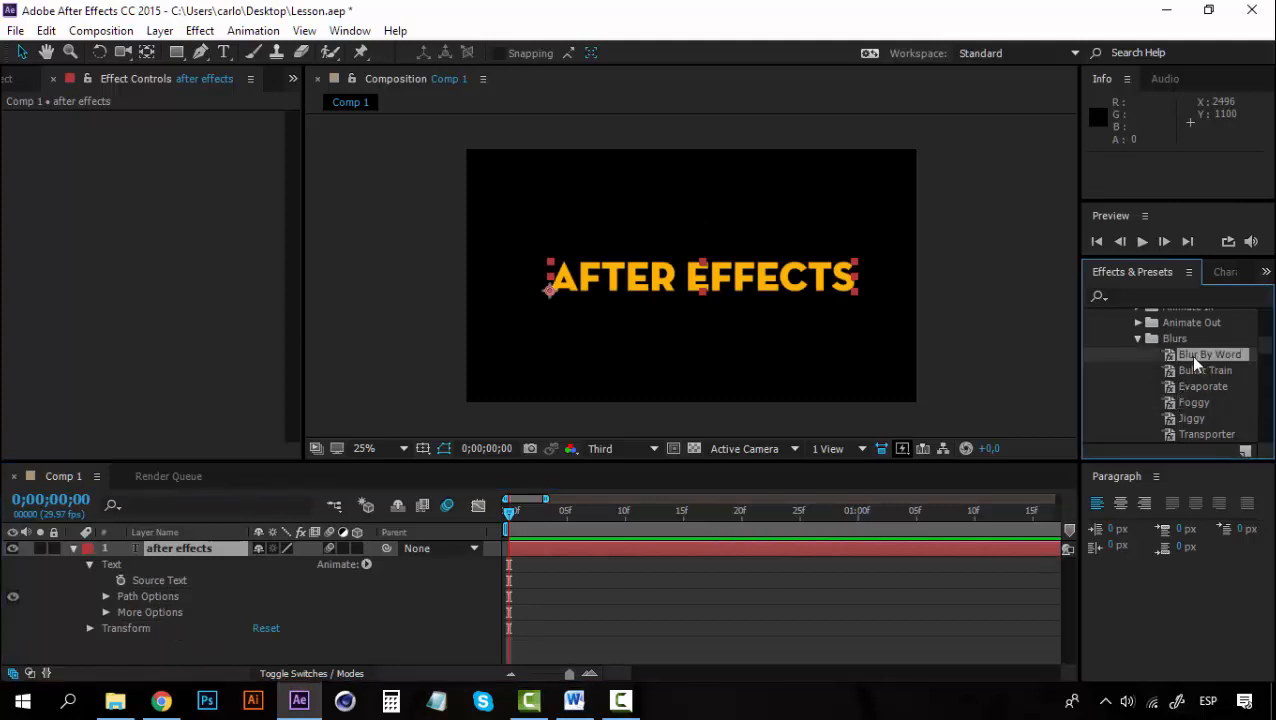
pyautogui.doubleClick(1189, 355)
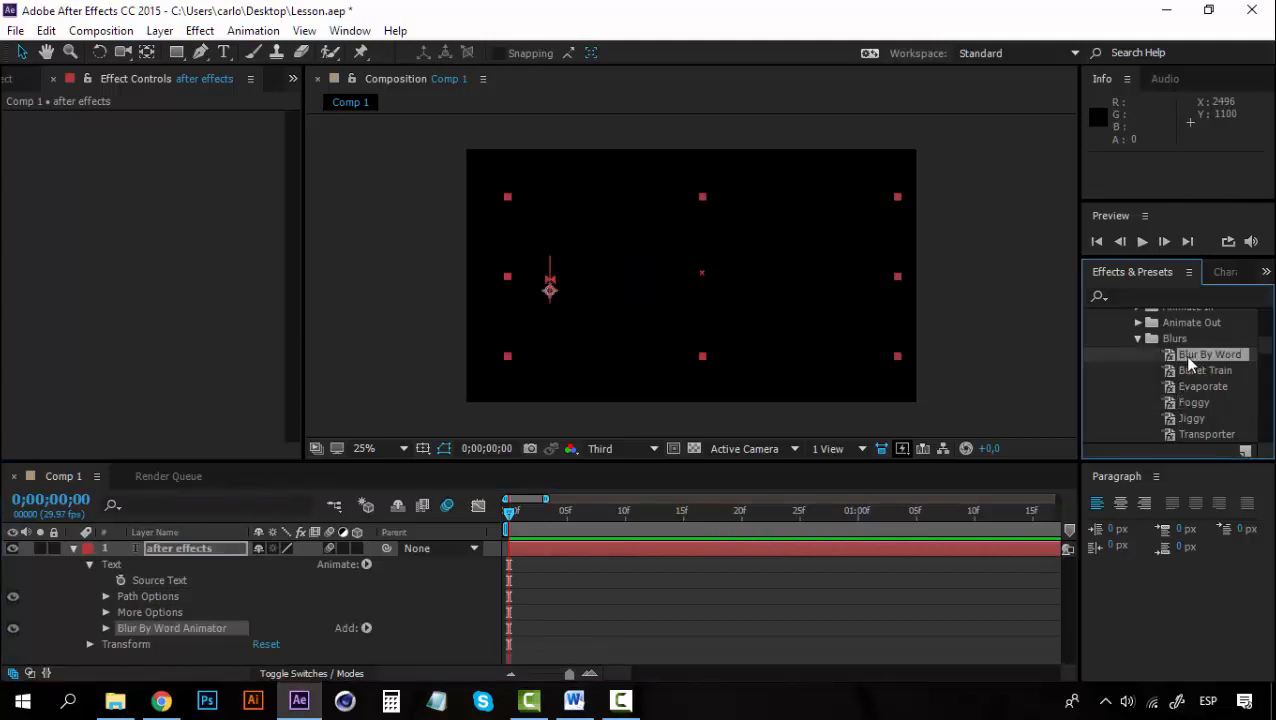
pyautogui.click(106, 628)
pyautogui.scroll(-1, 210, 620)
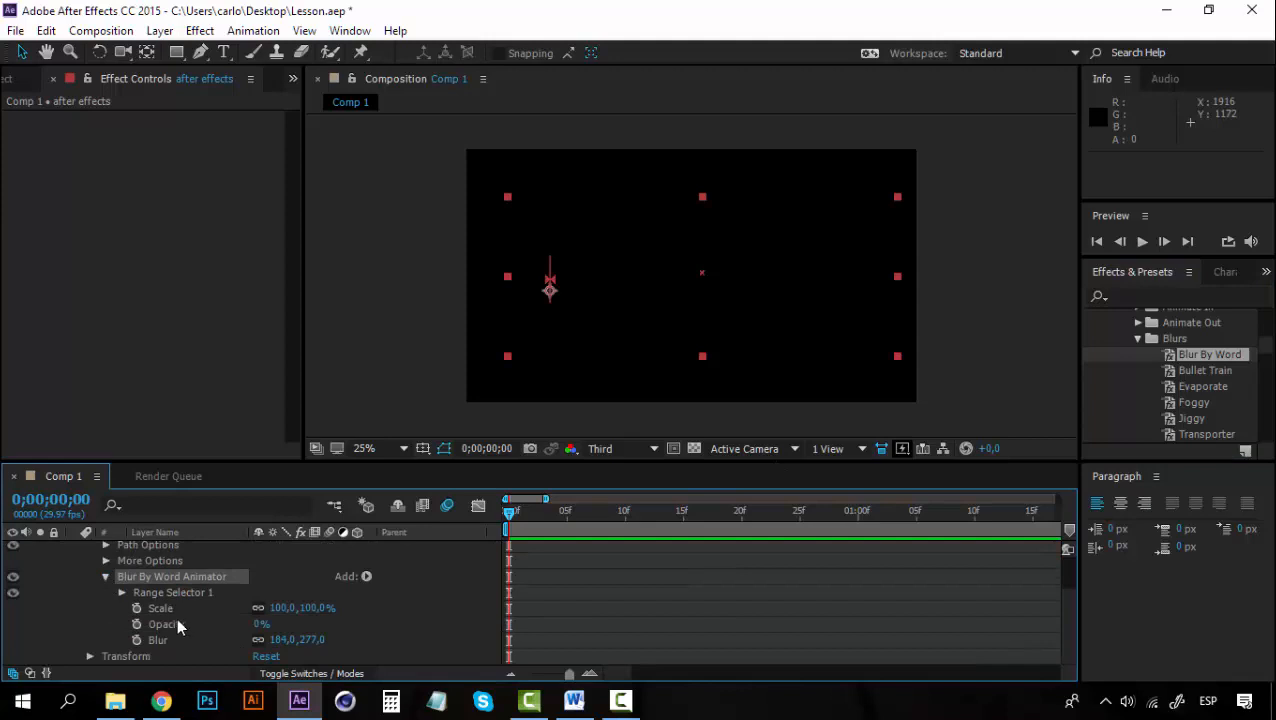
pyautogui.click(122, 593)
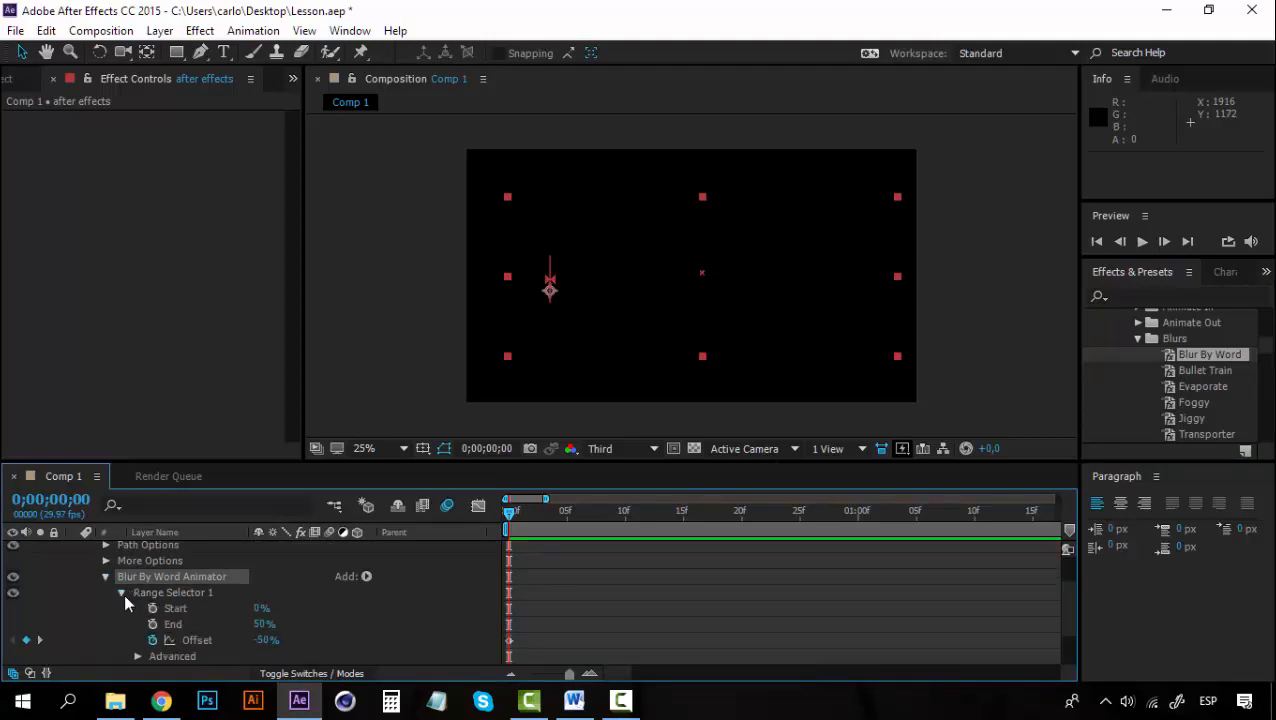
# Examine the Blur By Word animator's range selector, Scale, Opacity and Blur properties.
pyautogui.scroll(-3, 586, 650)
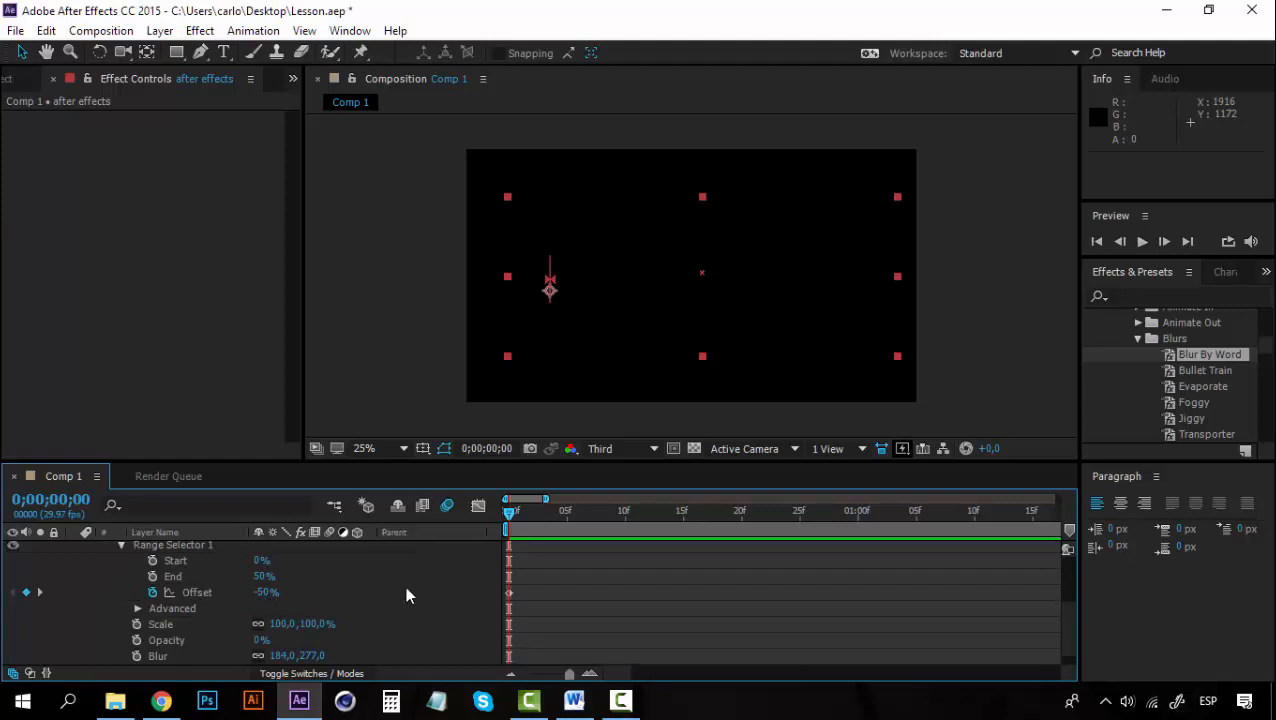
pyautogui.scroll(-1, 208, 636)
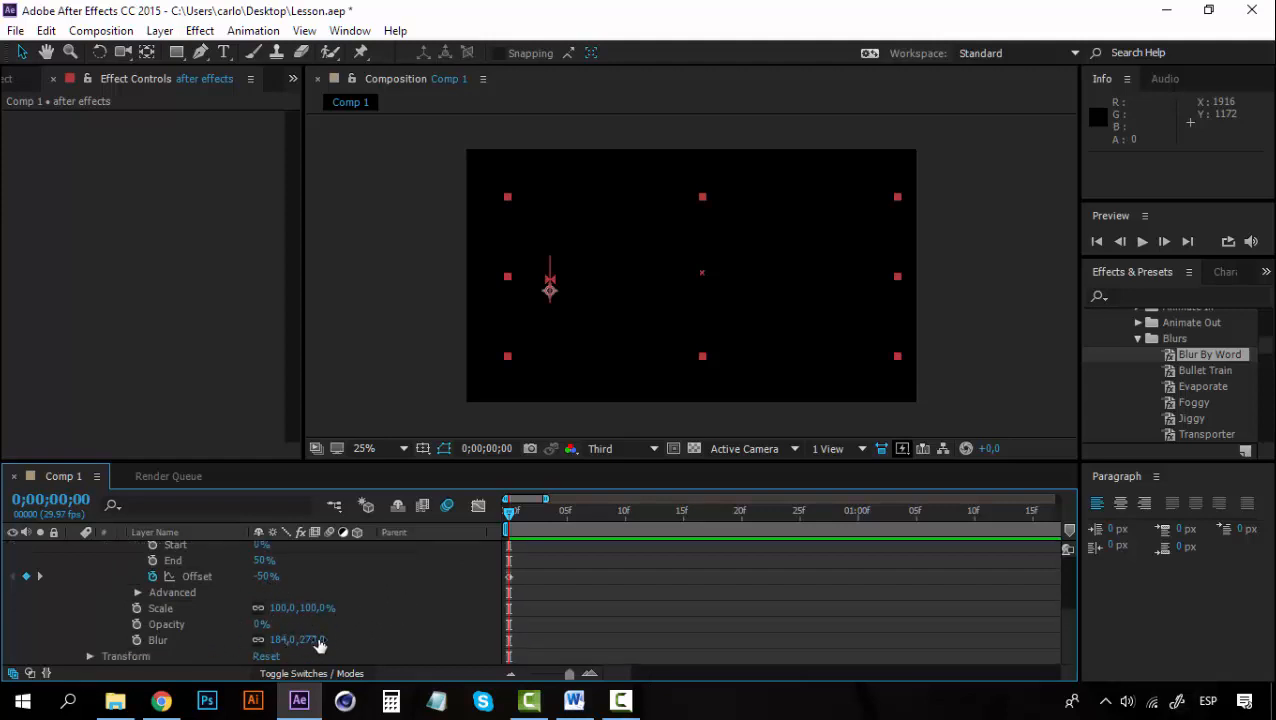
pyautogui.scroll(3, 362, 628)
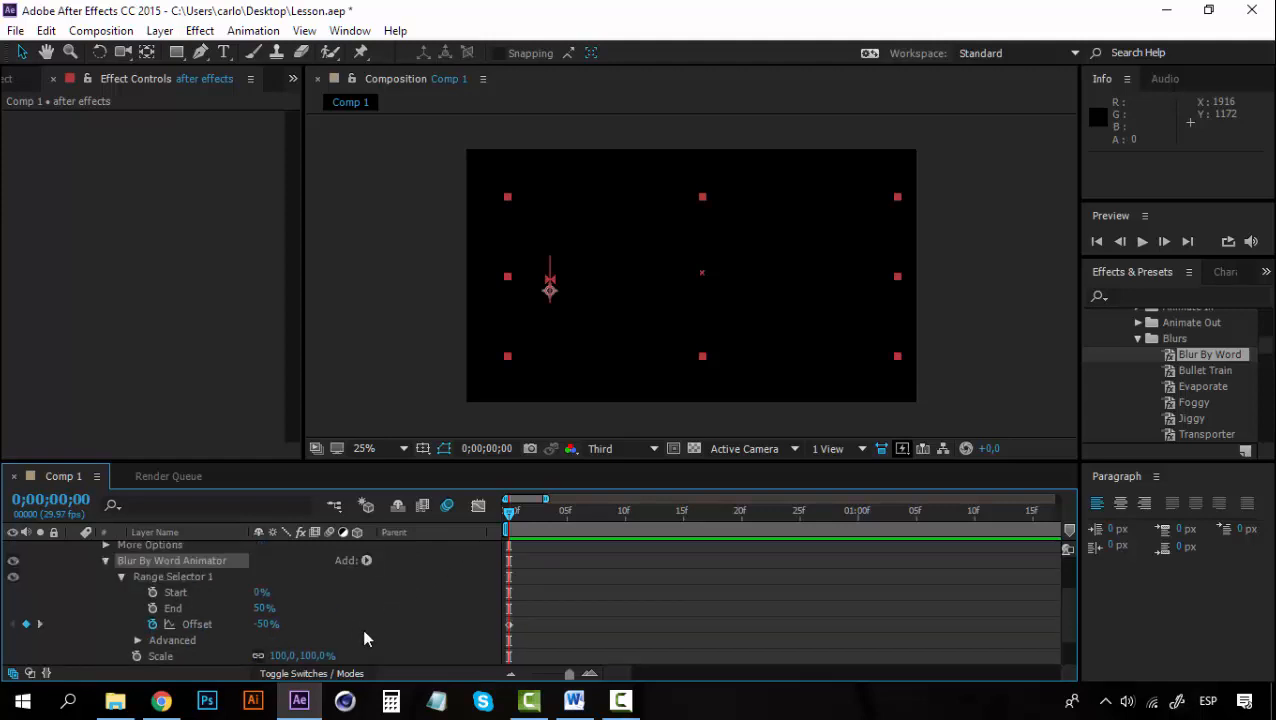
pyautogui.scroll(3, 362, 628)
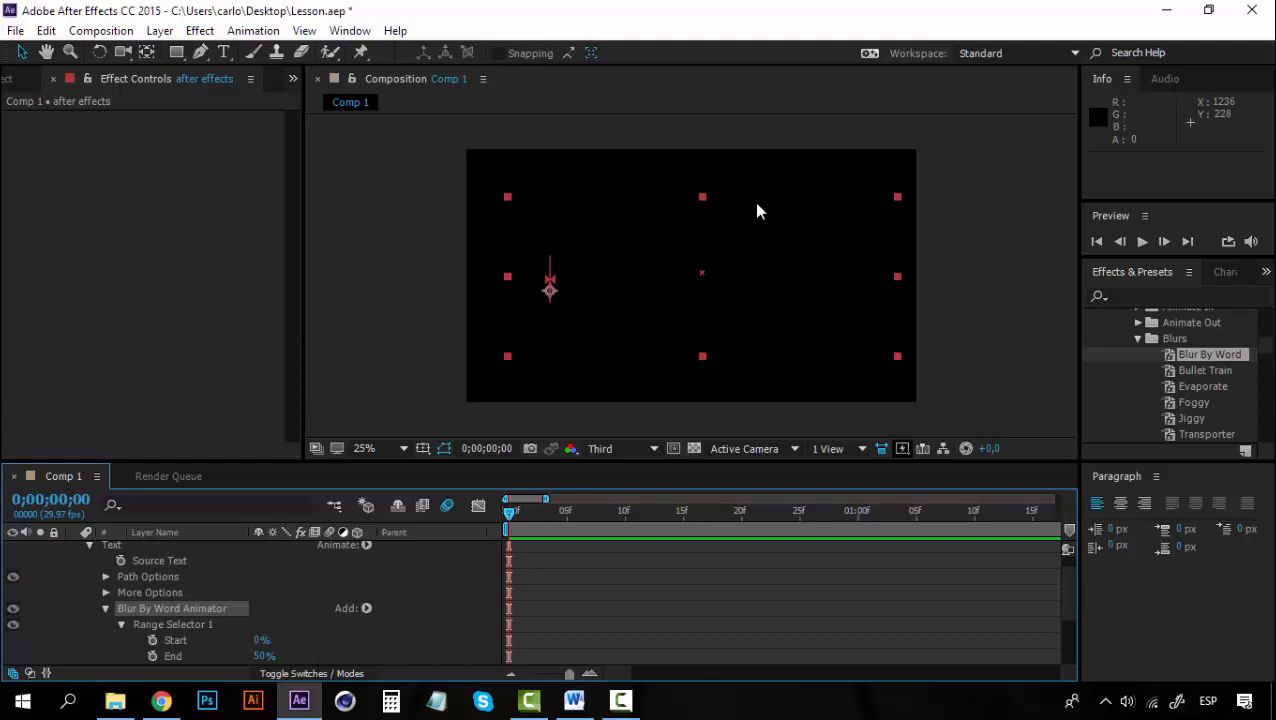
pyautogui.scroll(-2, 379, 616)
pyautogui.scroll(-4, 383, 615)
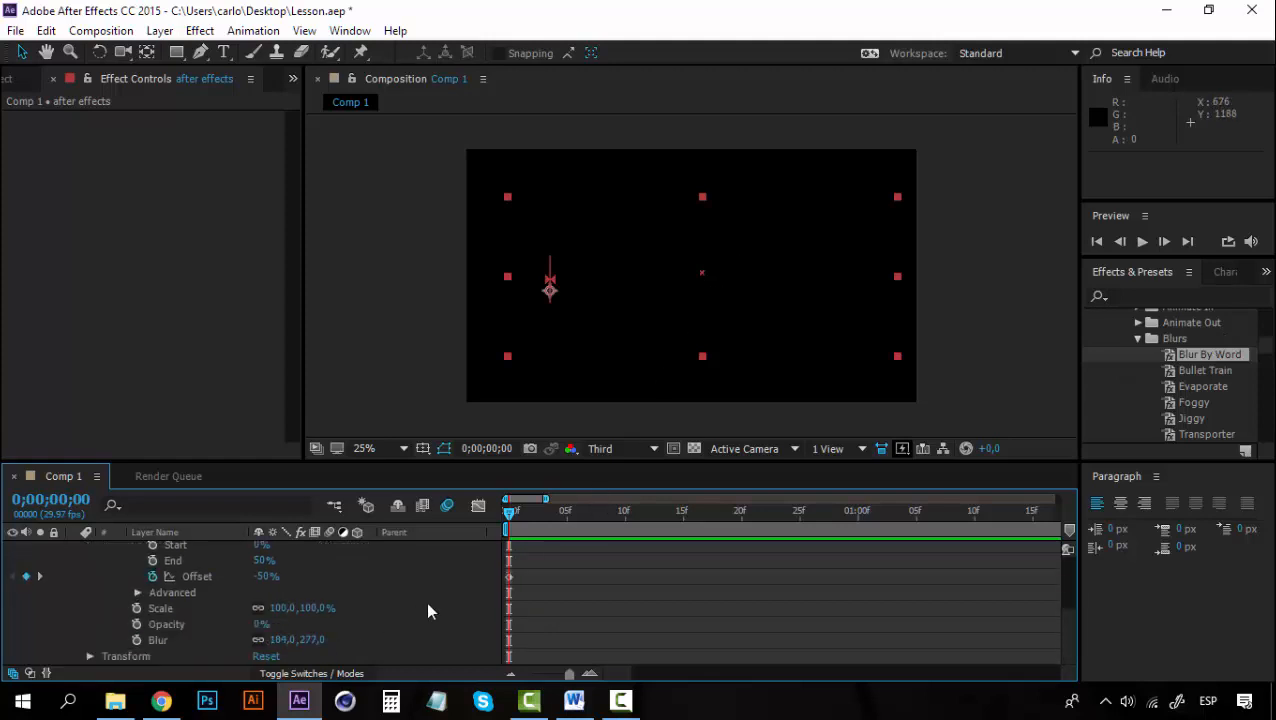
pyautogui.scroll(3, 364, 622)
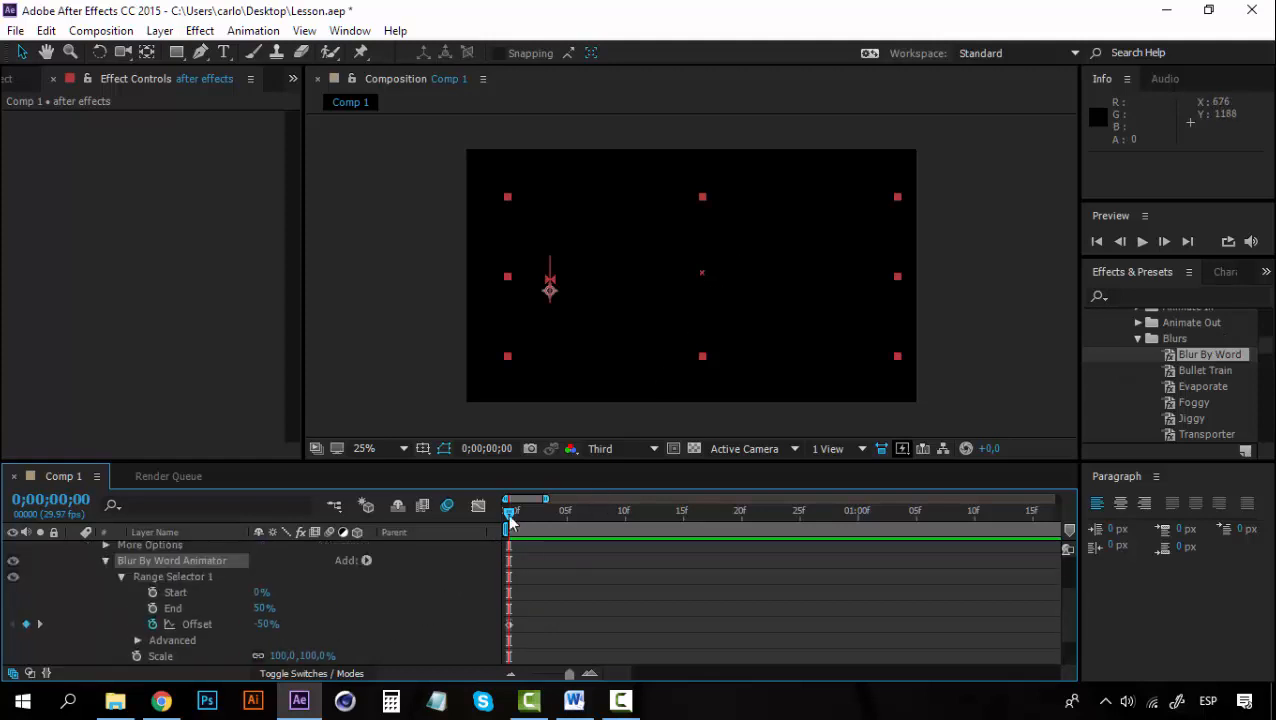
# Scrub through the Blur By Word animation, return to the first frame and preview it.
pyautogui.moveTo(528, 508); pyautogui.dragTo(1040, 505)
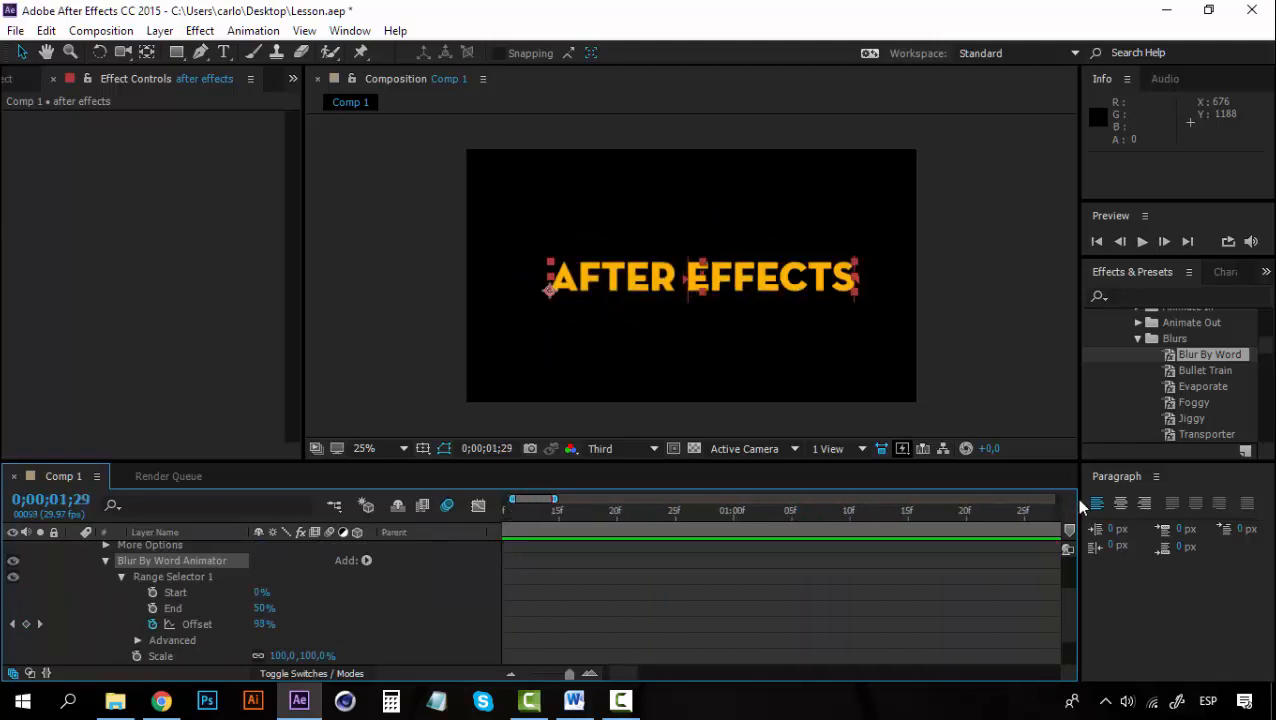
pyautogui.moveTo(897, 510); pyautogui.dragTo(505, 505)
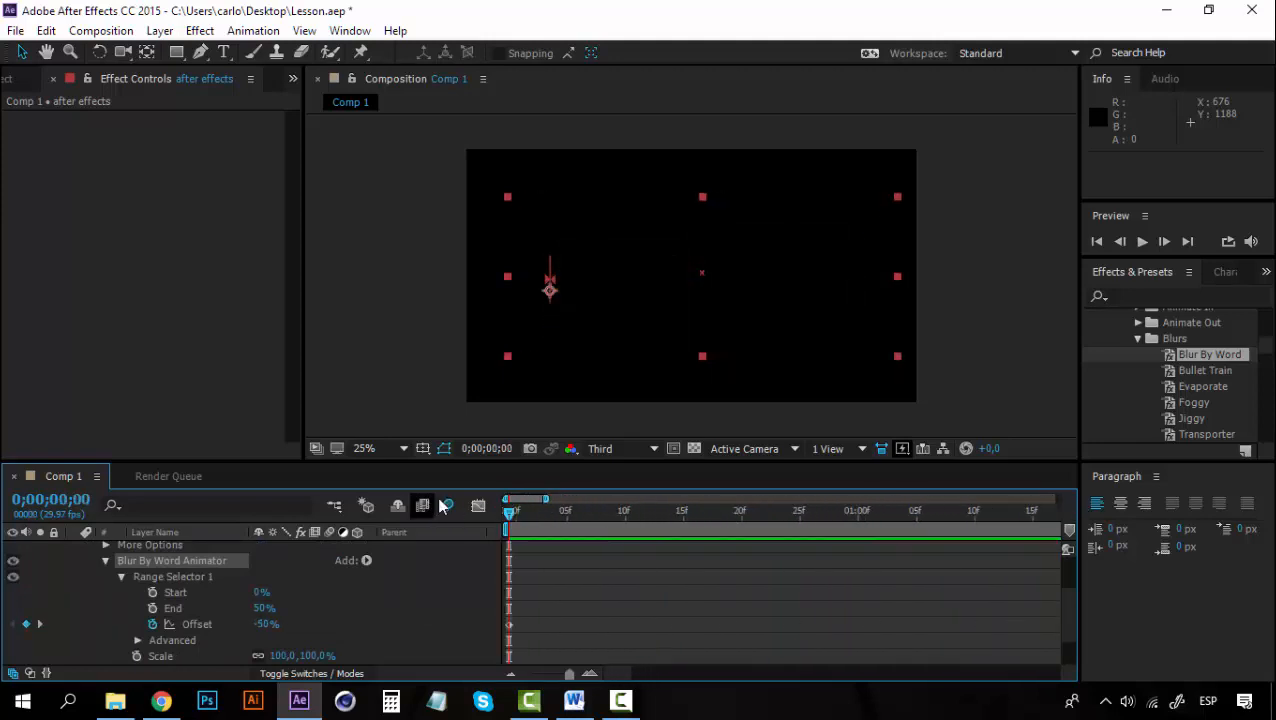
pyautogui.moveTo(614, 526); pyautogui.dragTo(822, 500)
pyautogui.moveTo(734, 495); pyautogui.dragTo(836, 492)
pyautogui.moveTo(755, 517); pyautogui.dragTo(468, 517)
pyautogui.press('space')
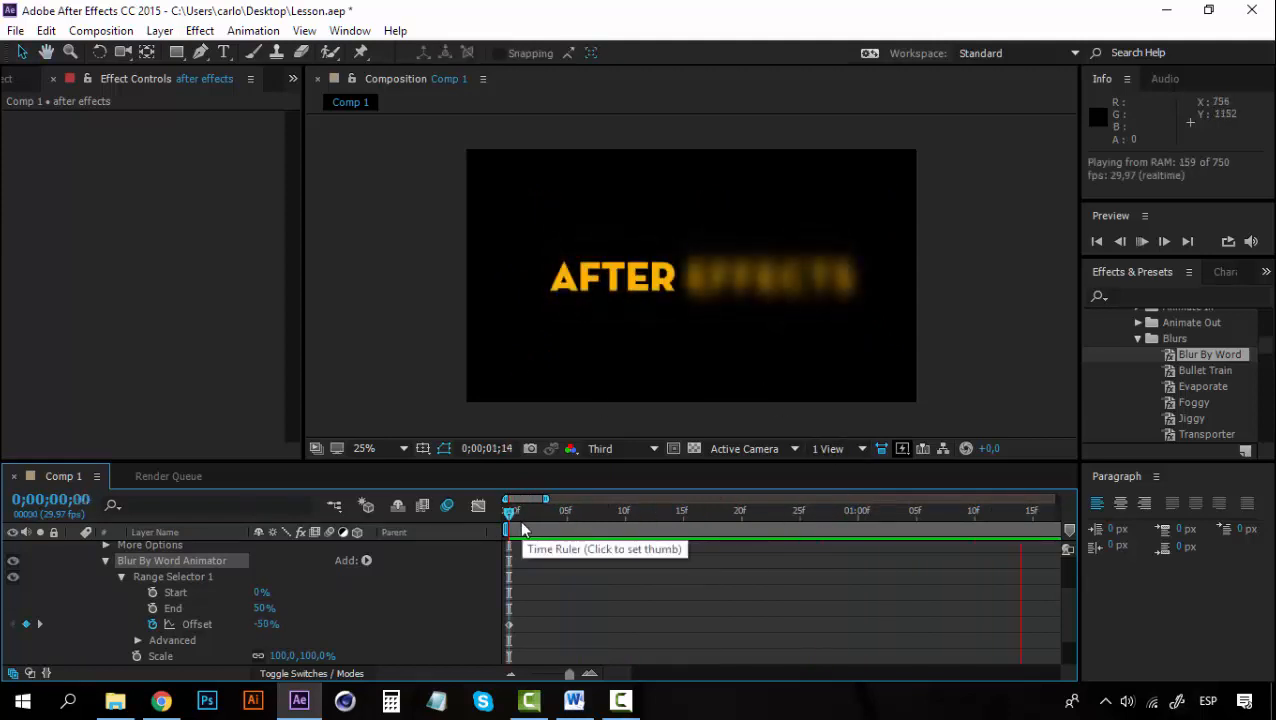
pyautogui.press('space')
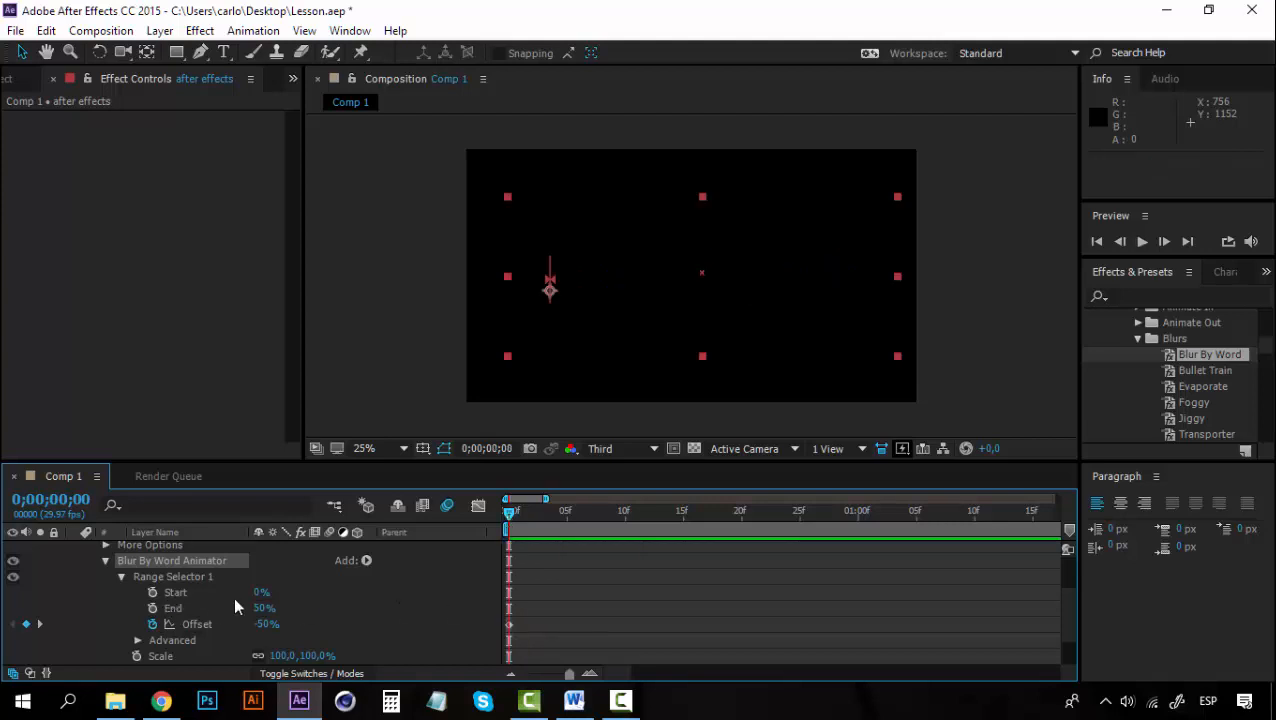
# Collapse the Blurs preset folder and preview the Blur By Word animation again from the start.
pyautogui.click(1220, 371)
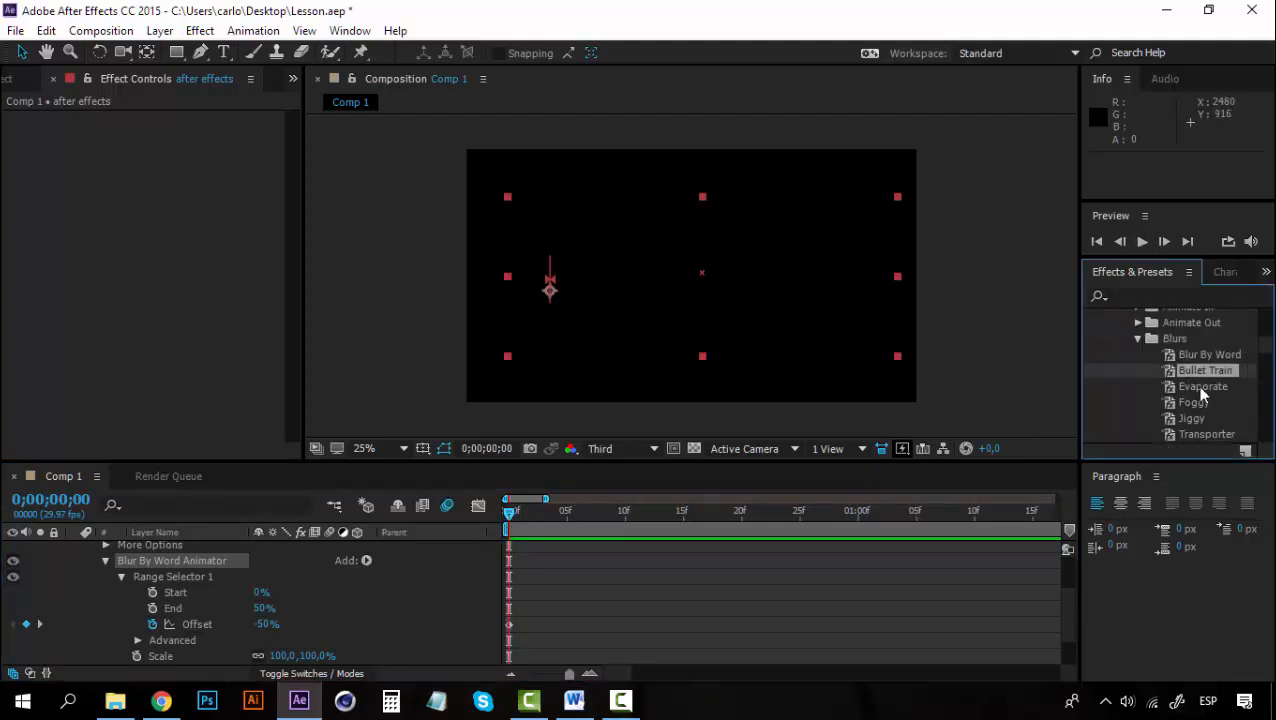
pyautogui.click(1138, 339)
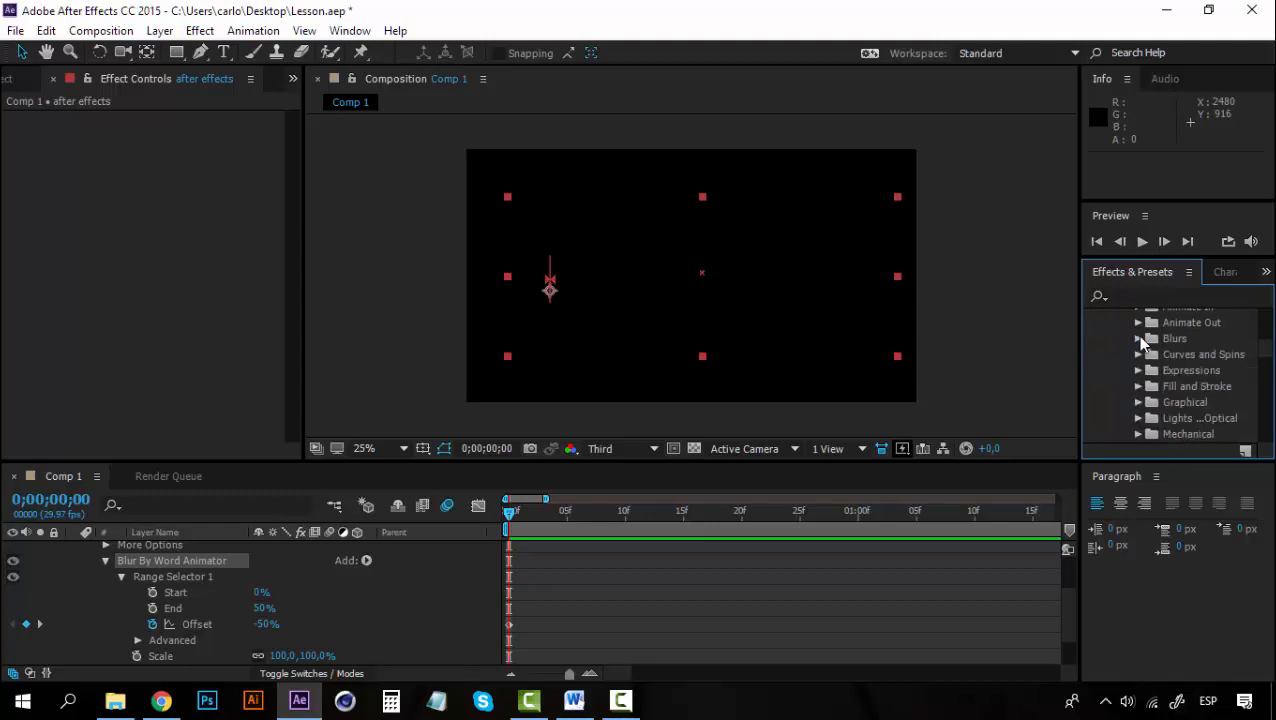
pyautogui.click(513, 520)
pyautogui.press('space')
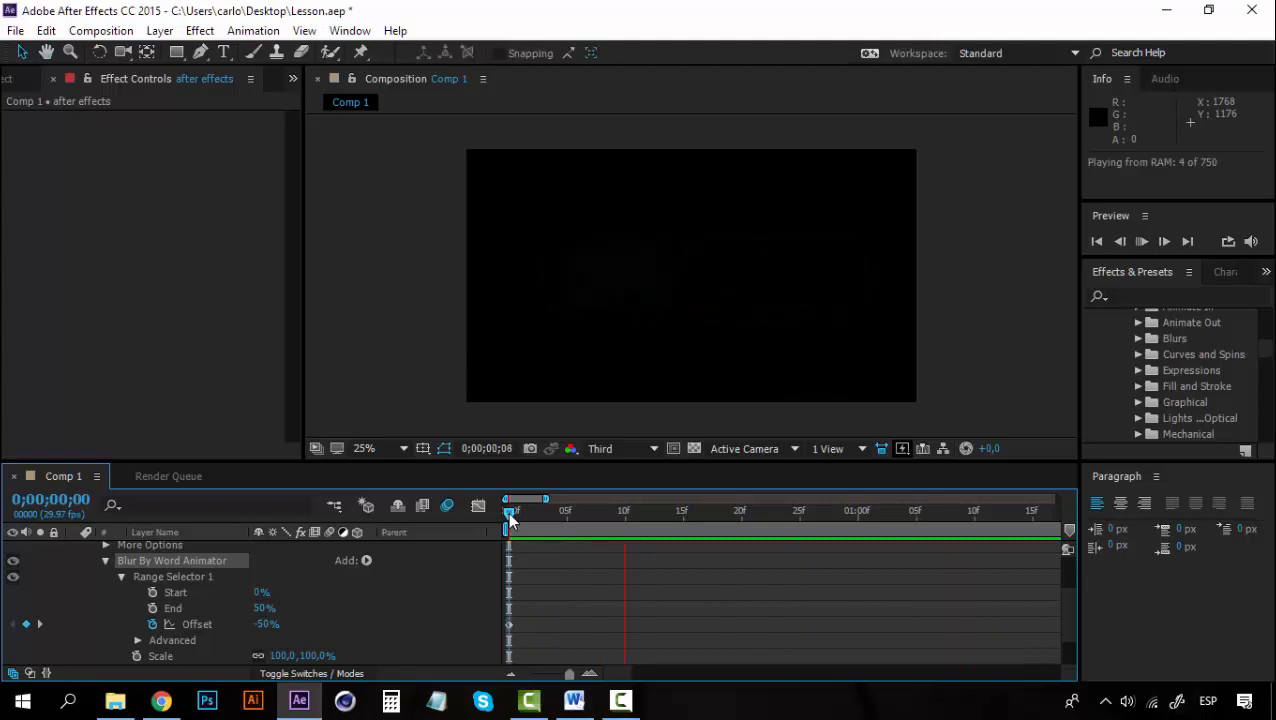
pyautogui.press('space')
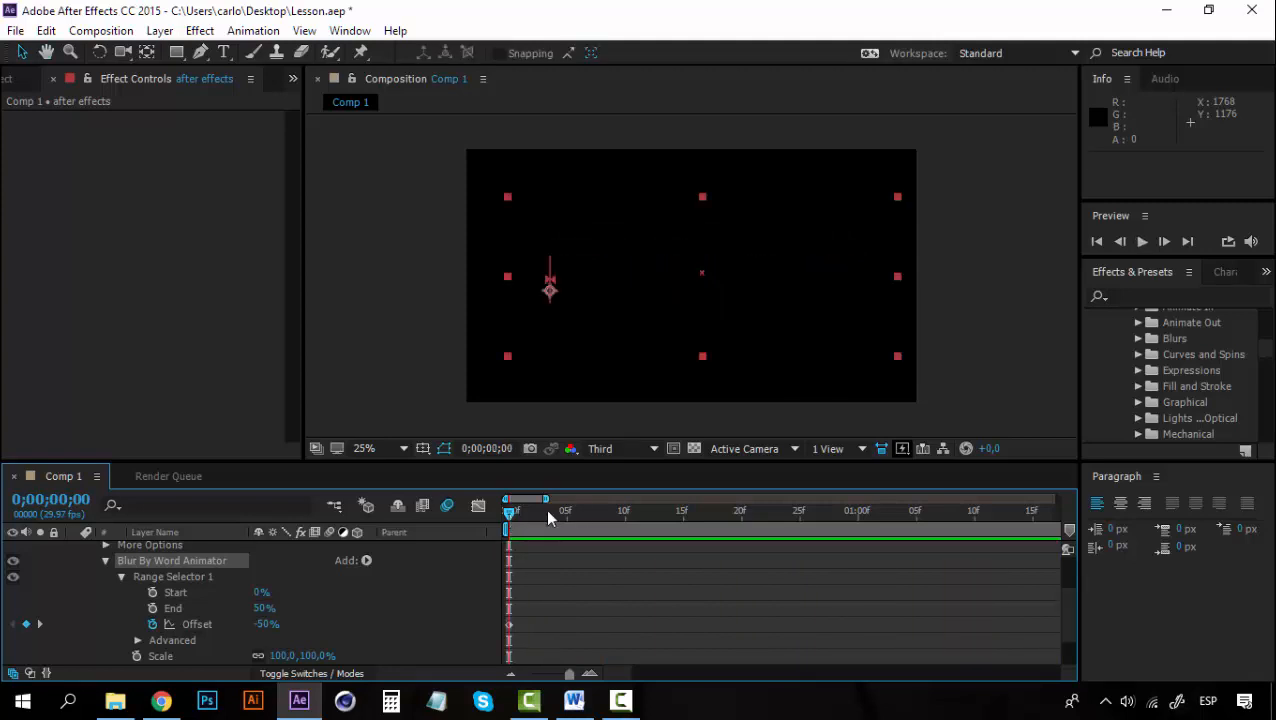
# Scrub the timeline to 0;00;01;25, shortly before the animator's second Offset keyframe.
pyautogui.moveTo(548, 517); pyautogui.dragTo(1031, 487)
pyautogui.moveTo(623, 673); pyautogui.dragTo(635, 673)
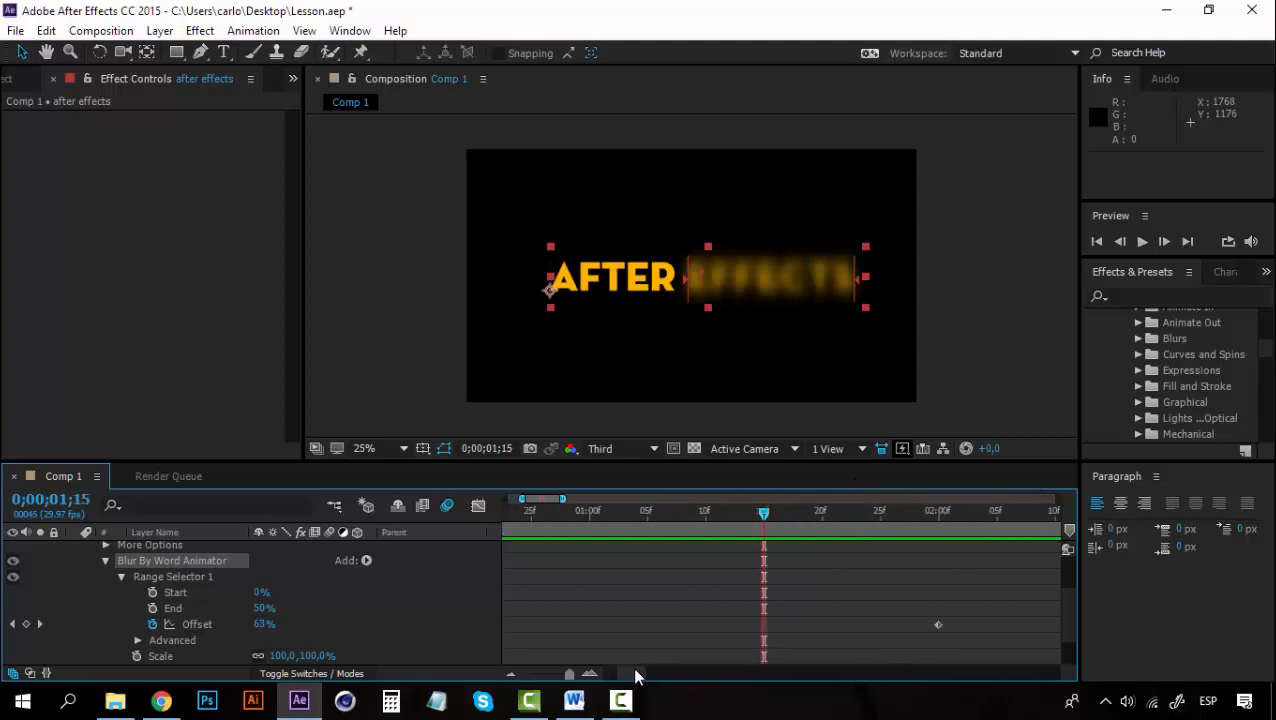
pyautogui.moveTo(765, 511); pyautogui.dragTo(878, 512)
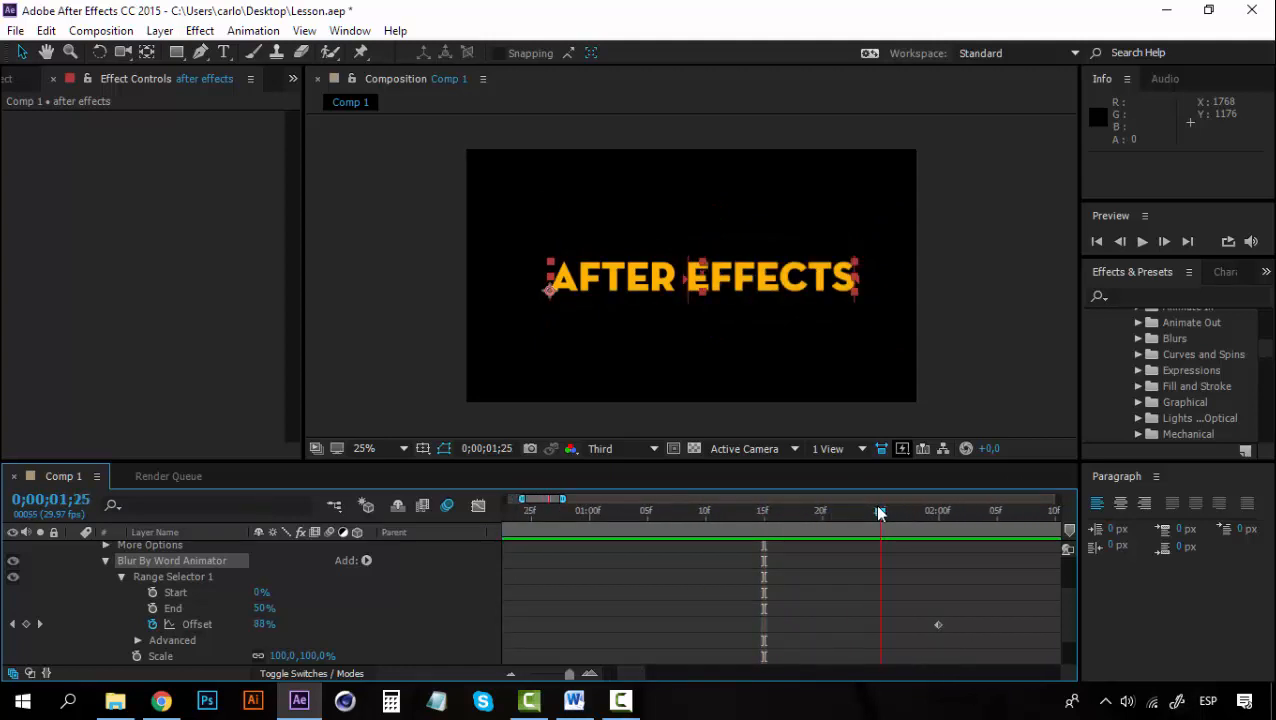